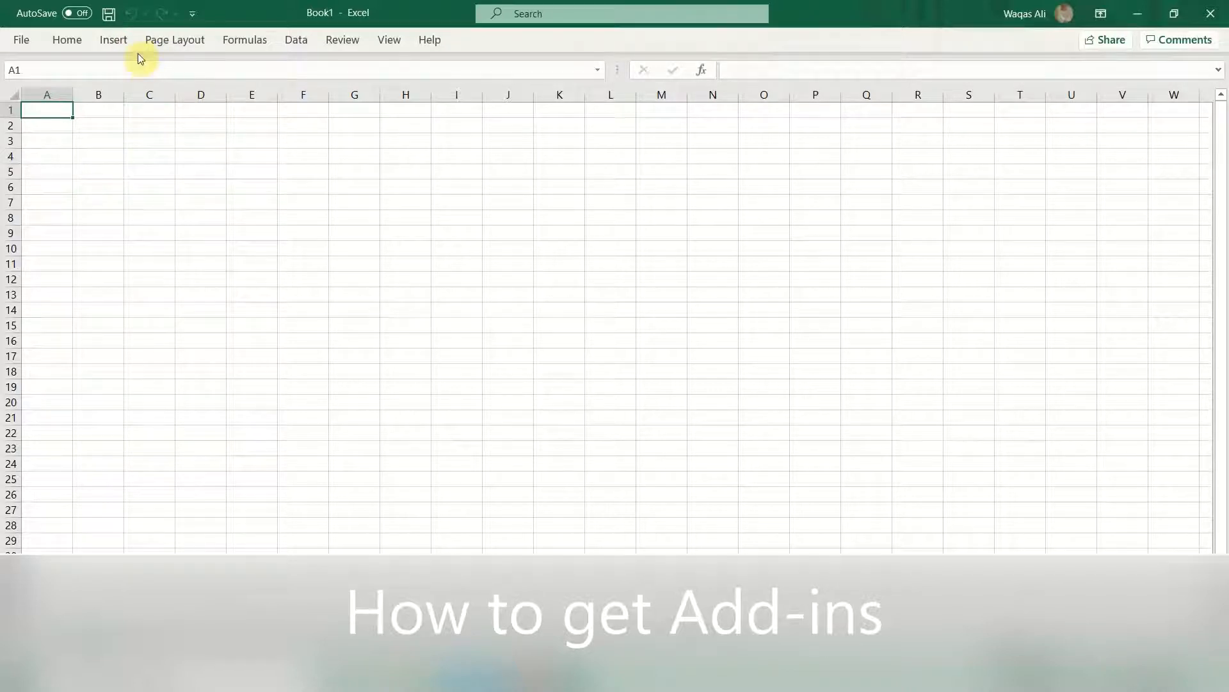
Step: Open the Office Add-ins store and look over its search field, categories and suggested add-ins
left_click(113, 44)
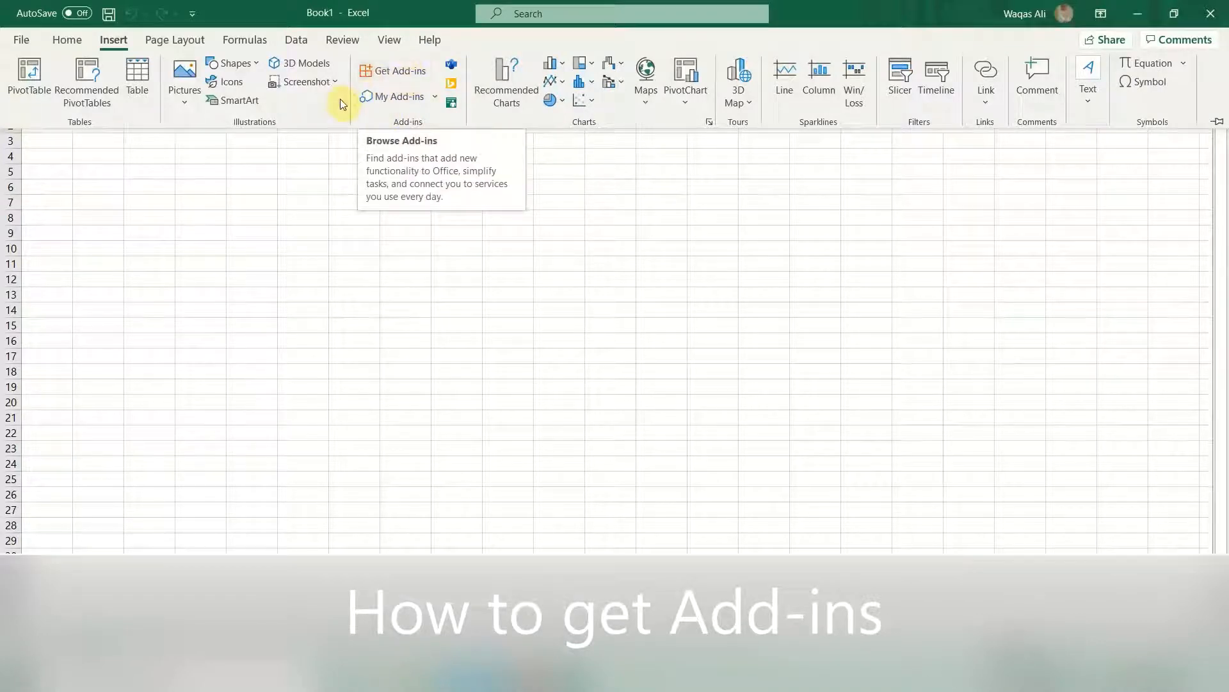
left_click(388, 77)
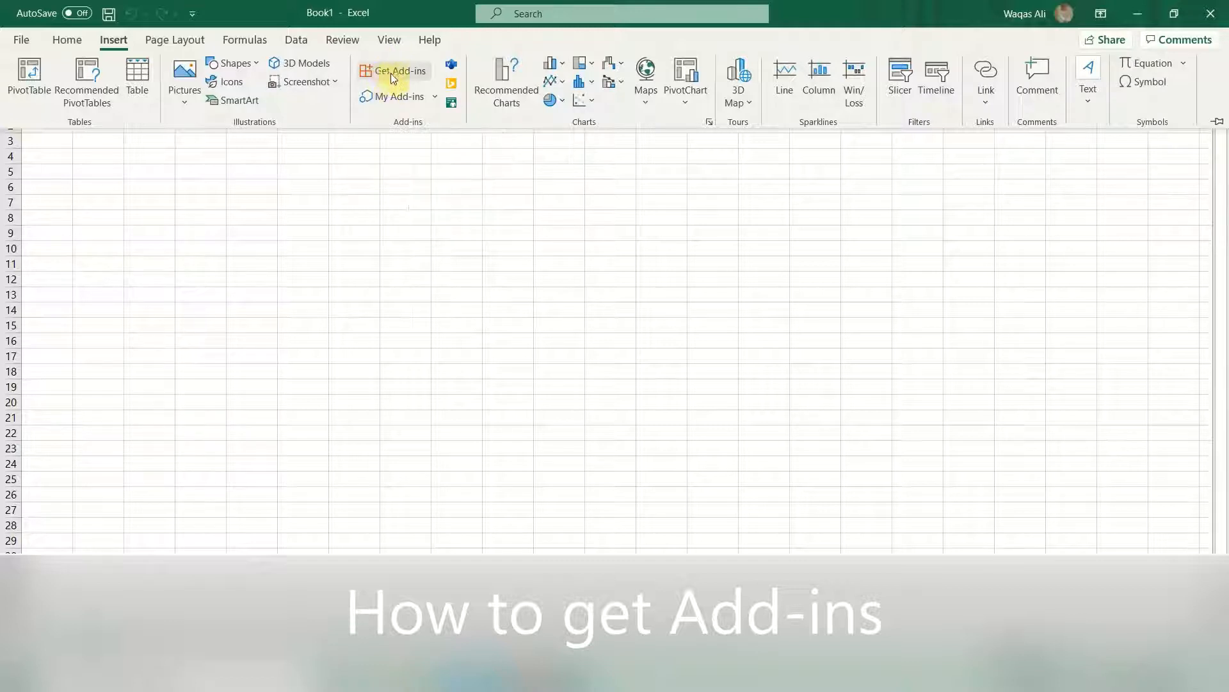
left_click(389, 76)
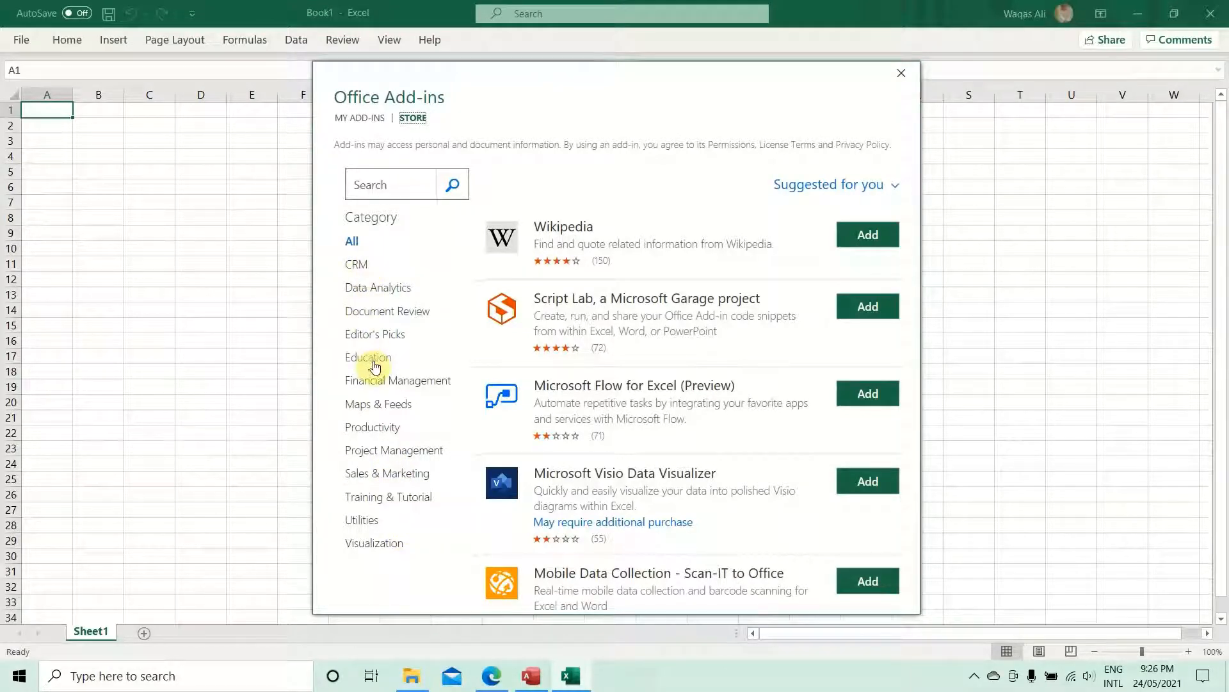
left_click(385, 189)
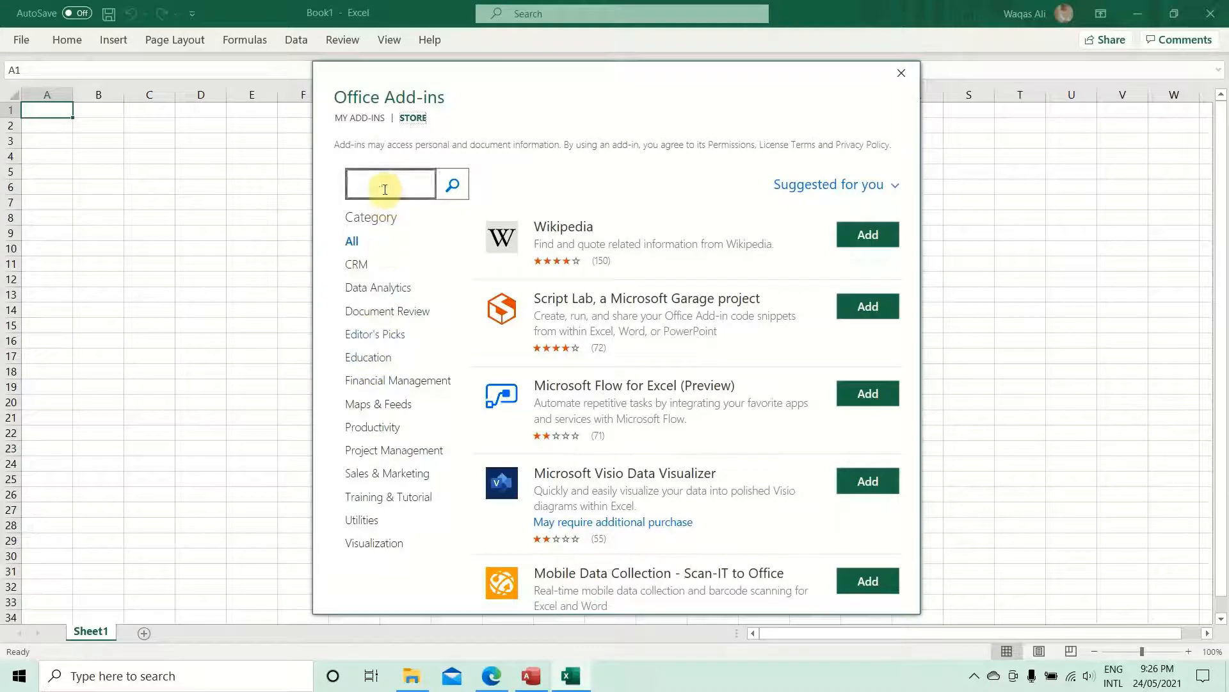
left_click(534, 186)
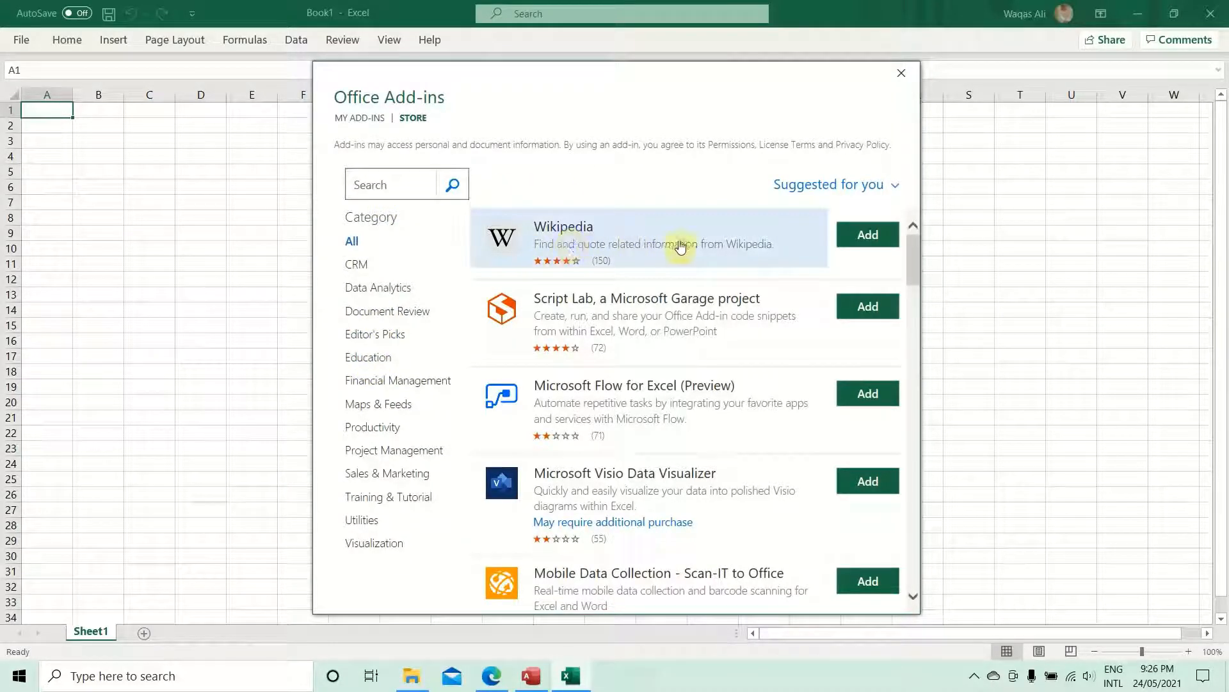
Step: Start adding the Wikipedia add-in, dismiss its licence terms without accepting and close the add-ins store
left_click(876, 237)
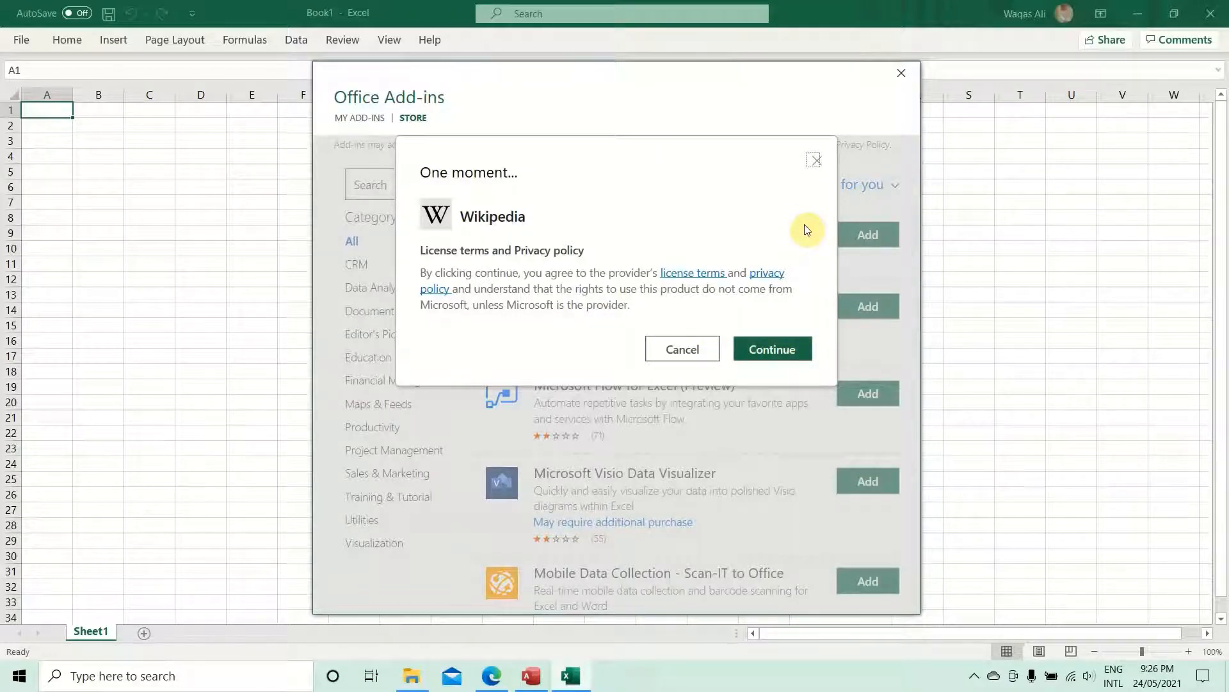
left_click(818, 164)
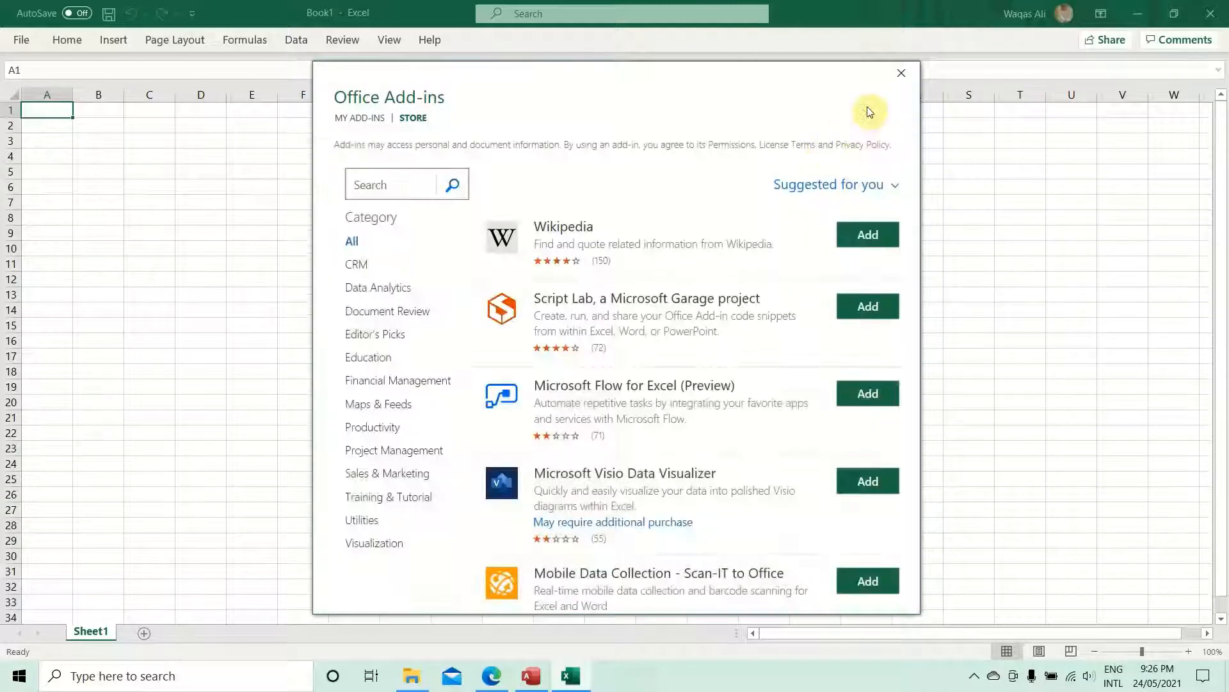
left_click(902, 80)
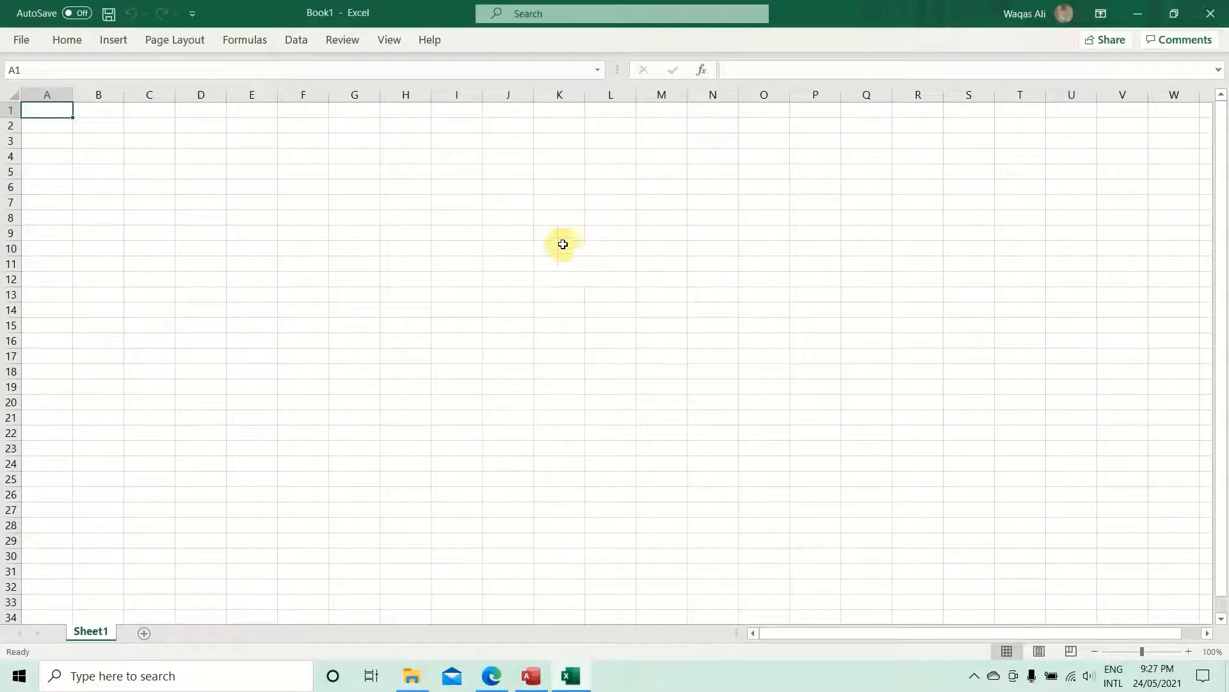
Step: Check the list of recently used add-ins and close it without inserting any
left_click(124, 44)
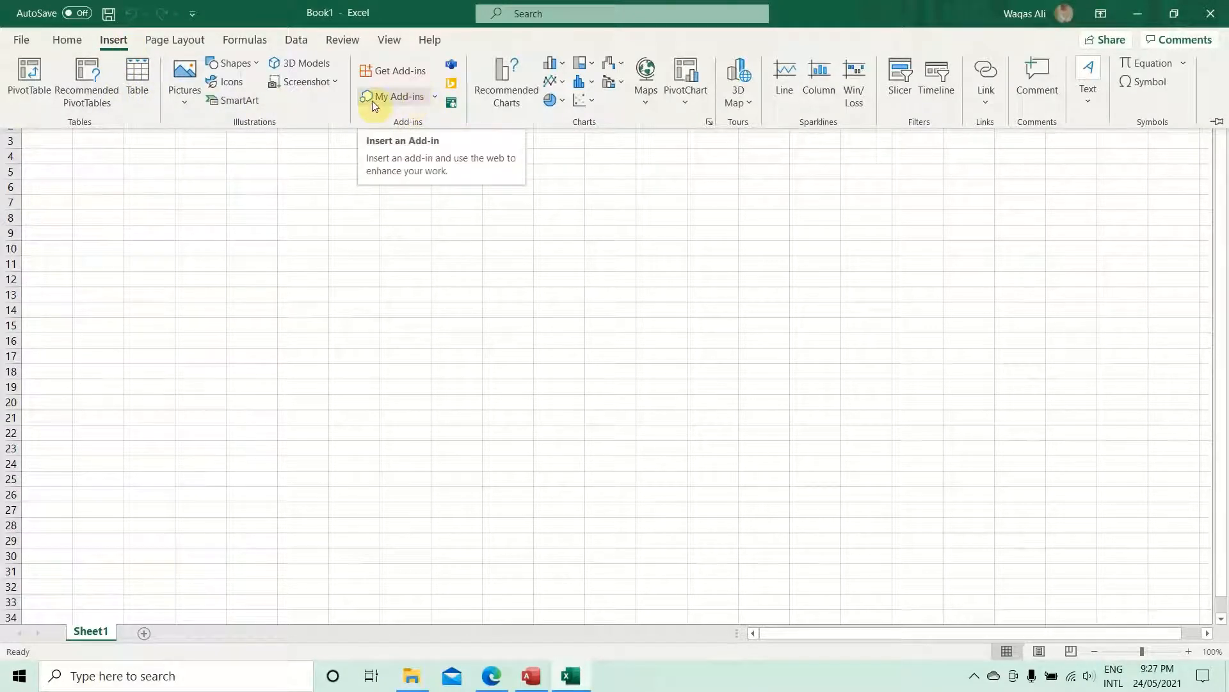
left_click(436, 98)
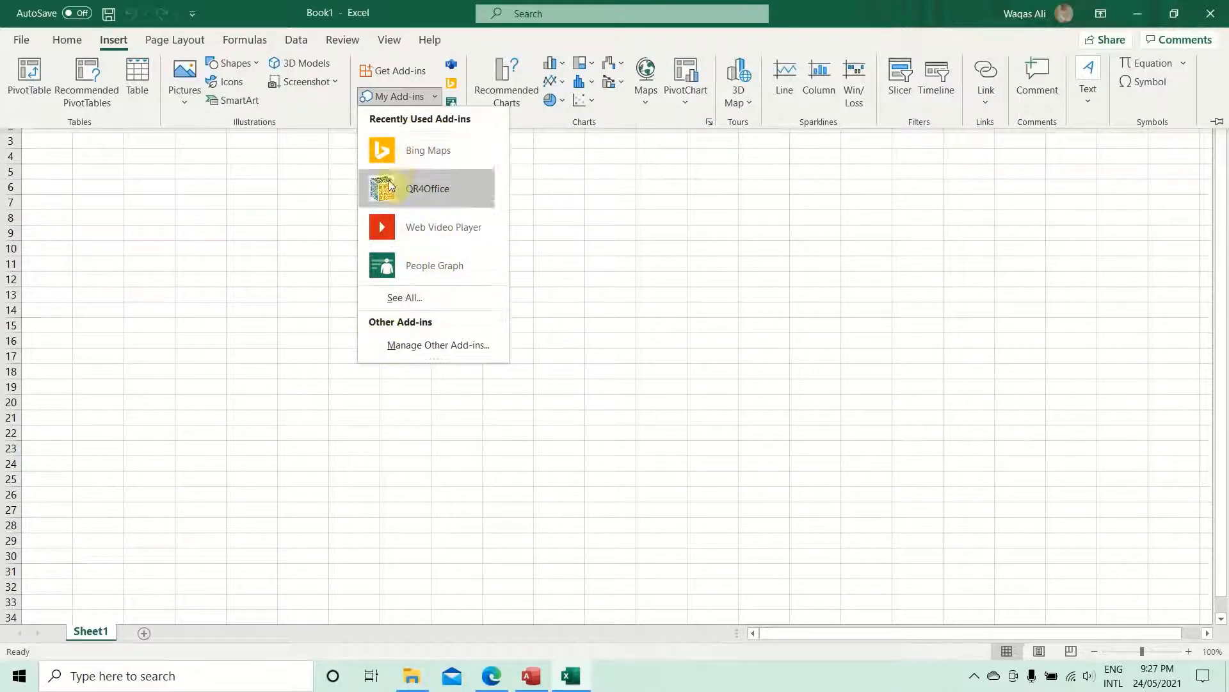
left_click(304, 269)
left_click(299, 264)
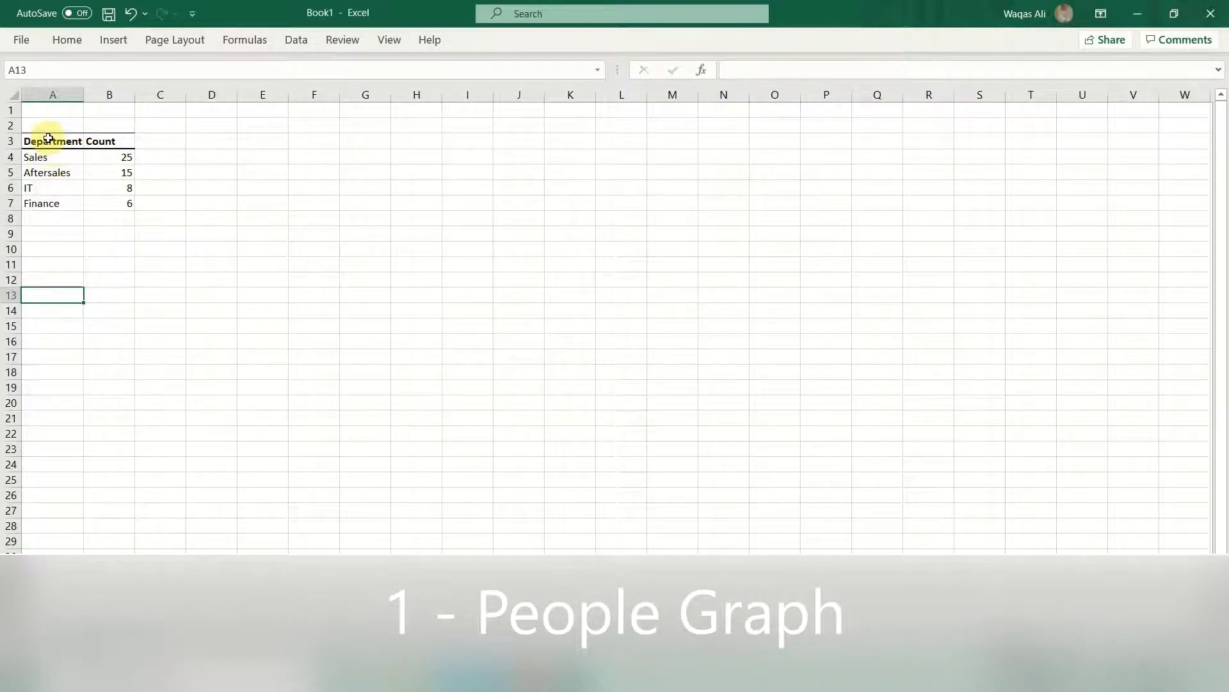
left_click_drag(52, 148, 103, 205)
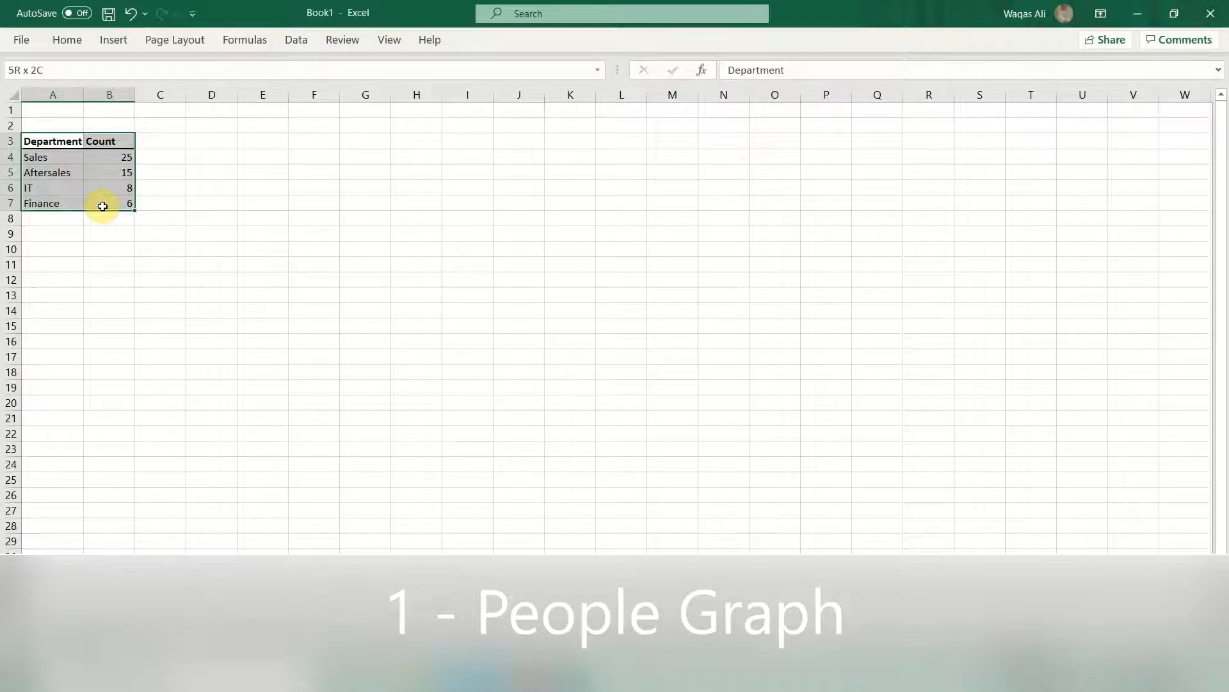
left_click_drag(103, 205, 102, 205)
left_click(55, 160)
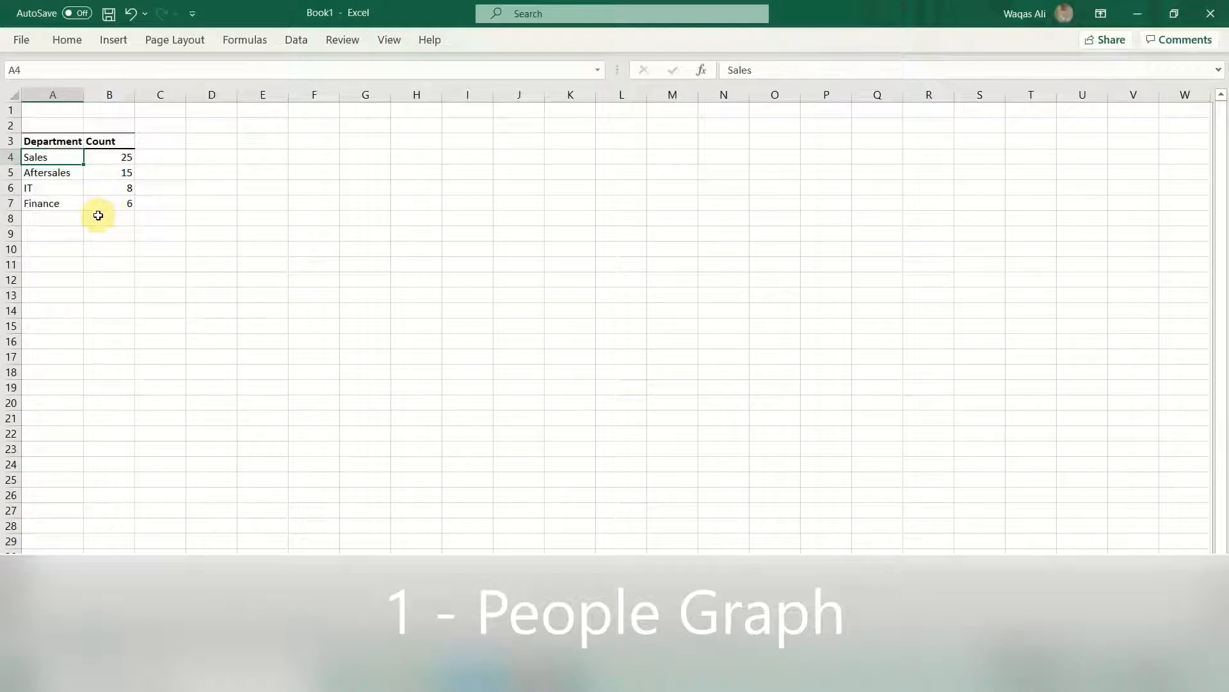
left_click(75, 215)
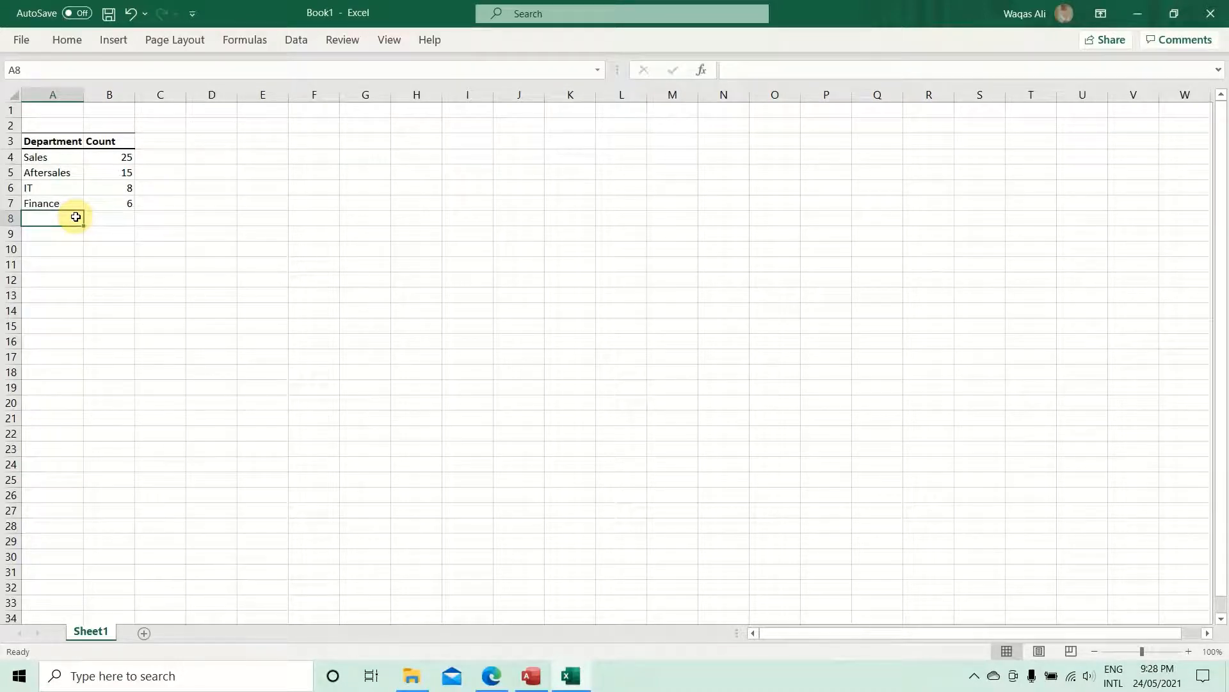
Step: Insert the People Graph add-in and move the graph beside the department table, with its upper corner near cell E5
left_click(115, 42)
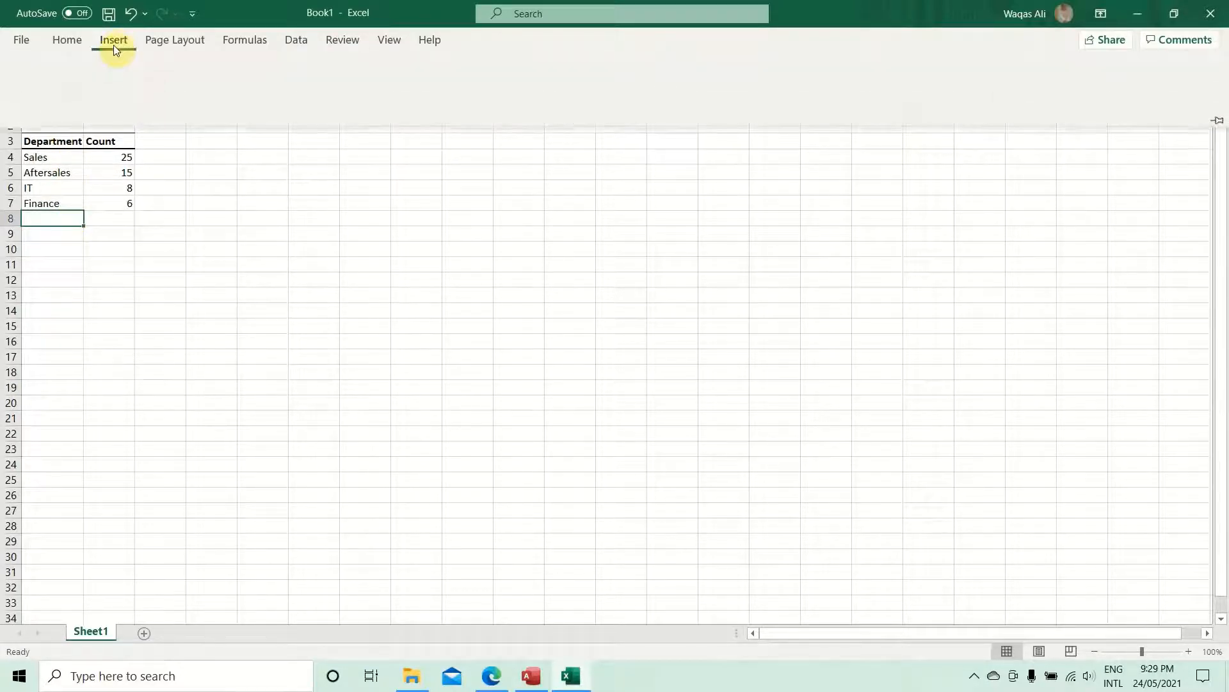
left_click(435, 97)
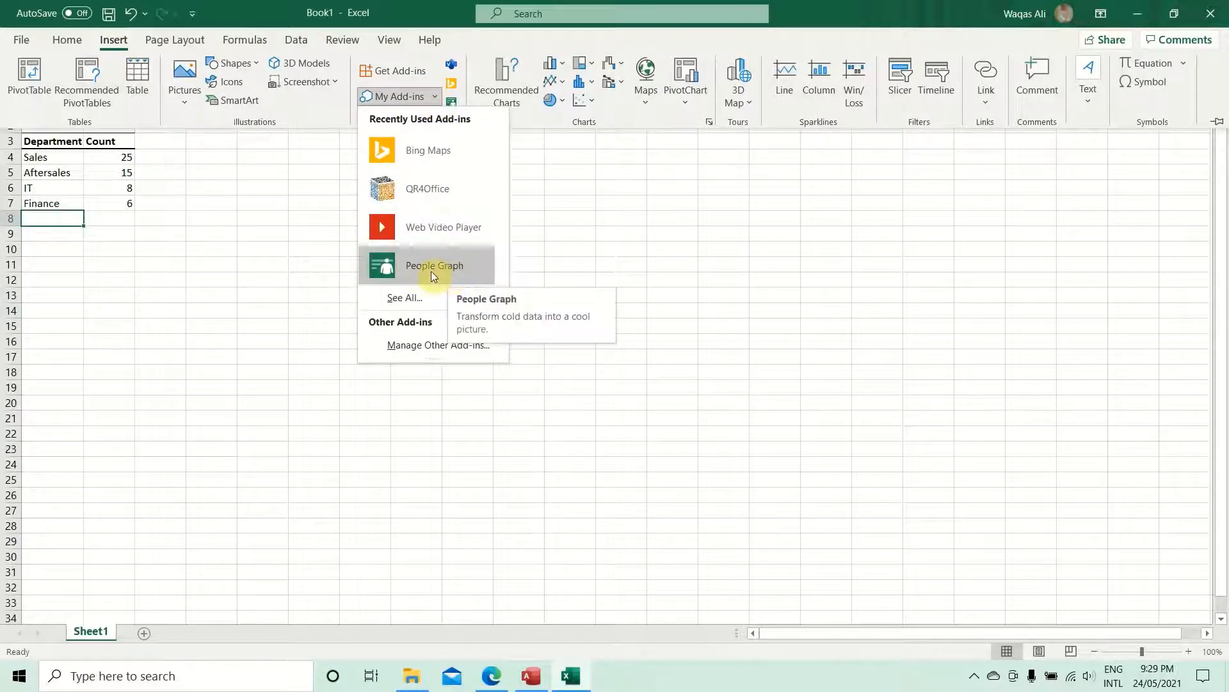
left_click(413, 270)
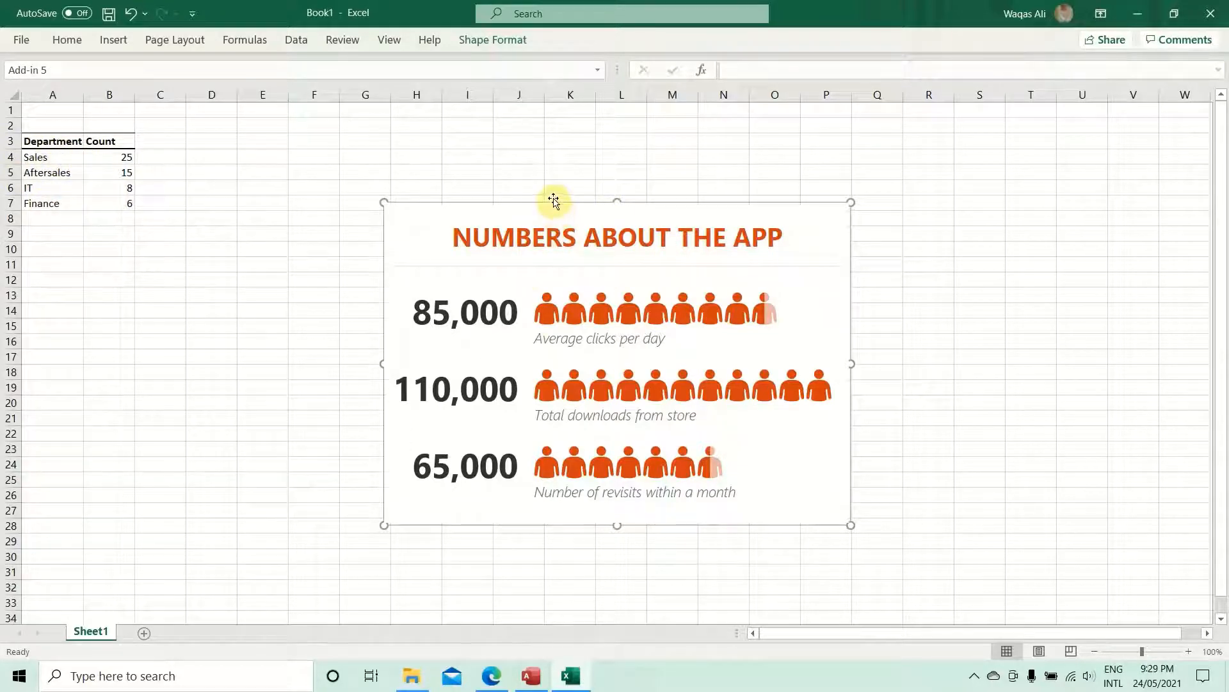
left_click_drag(553, 204, 408, 171)
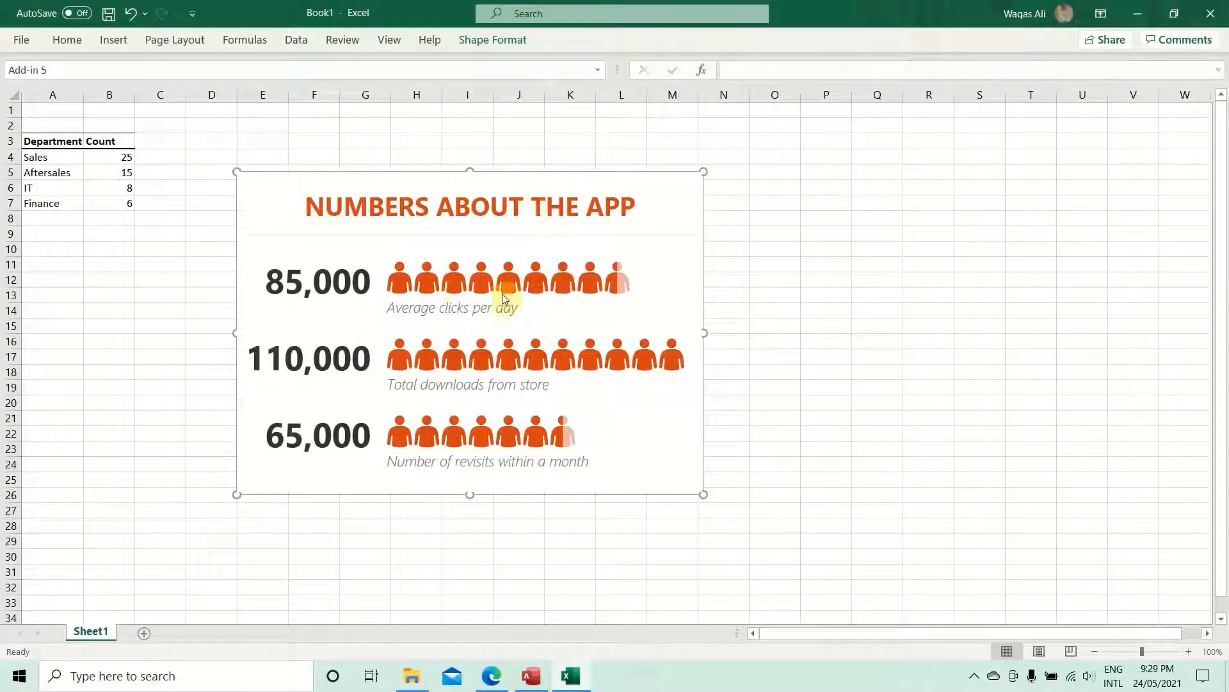
Step: Set the People Graph's data to the Department and Count table in A3:B7 and create the chart
mouse_move(551, 248)
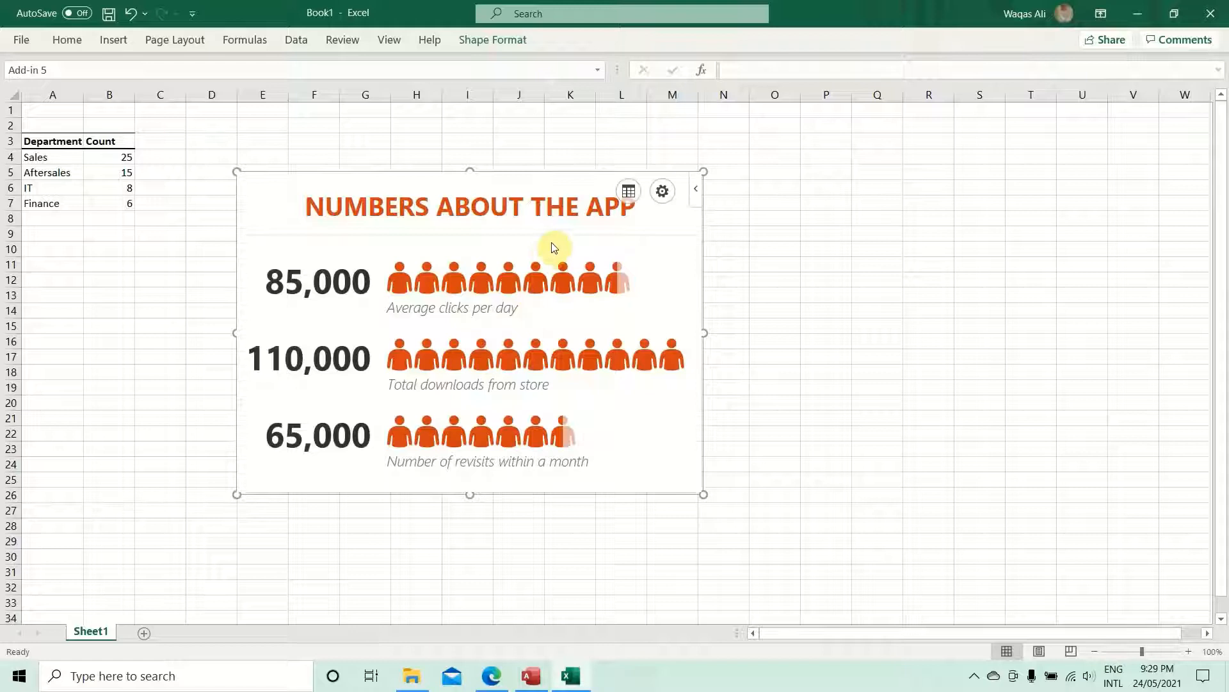
left_click(628, 192)
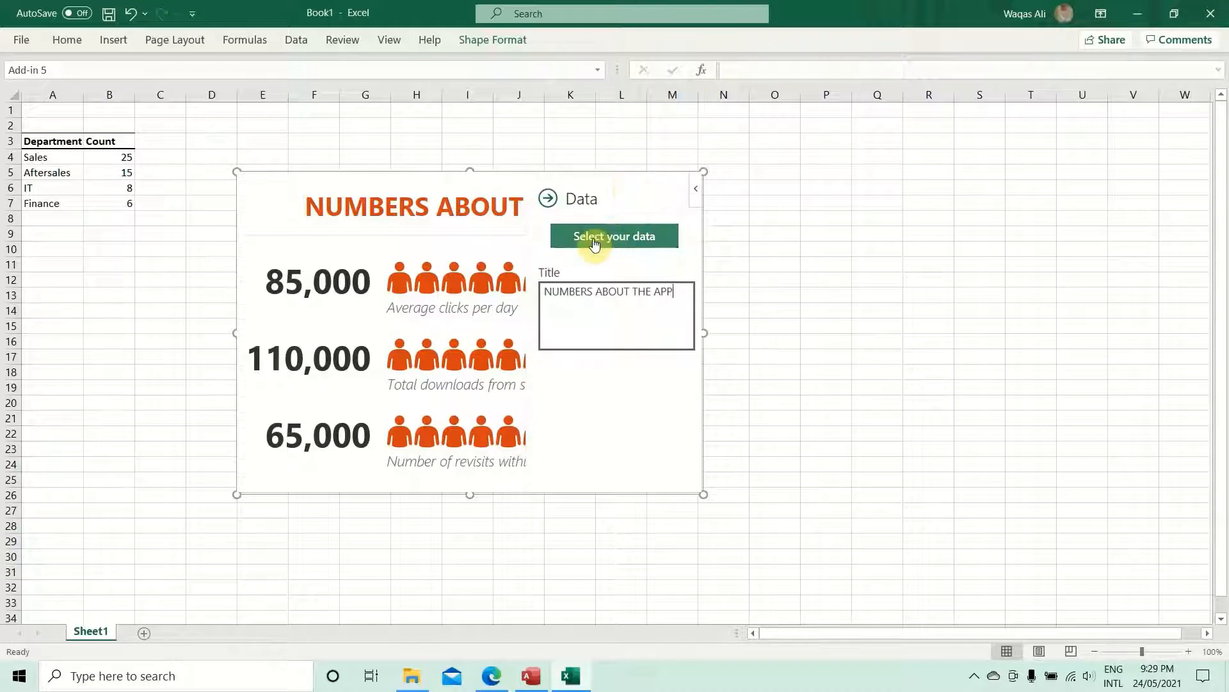
left_click(627, 241)
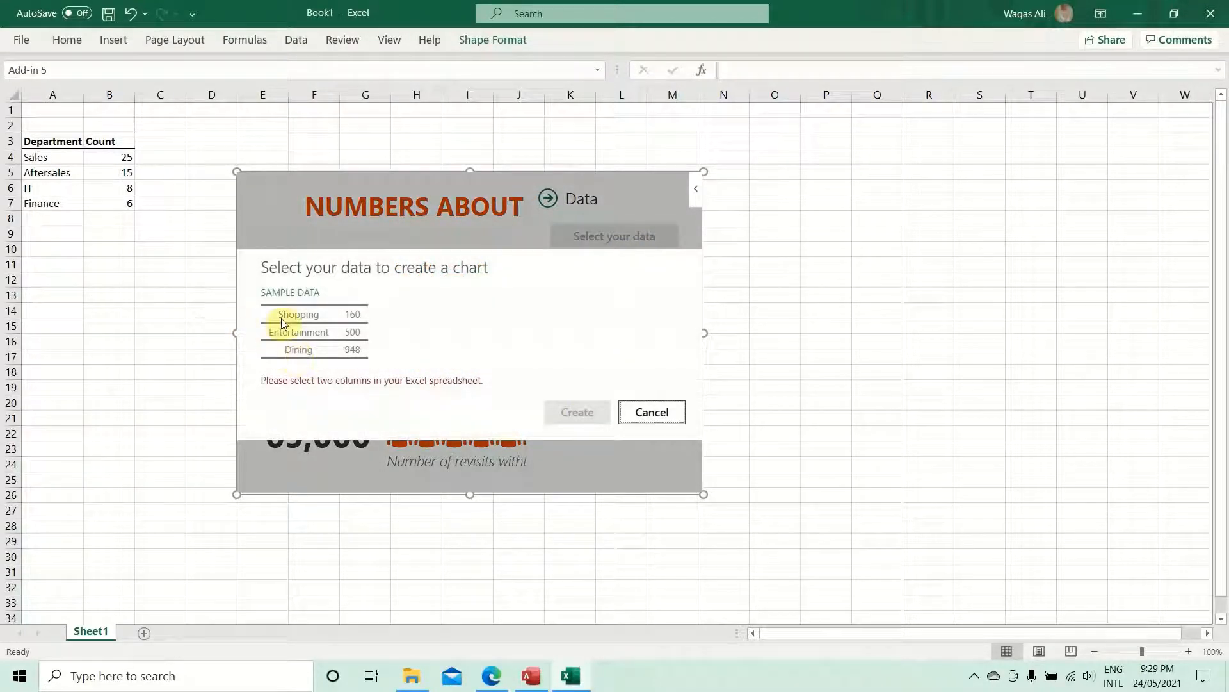
left_click_drag(40, 143, 116, 205)
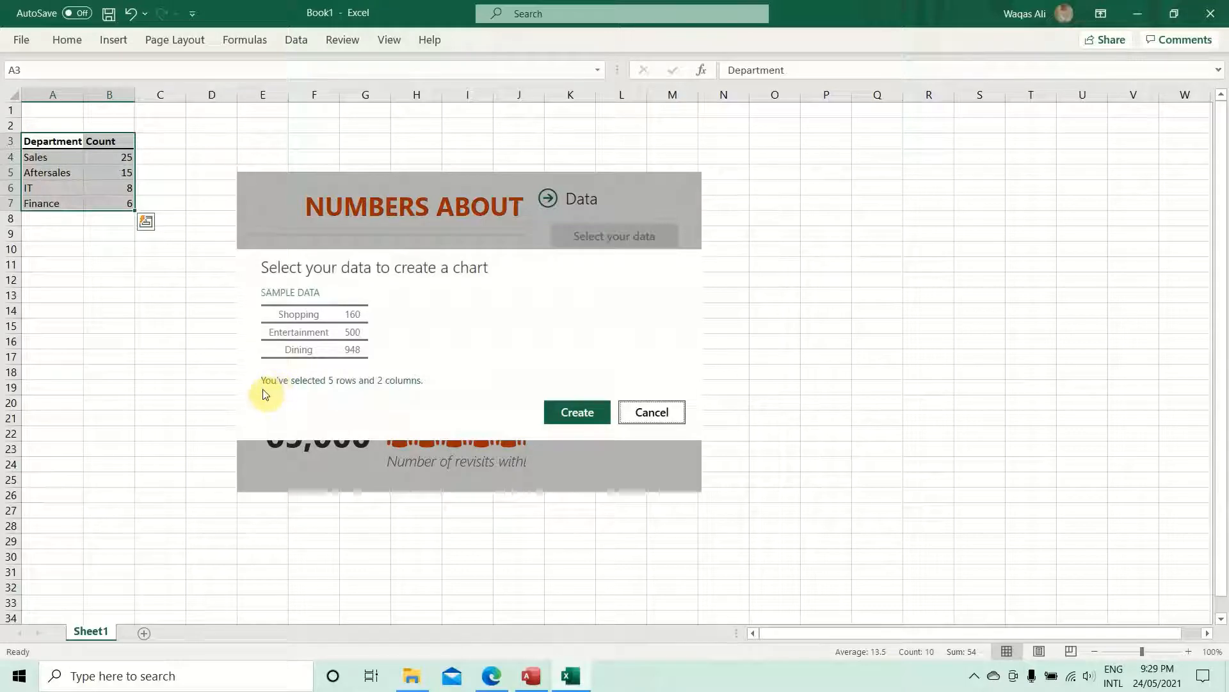
left_click(578, 416)
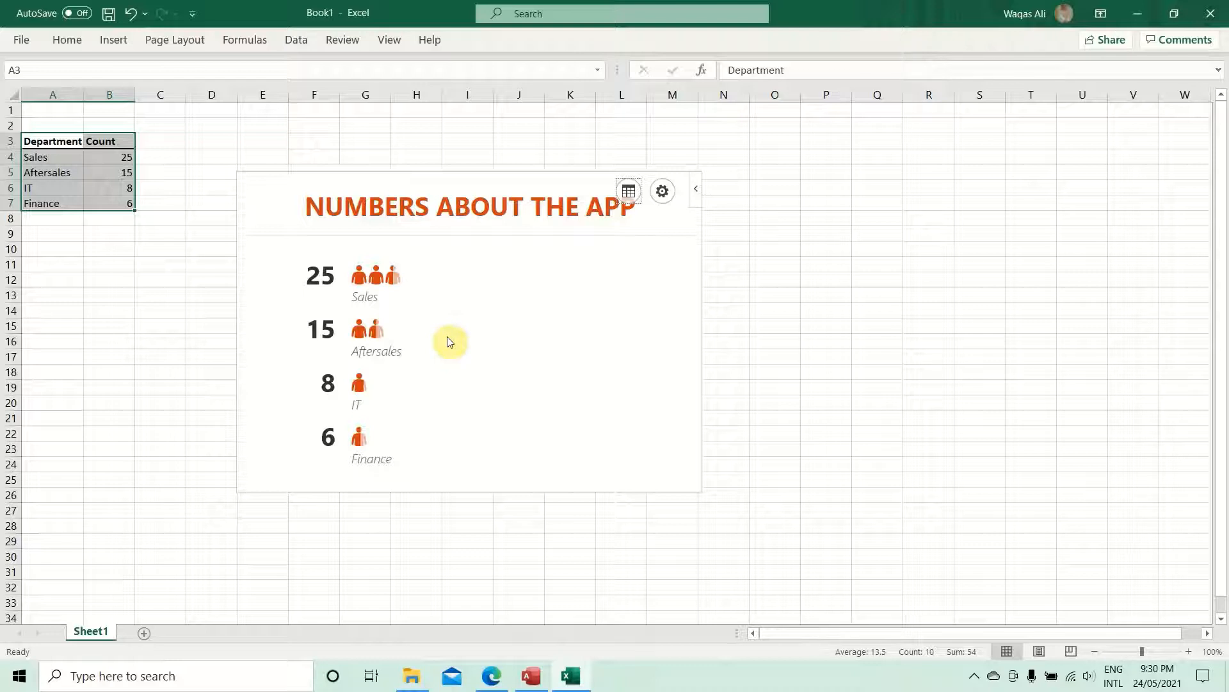
Step: Try the second and third graph types on the People Graph and return to the first type
left_click(662, 195)
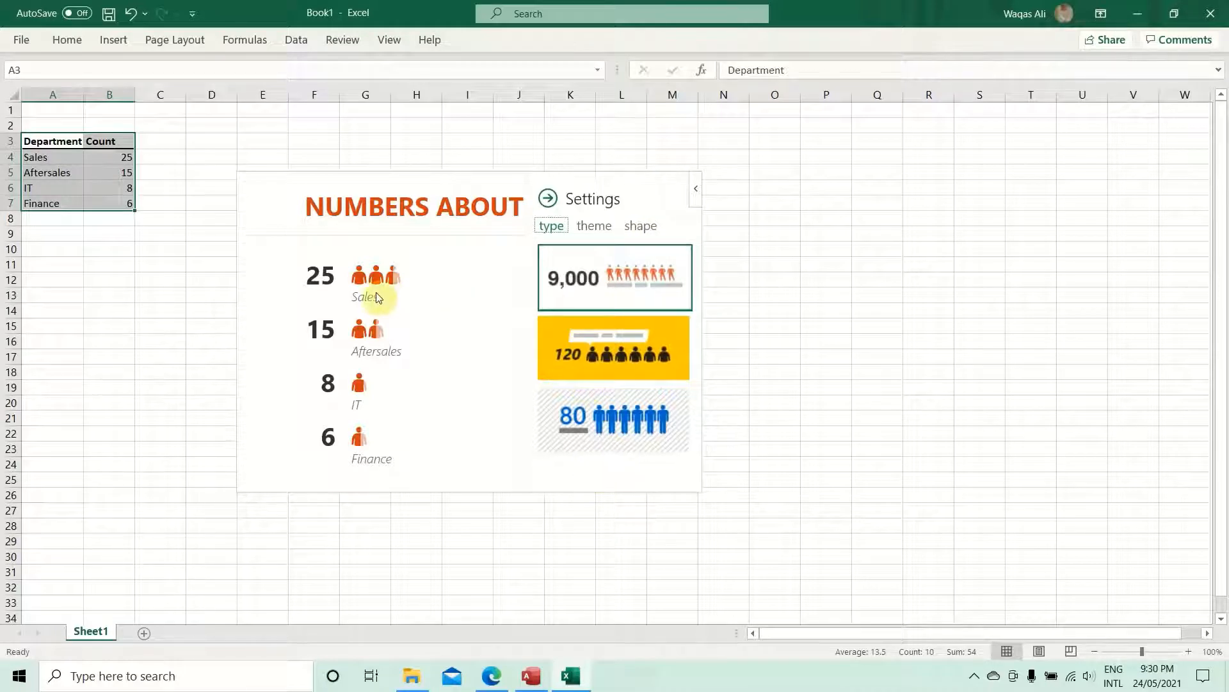
left_click(652, 376)
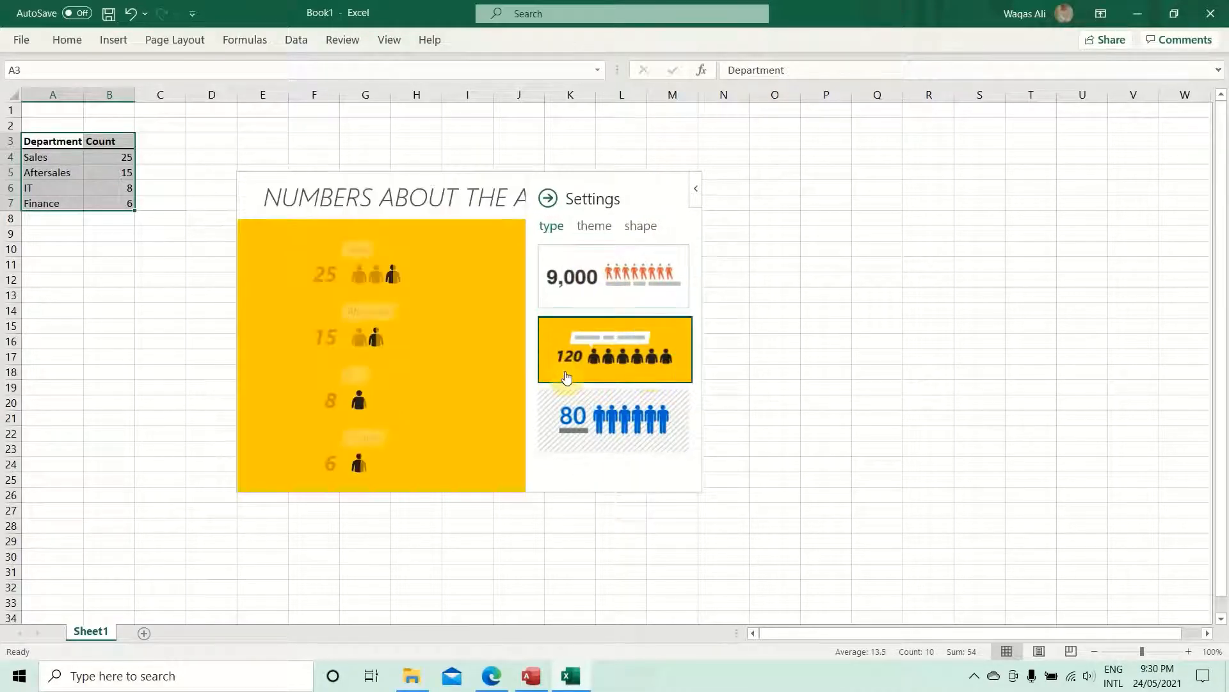
left_click(615, 417)
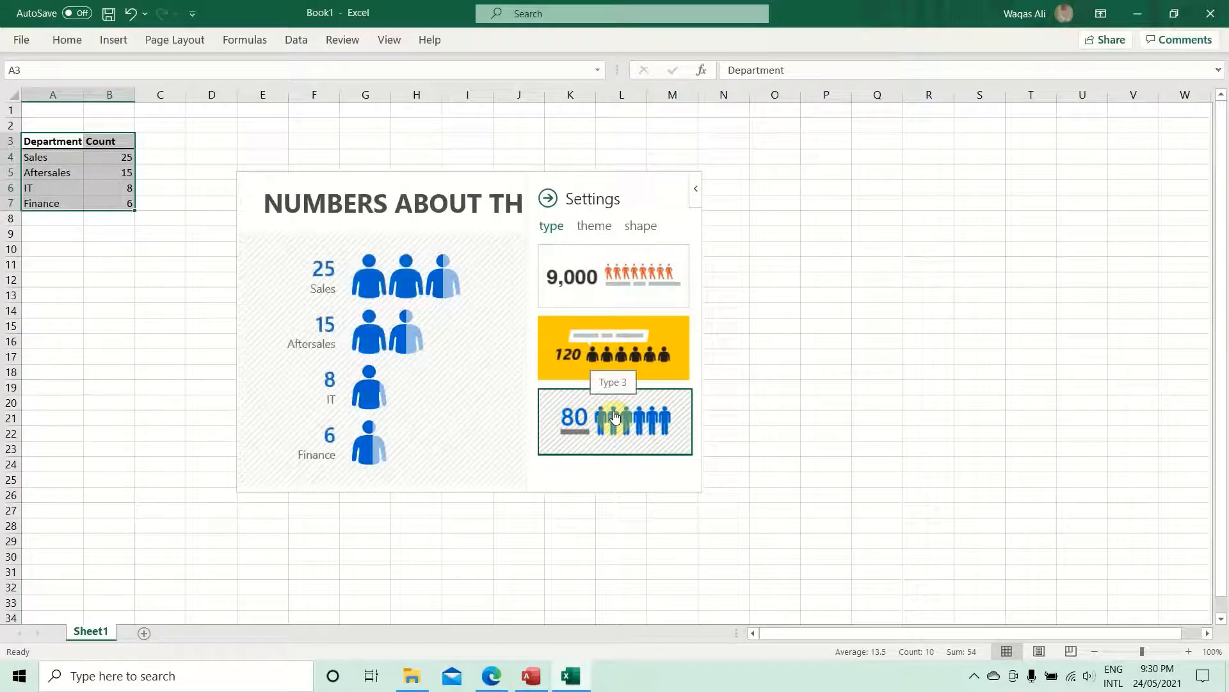
left_click(616, 275)
Step: Try the dark, light blue, yellow and blue themes on the People Graph and return to the orange-on-white theme
left_click(593, 225)
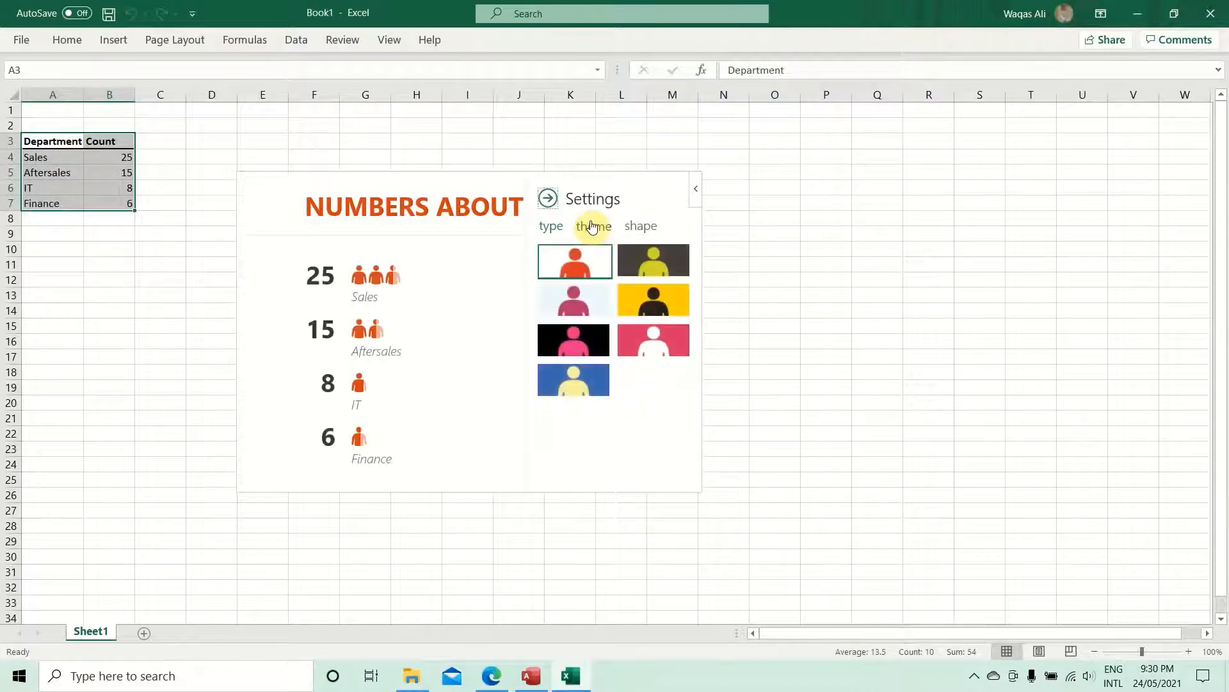
left_click(657, 268)
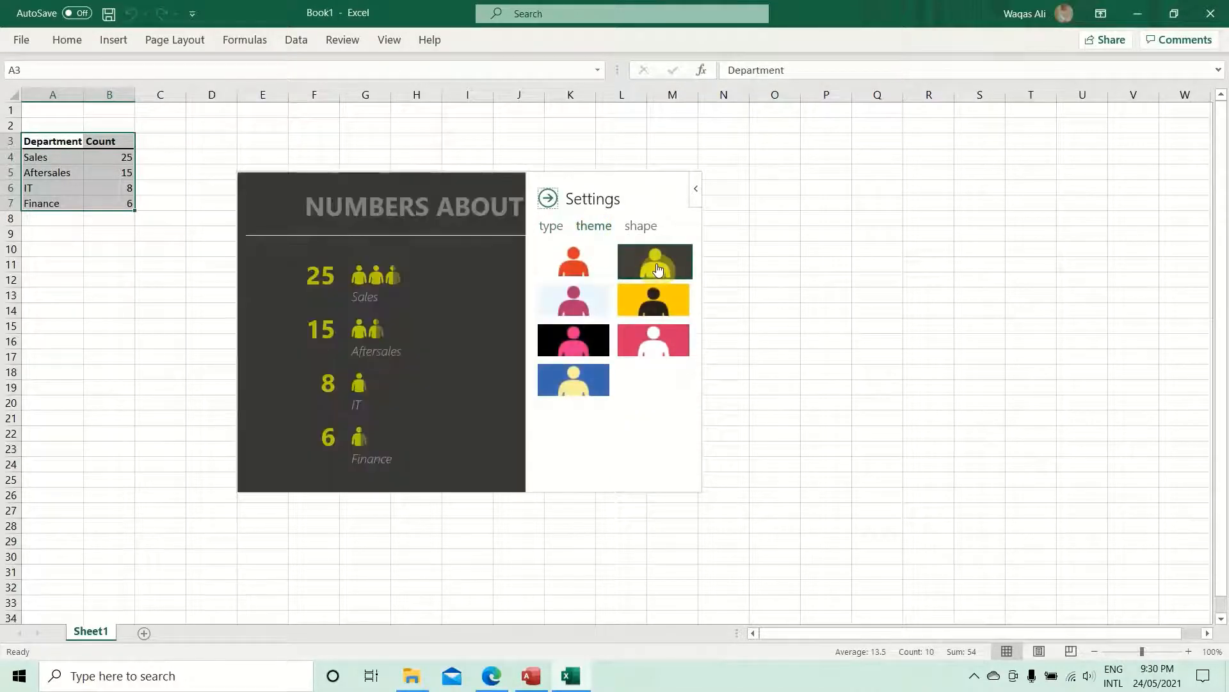
left_click(577, 294)
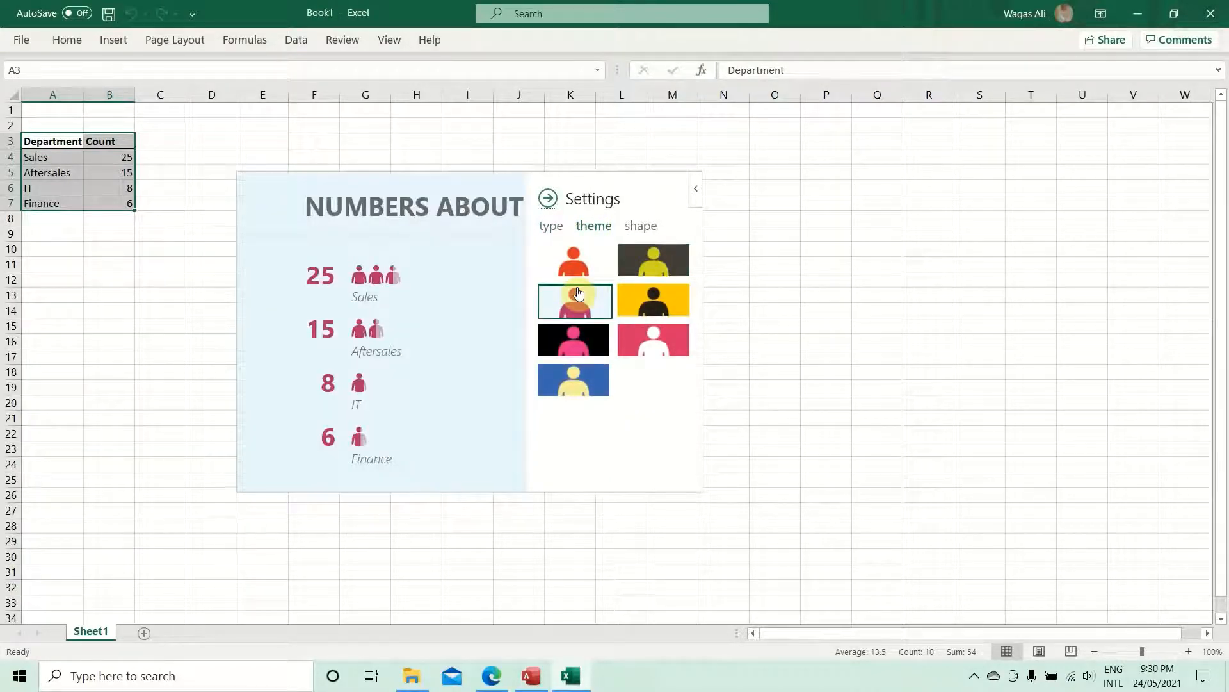
left_click(659, 300)
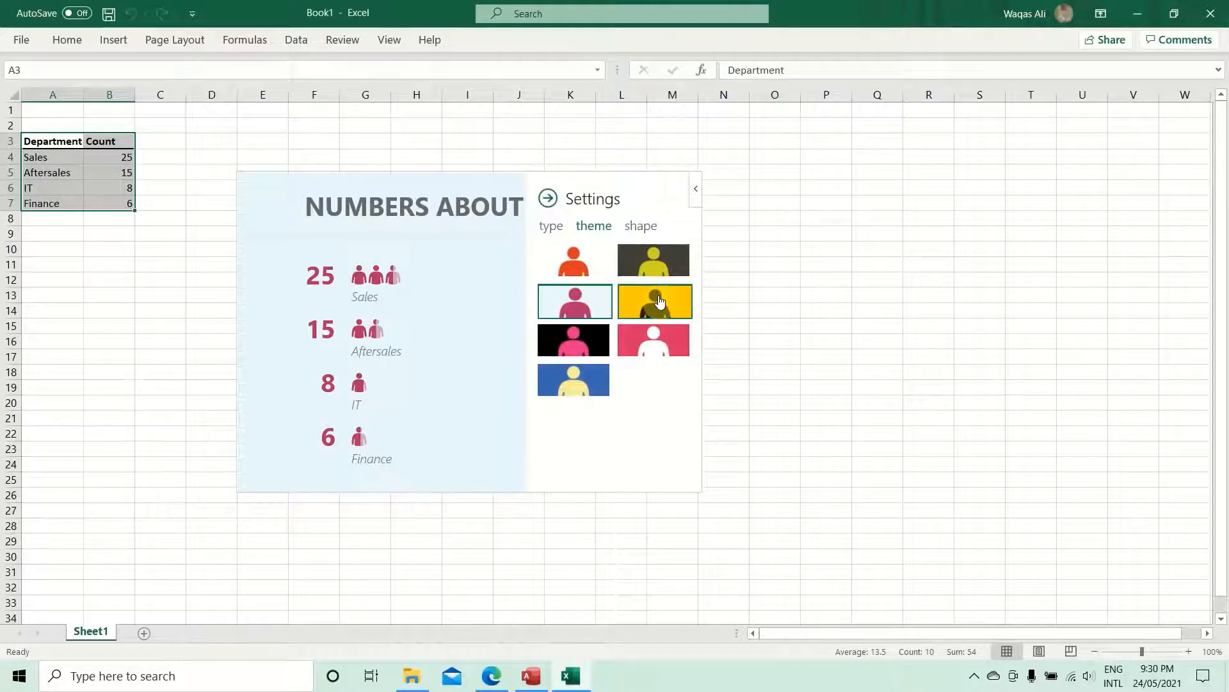
left_click(657, 349)
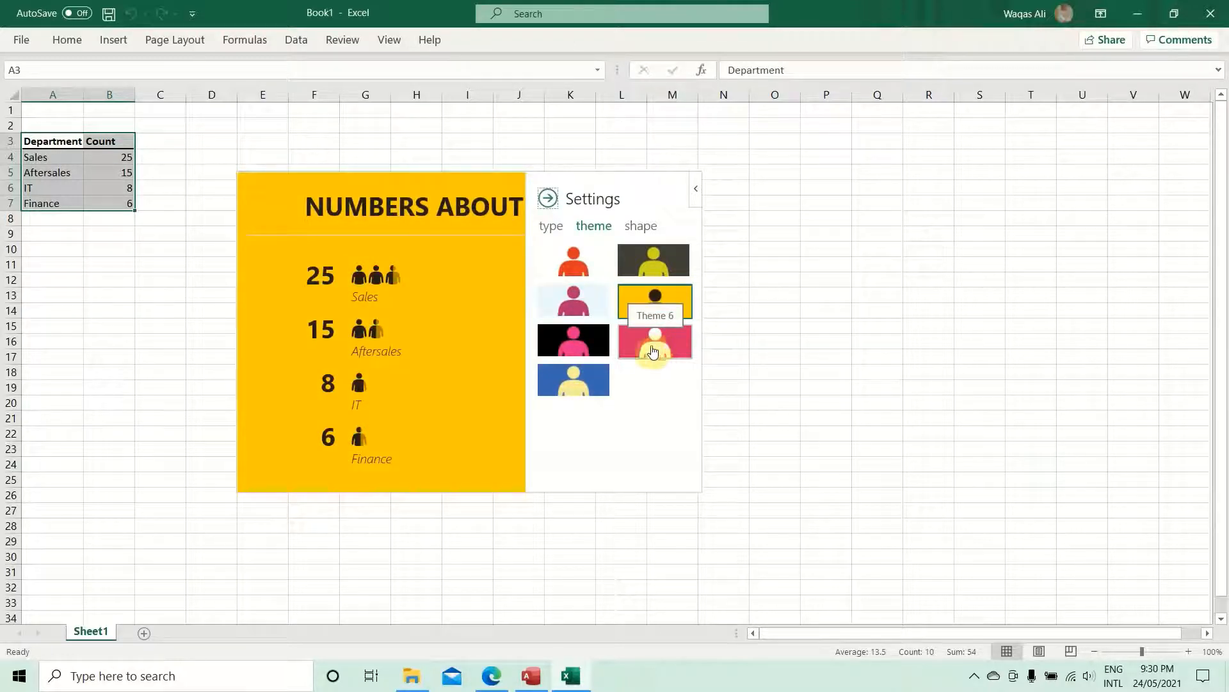
left_click(569, 393)
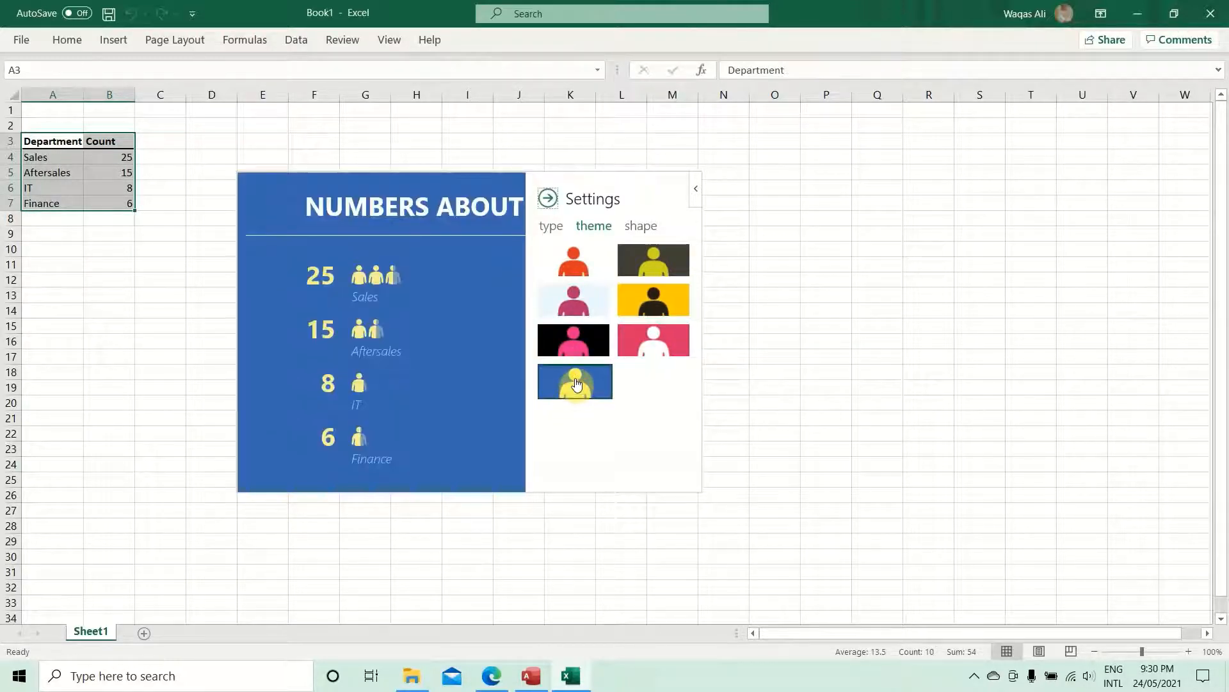
left_click(582, 275)
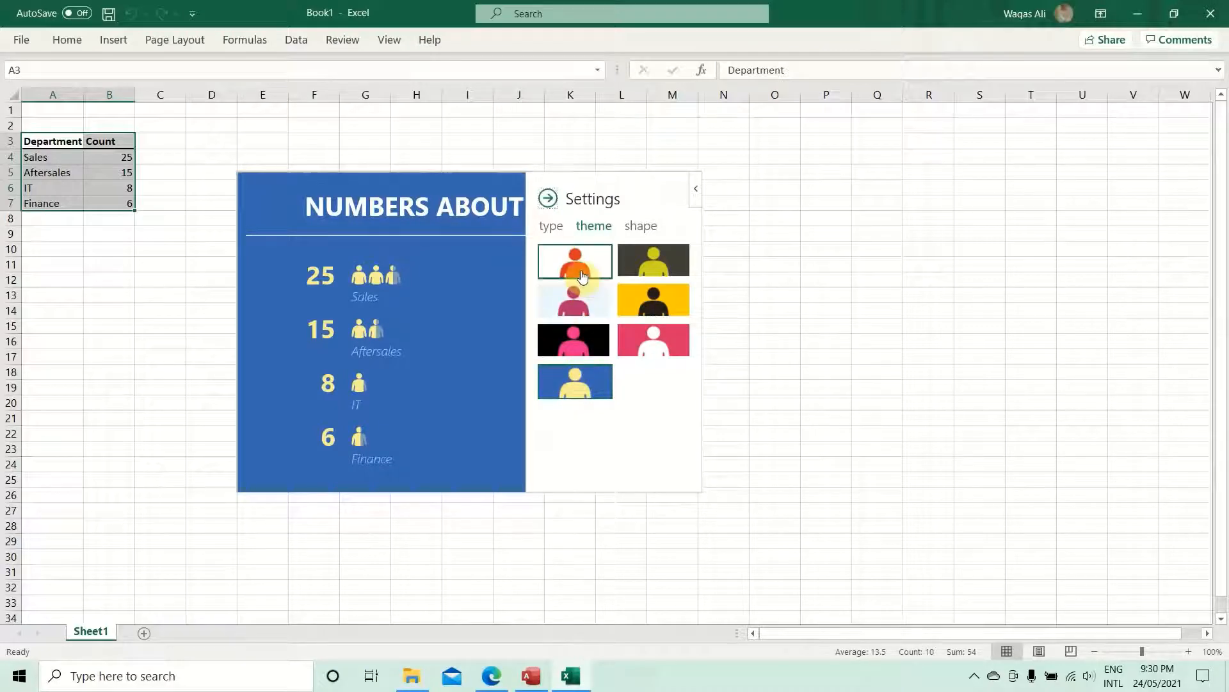
Step: Change the People Graph's icon shape to the laptop
left_click(639, 230)
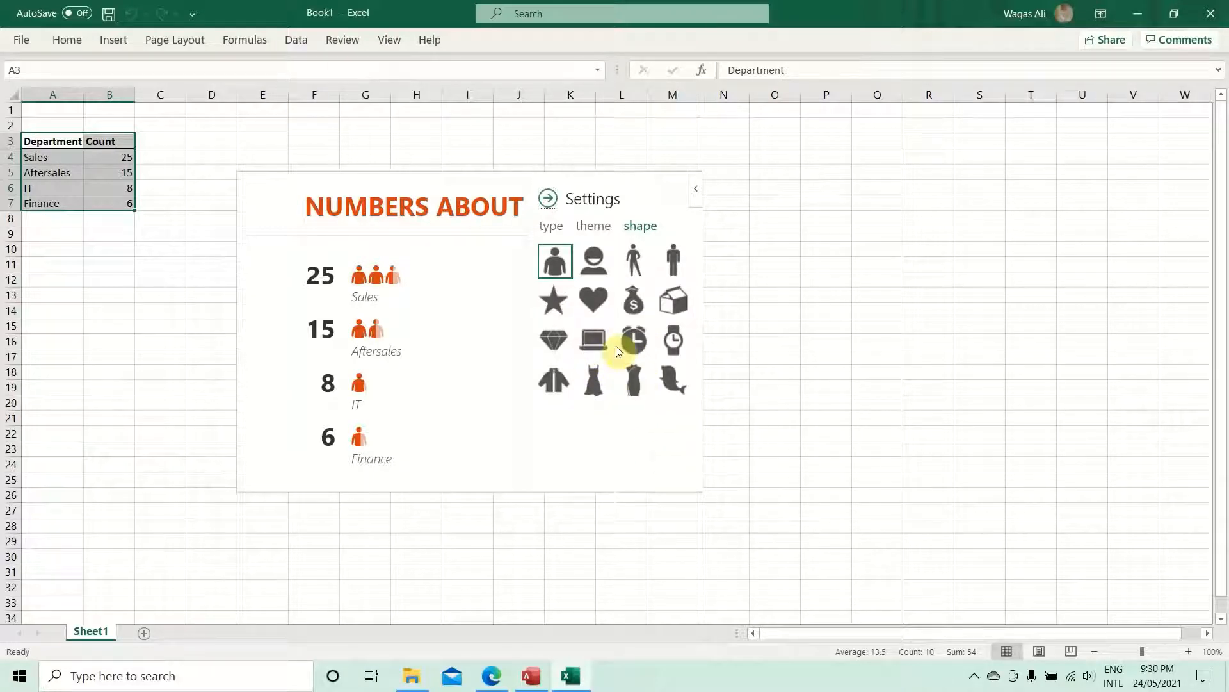
left_click(594, 339)
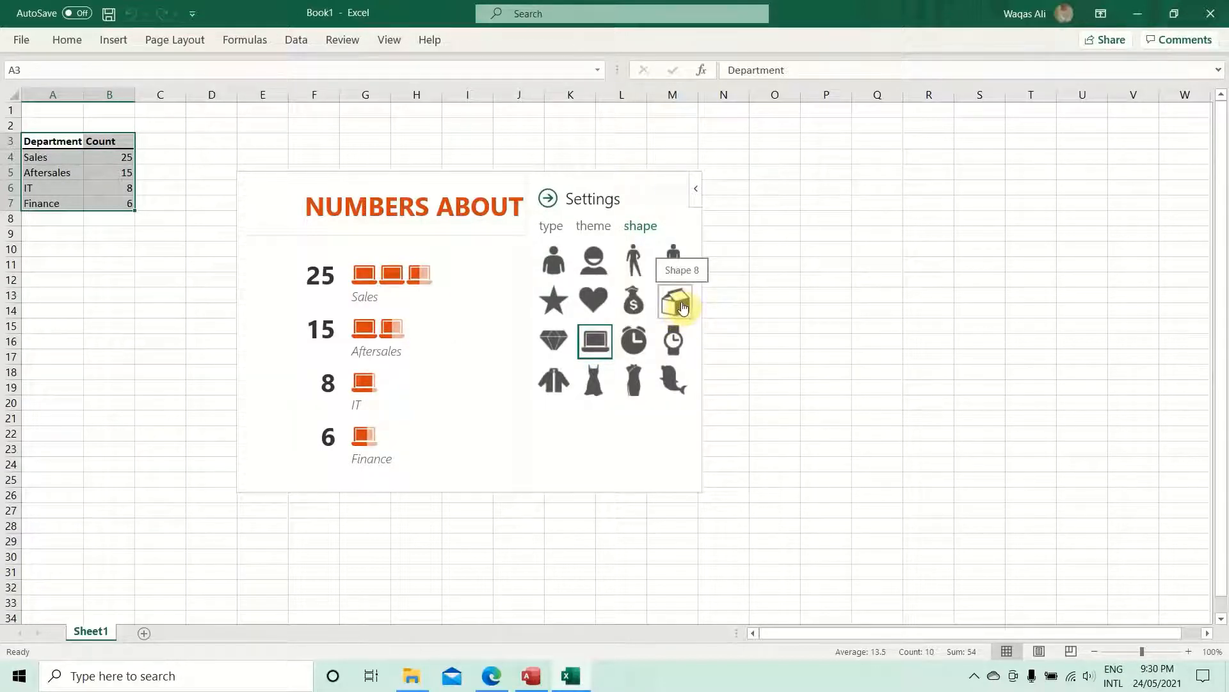
Step: Try the box, alarm clock, jacket and dress shapes on the People Graph and switch to the person bust shape
left_click(683, 308)
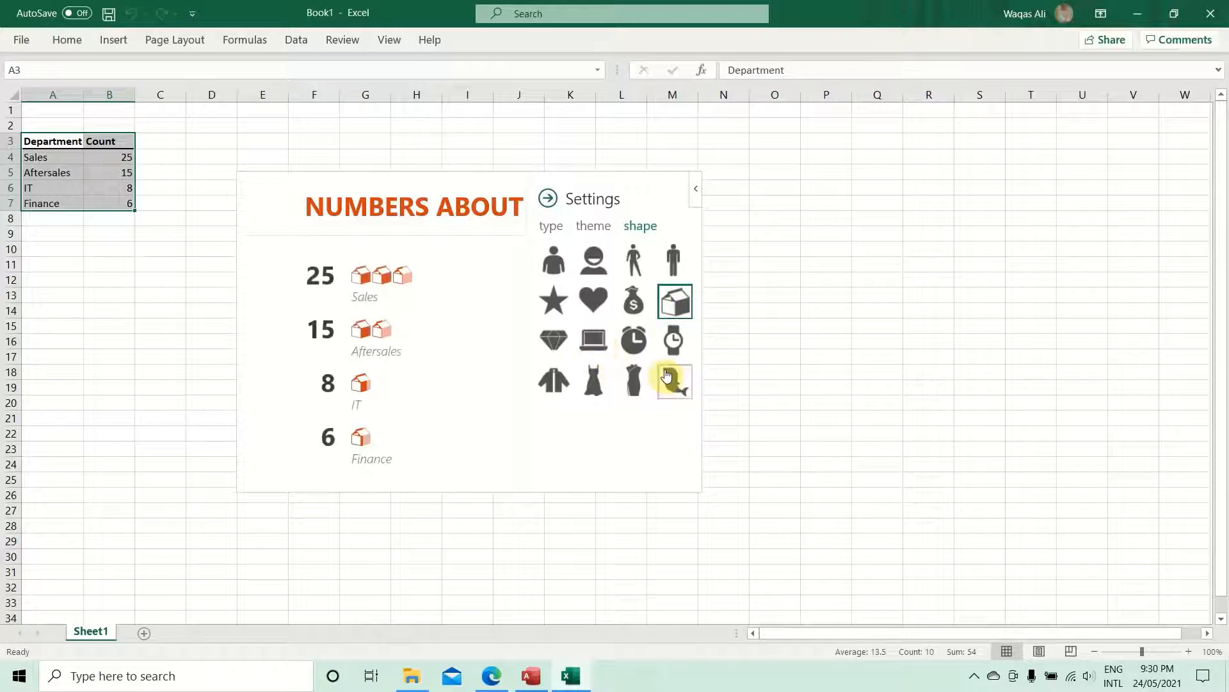
left_click(635, 339)
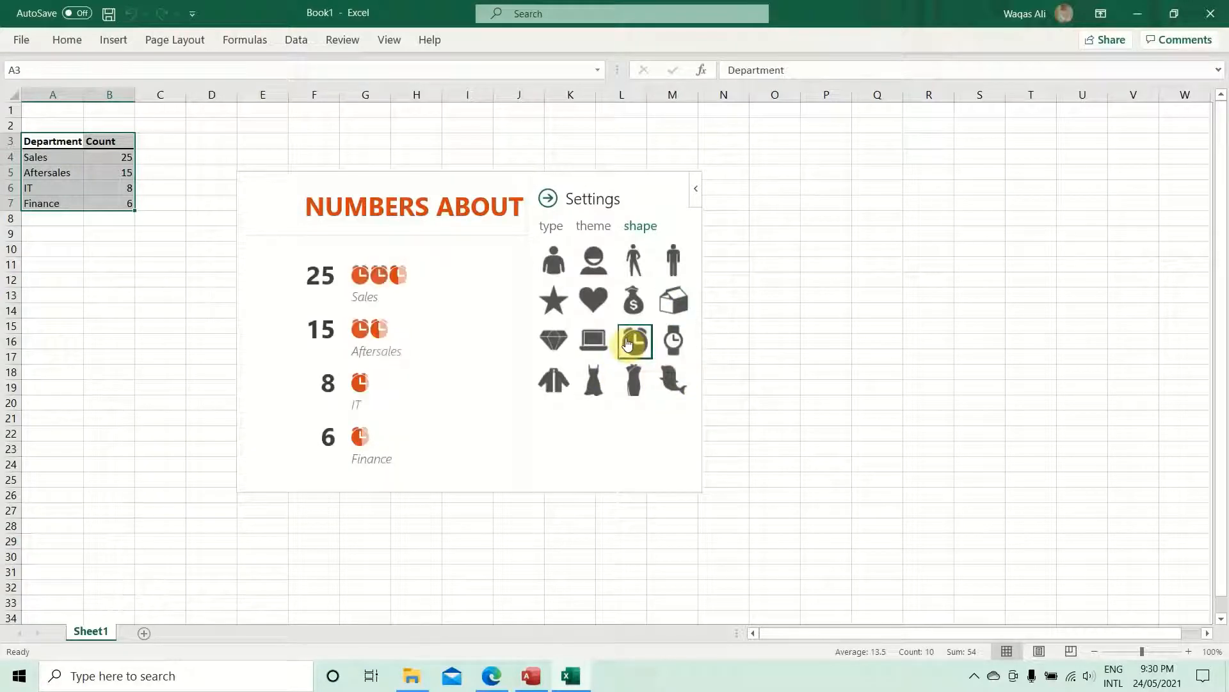
left_click(561, 382)
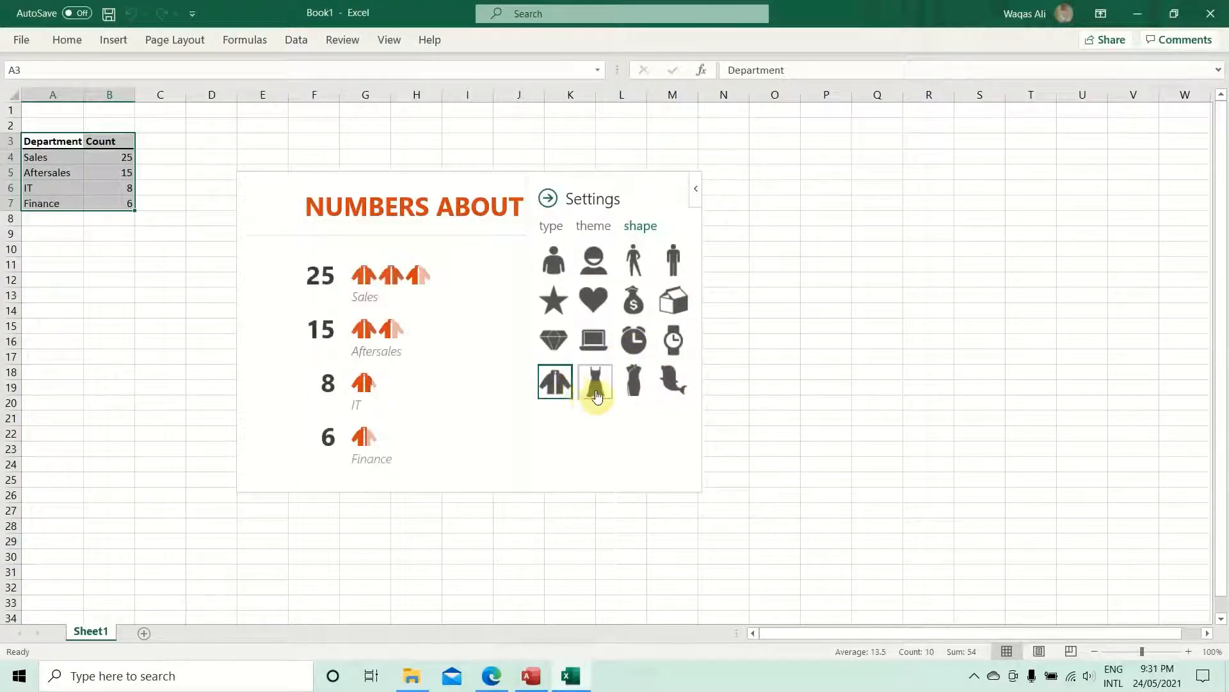
left_click(598, 392)
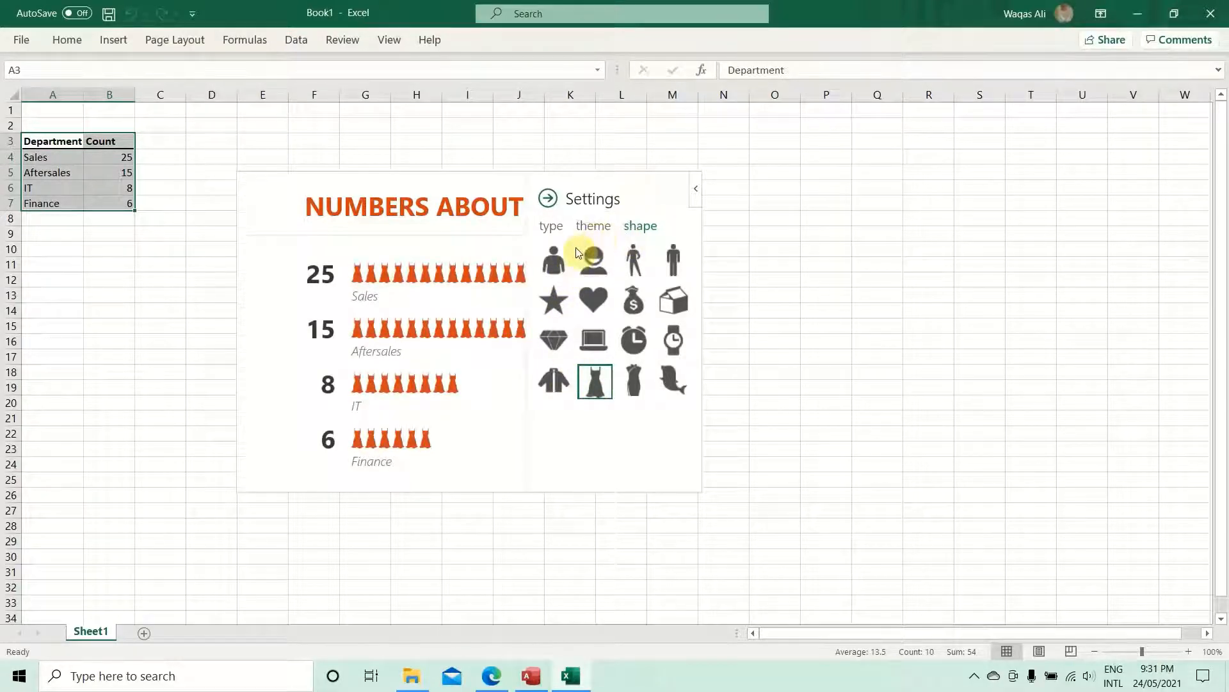
left_click(554, 259)
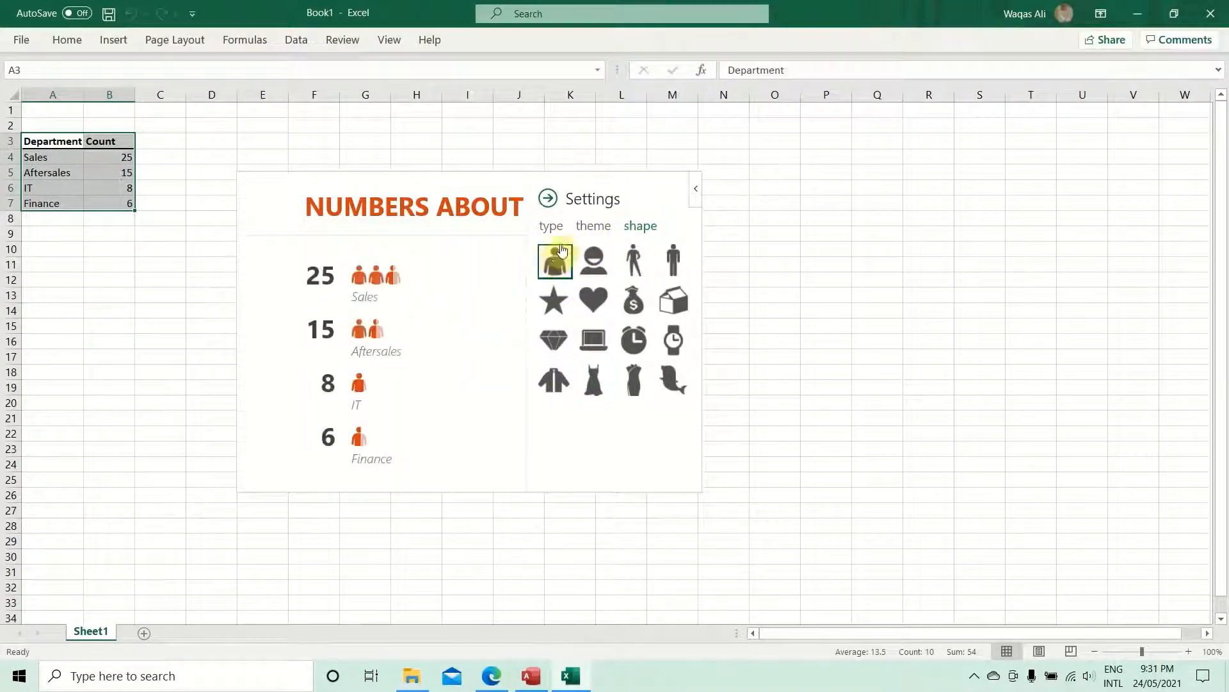
Step: Set the People Graph to the third type, blue on a striped background, with the walking person shape
left_click(591, 227)
left_click(551, 226)
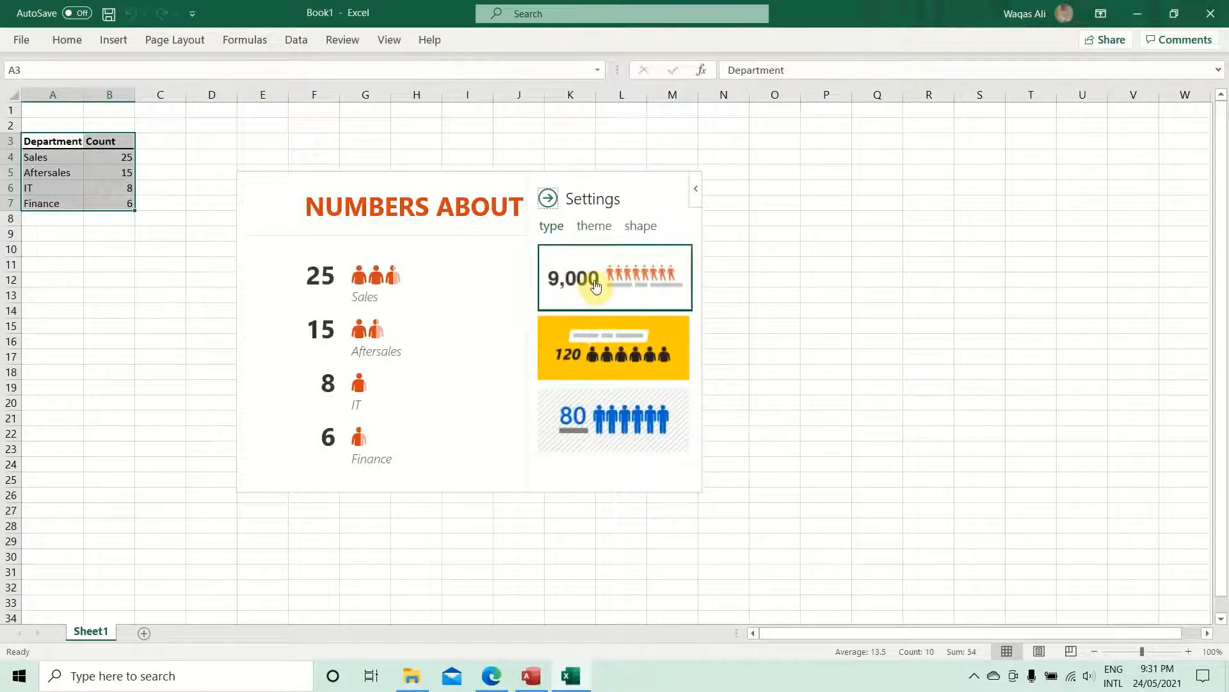
left_click(627, 426)
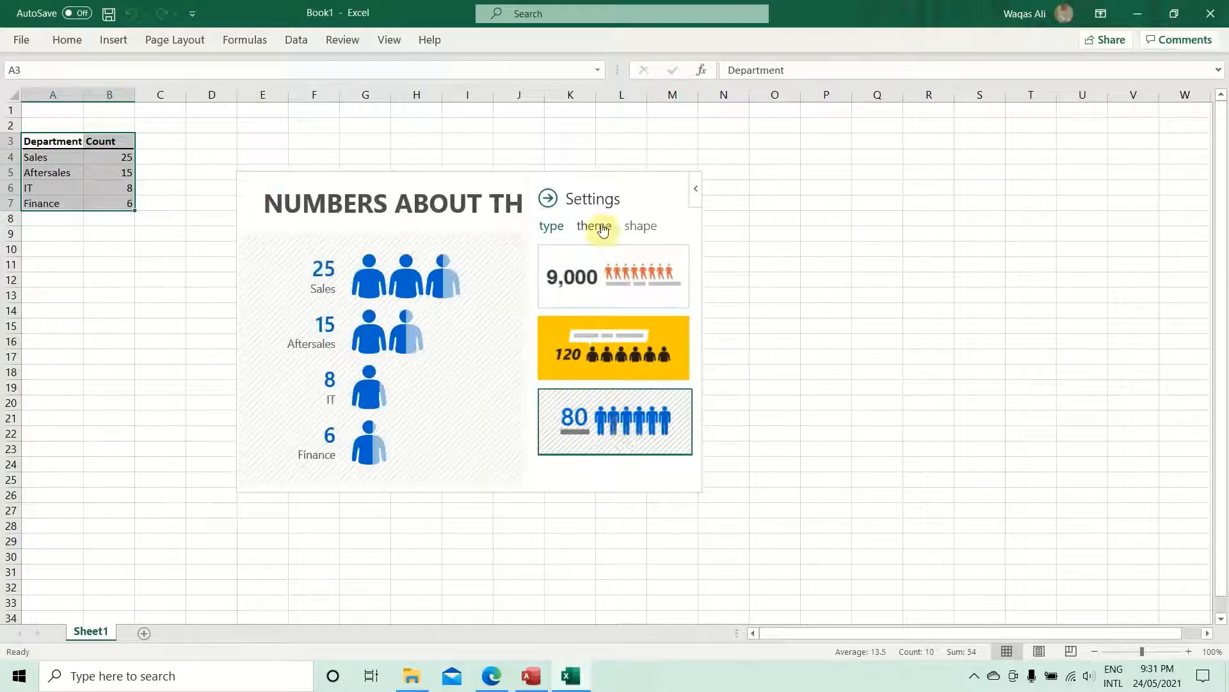
left_click(595, 226)
left_click(640, 225)
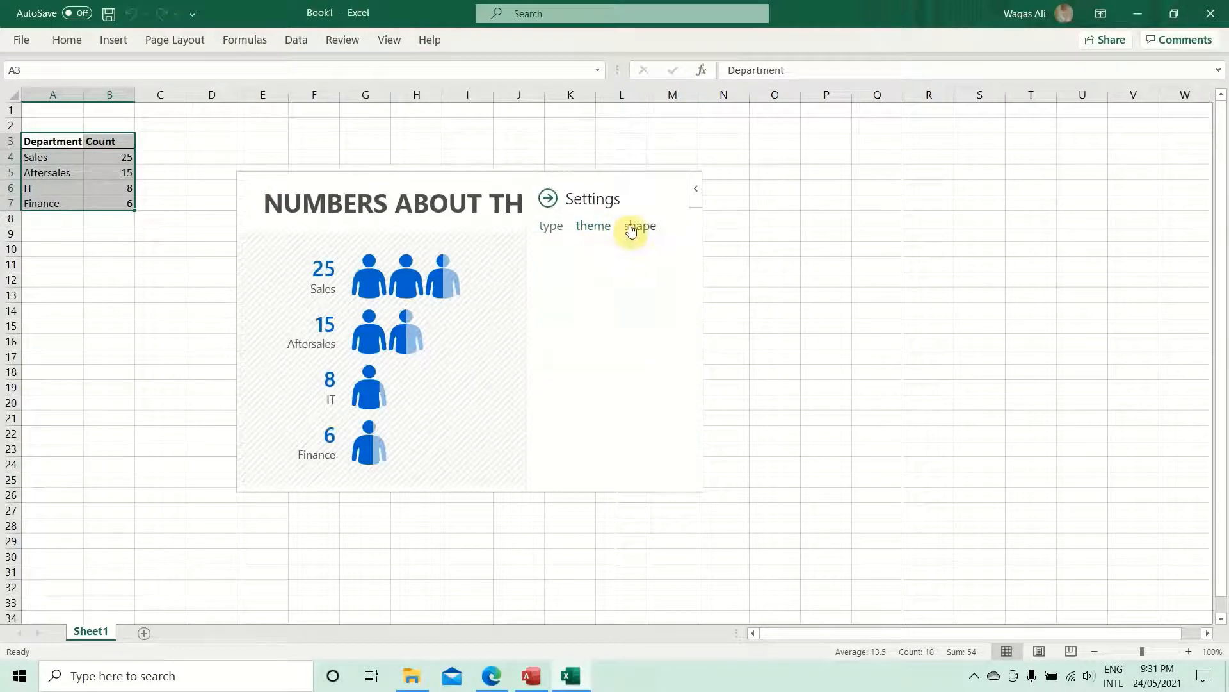
left_click(635, 262)
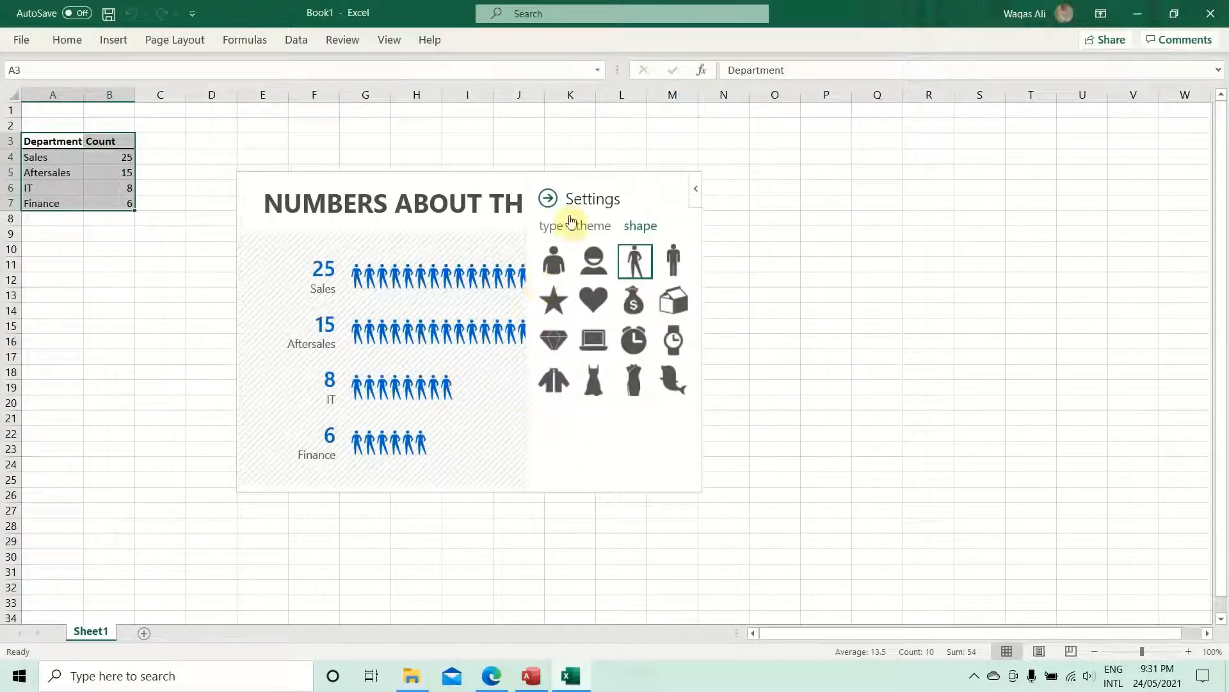
left_click(549, 199)
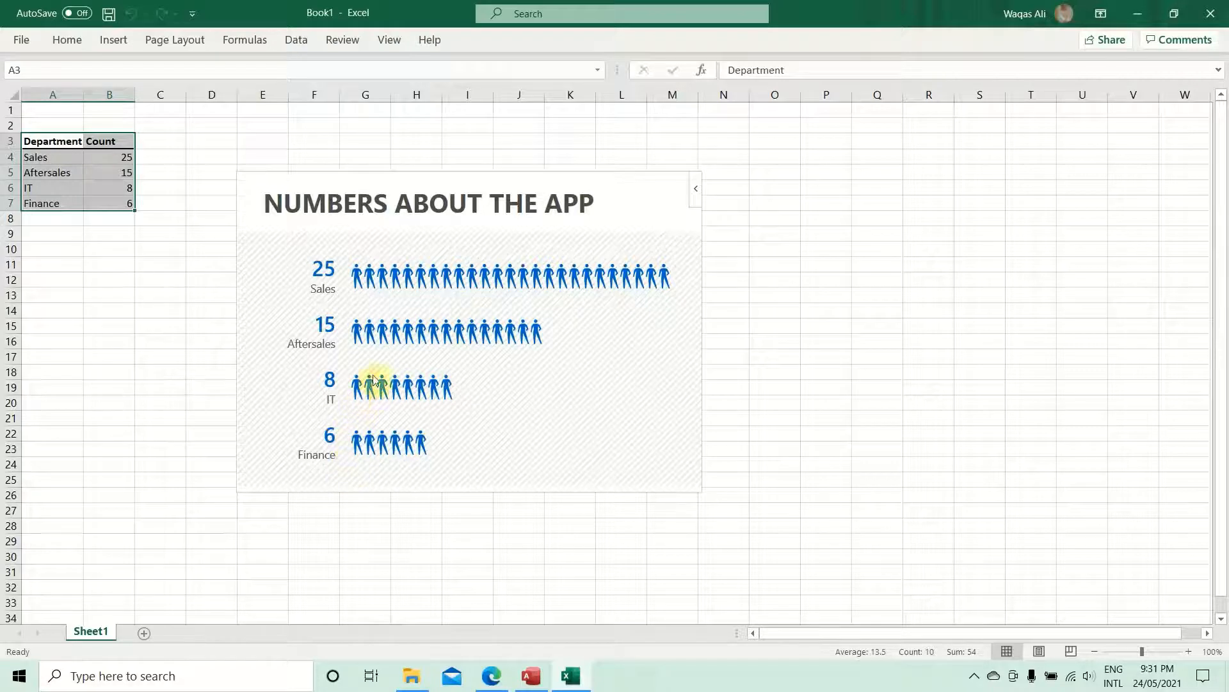
Step: Change the People Graph's title to "Overview of Organization"
left_click(696, 195)
left_click(477, 240)
left_click(602, 232)
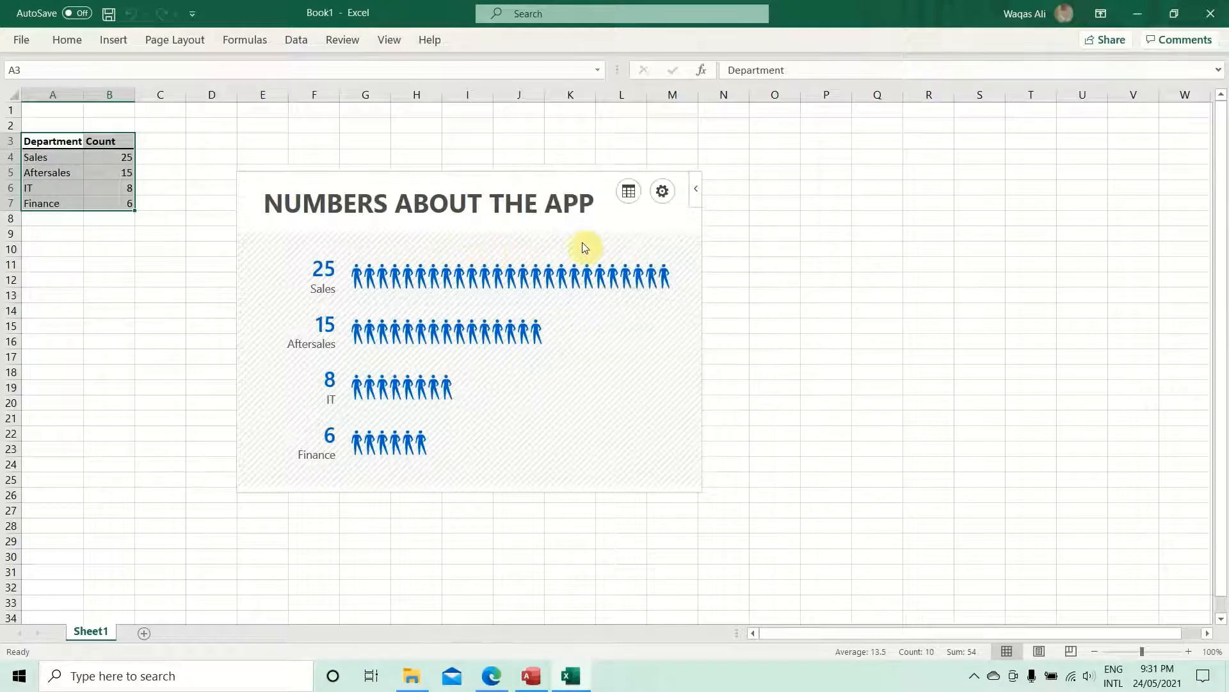
left_click(626, 194)
left_click_drag(671, 295, 487, 290)
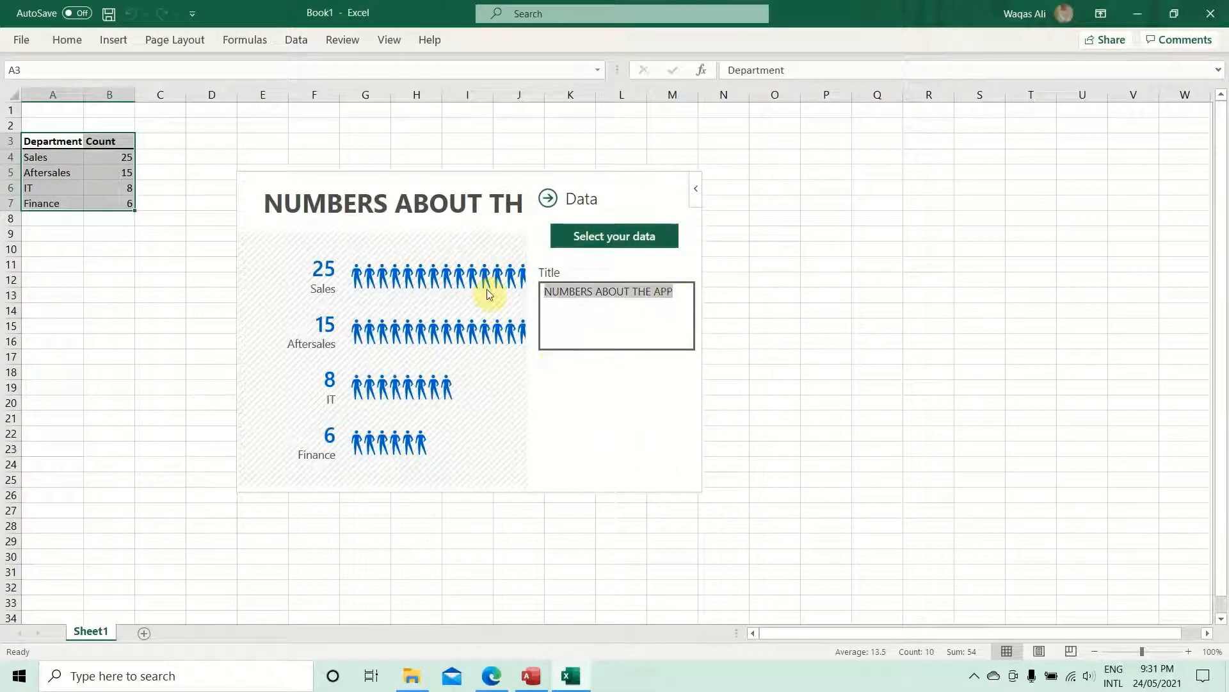
type("Ov")
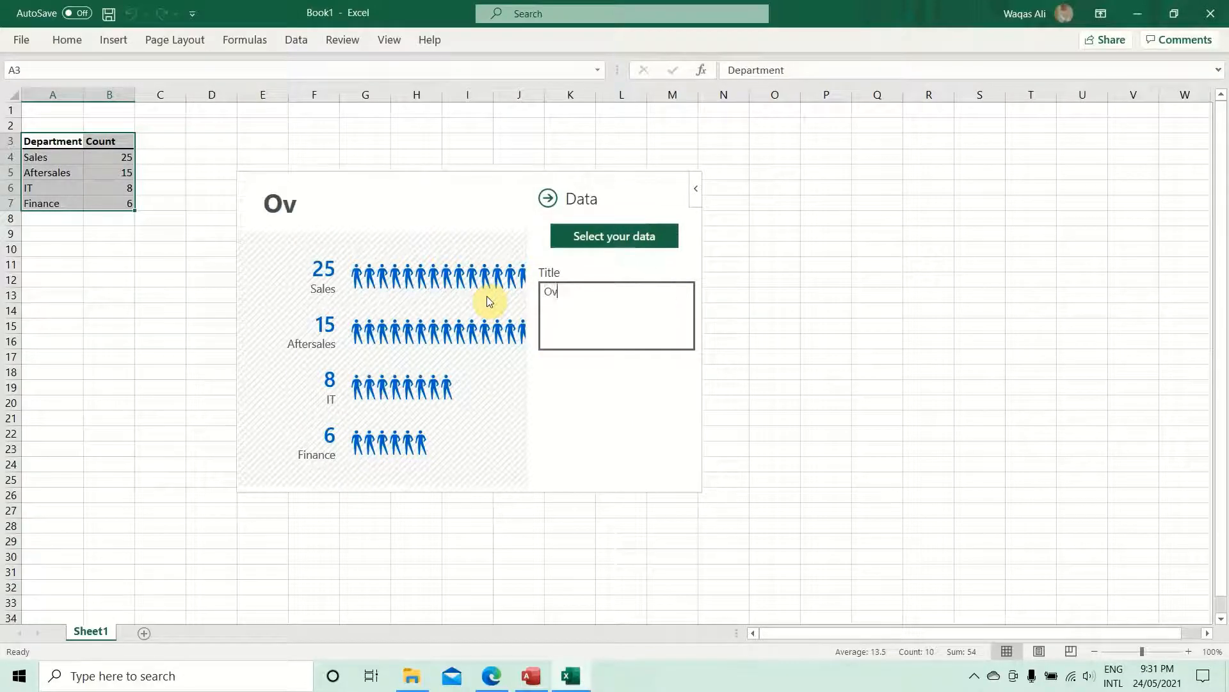
type("erview of O")
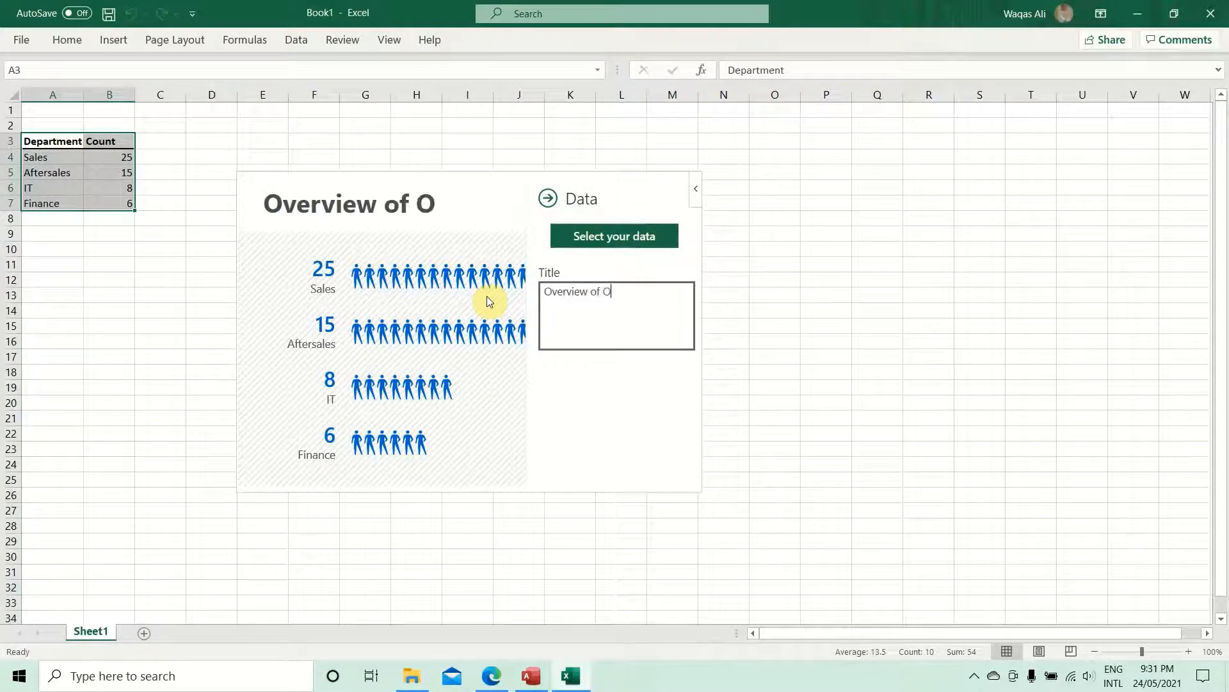
type("rganization")
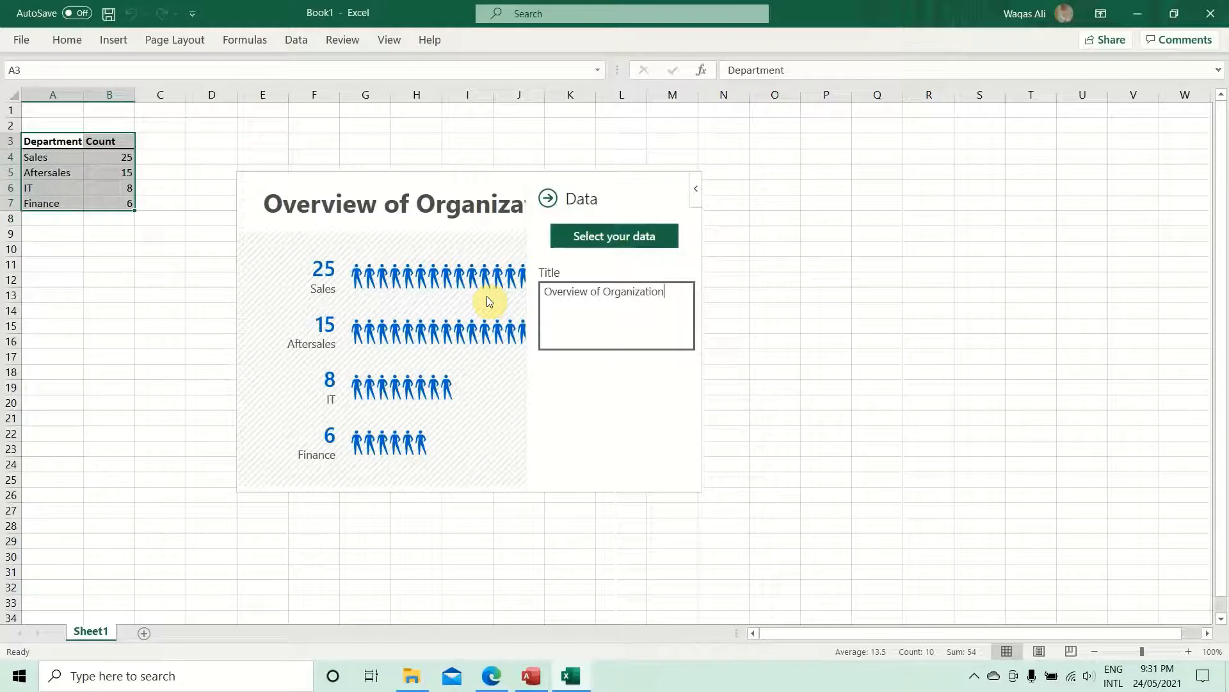
left_click(547, 198)
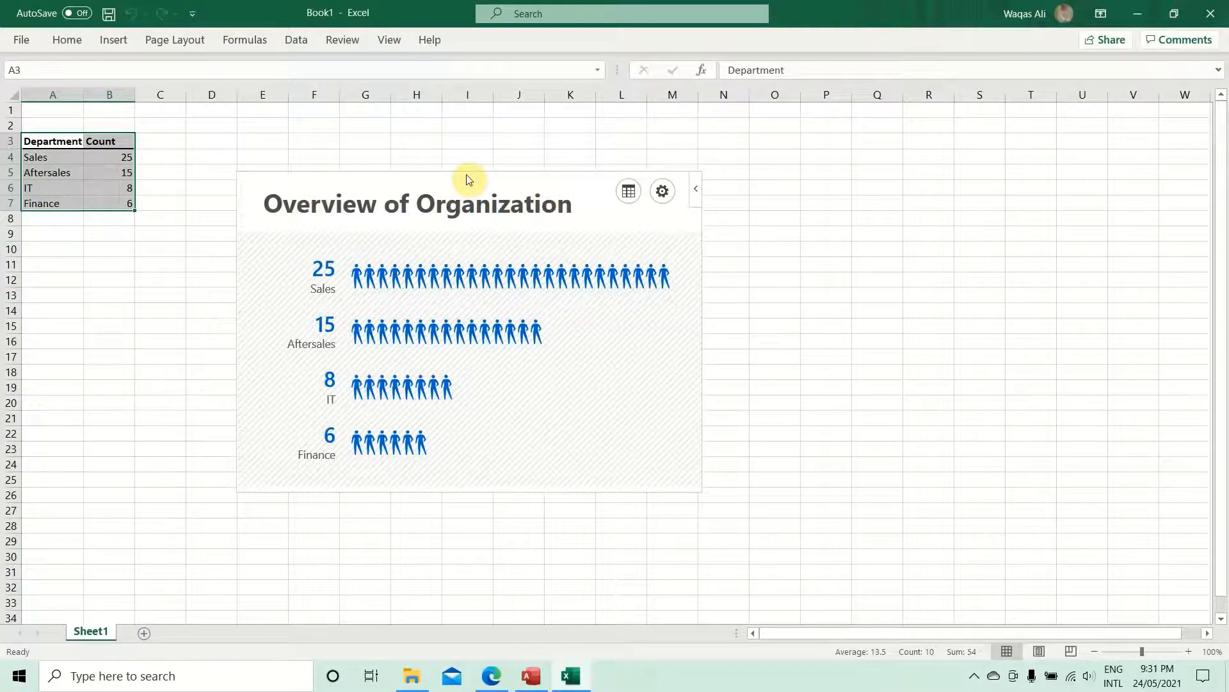
Step: Move the People Graph slightly up and to the left, closer to the department table
left_click(776, 301)
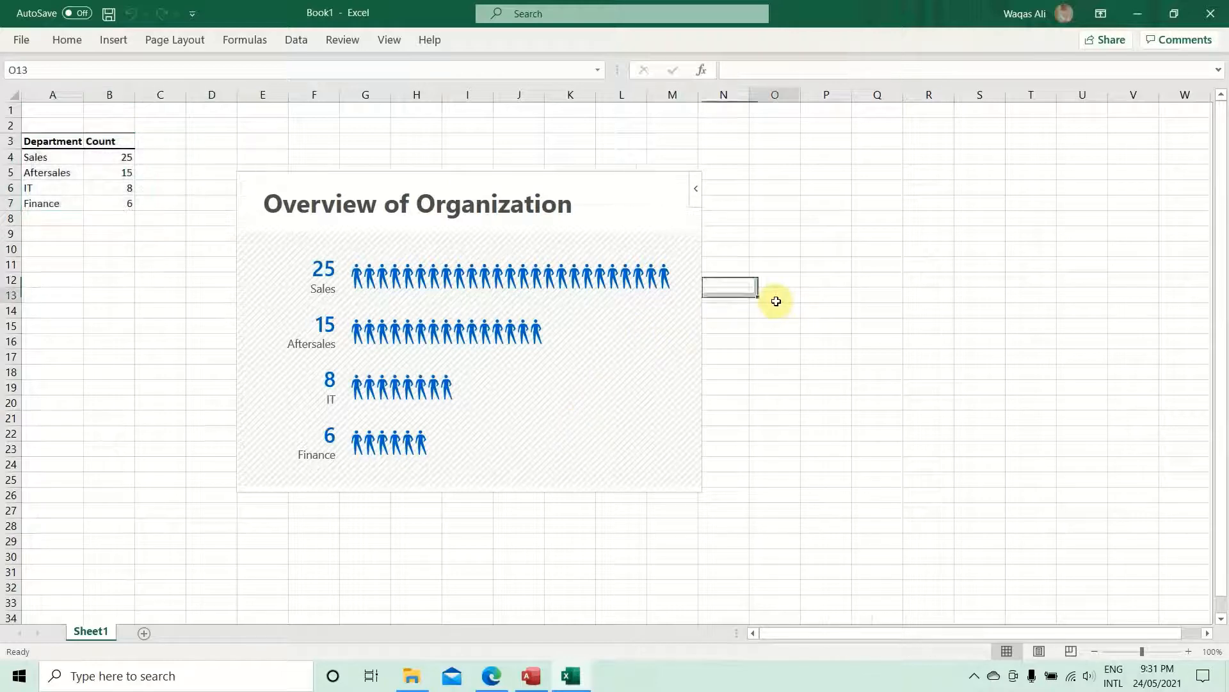
left_click_drag(459, 172, 406, 132)
left_click(686, 343)
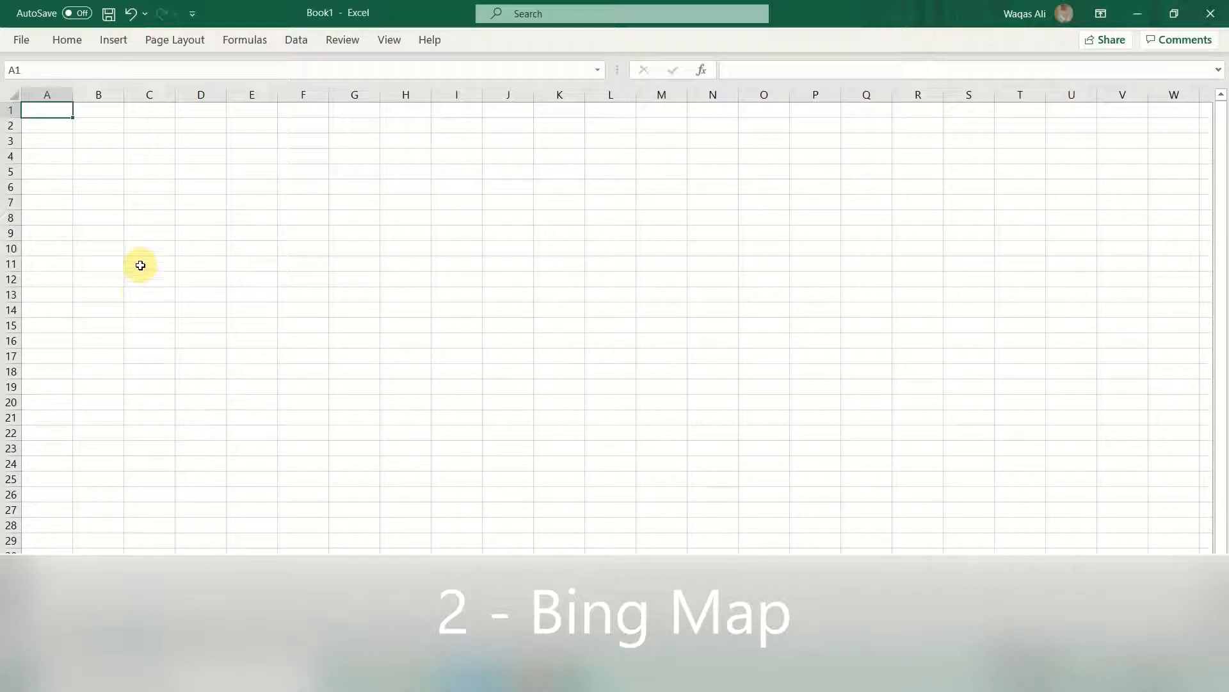
Step: Insert the Bing Maps add-in on the empty sheet and add its sample data with State, Revenue and Expense columns
left_click(114, 41)
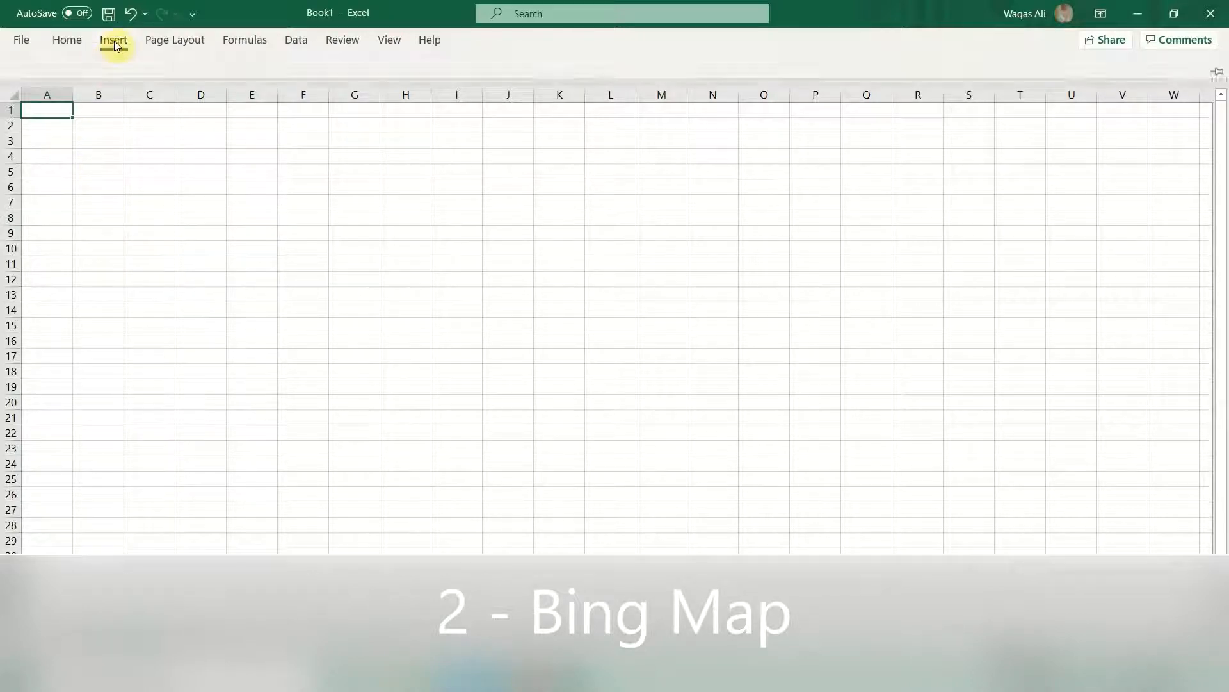
left_click(436, 98)
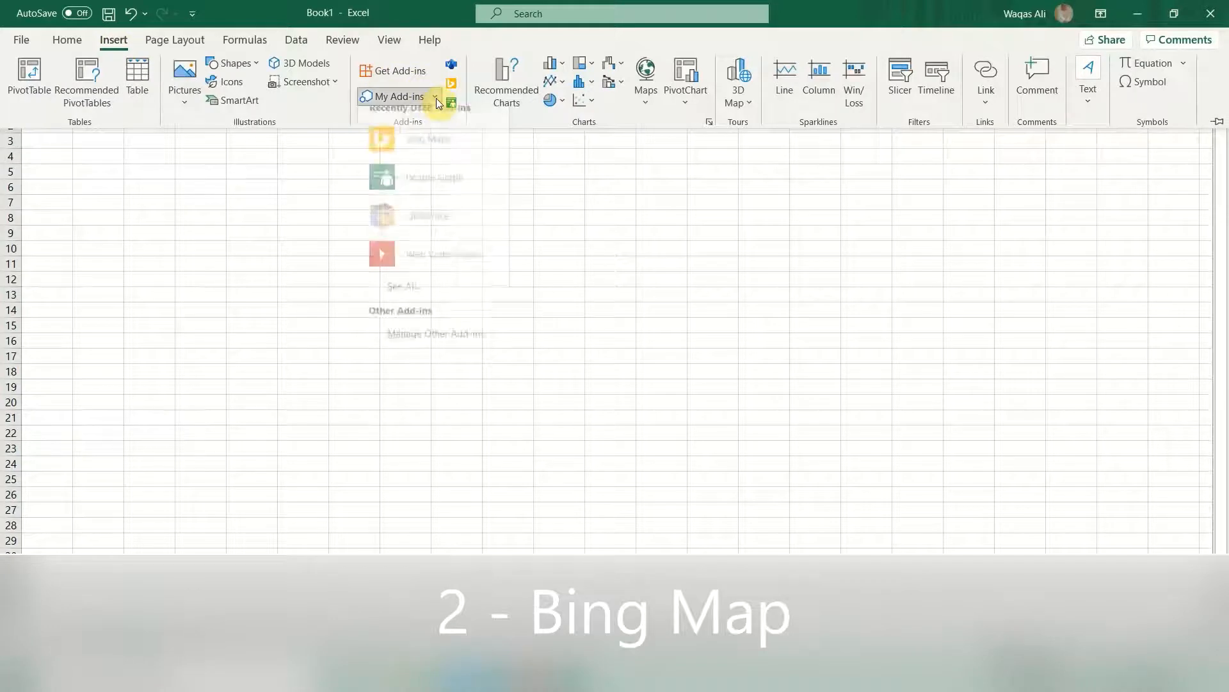
left_click(411, 157)
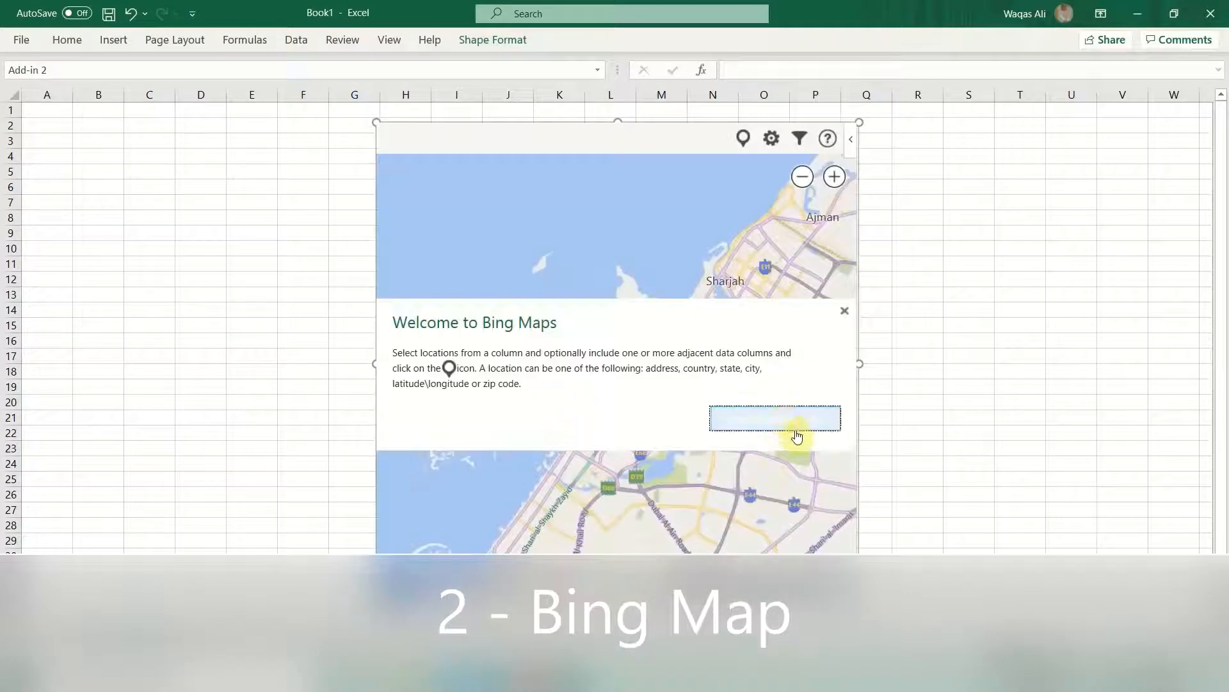
left_click(823, 410)
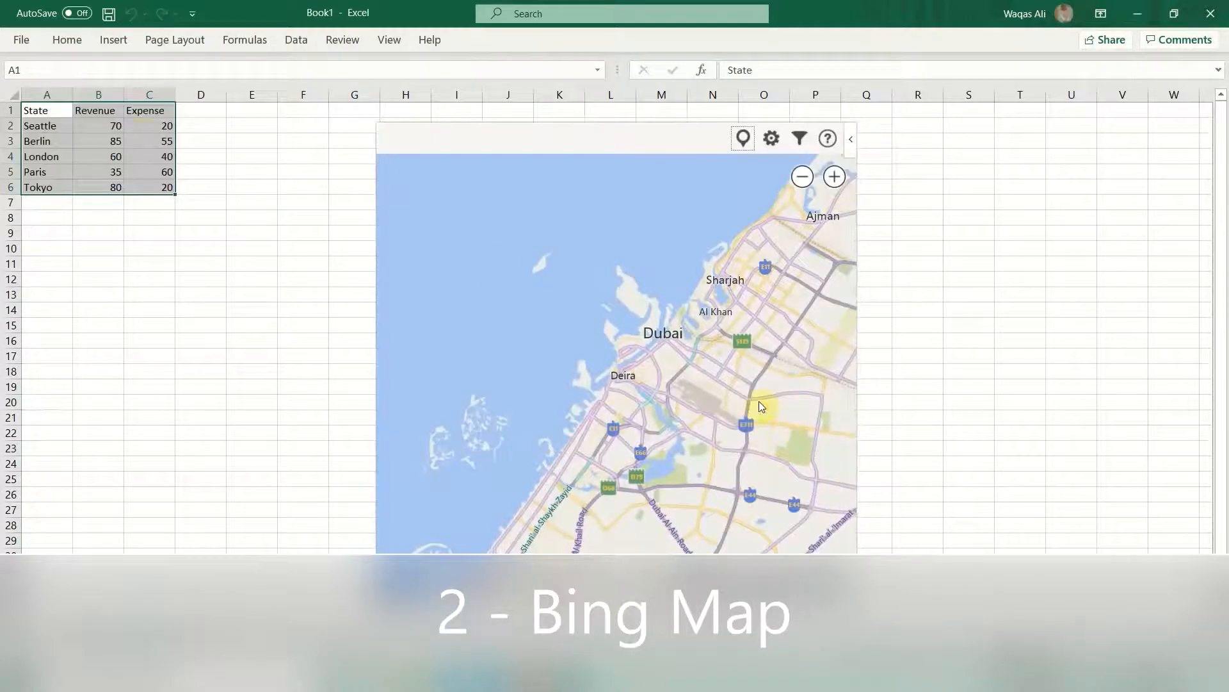
Step: Make the State, Revenue and Expense headers in A1:C1 bold
left_click_drag(61, 115, 145, 119)
left_click(151, 111)
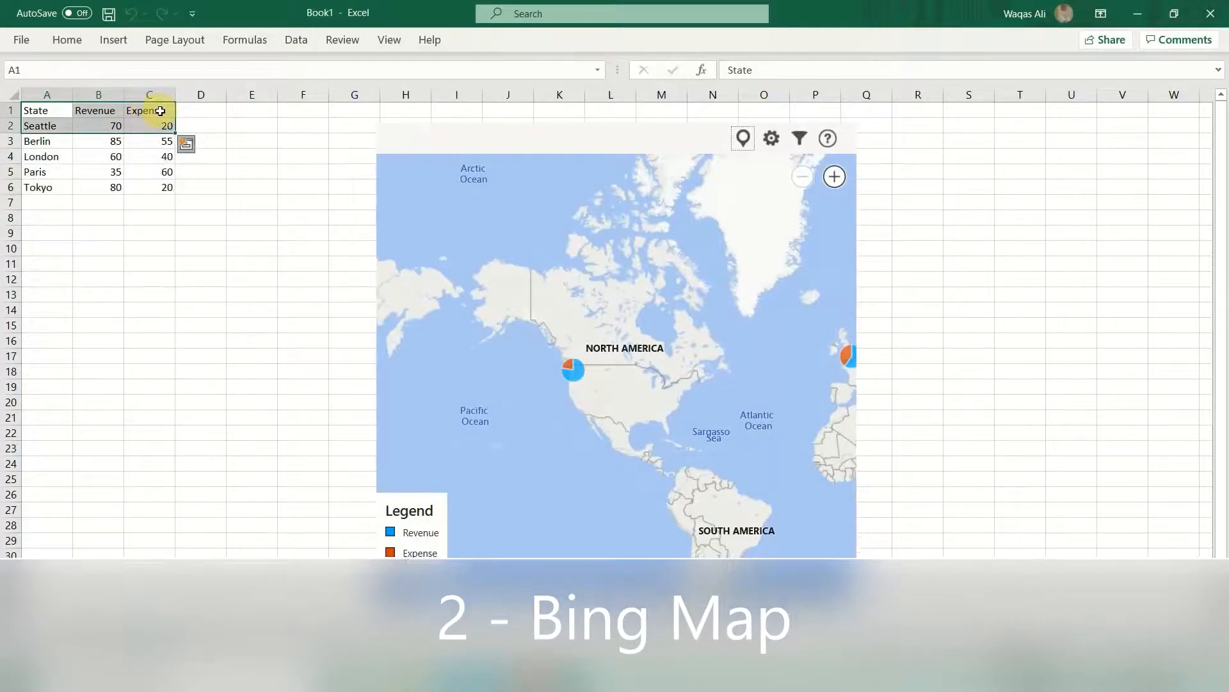
left_click_drag(151, 110, 39, 108)
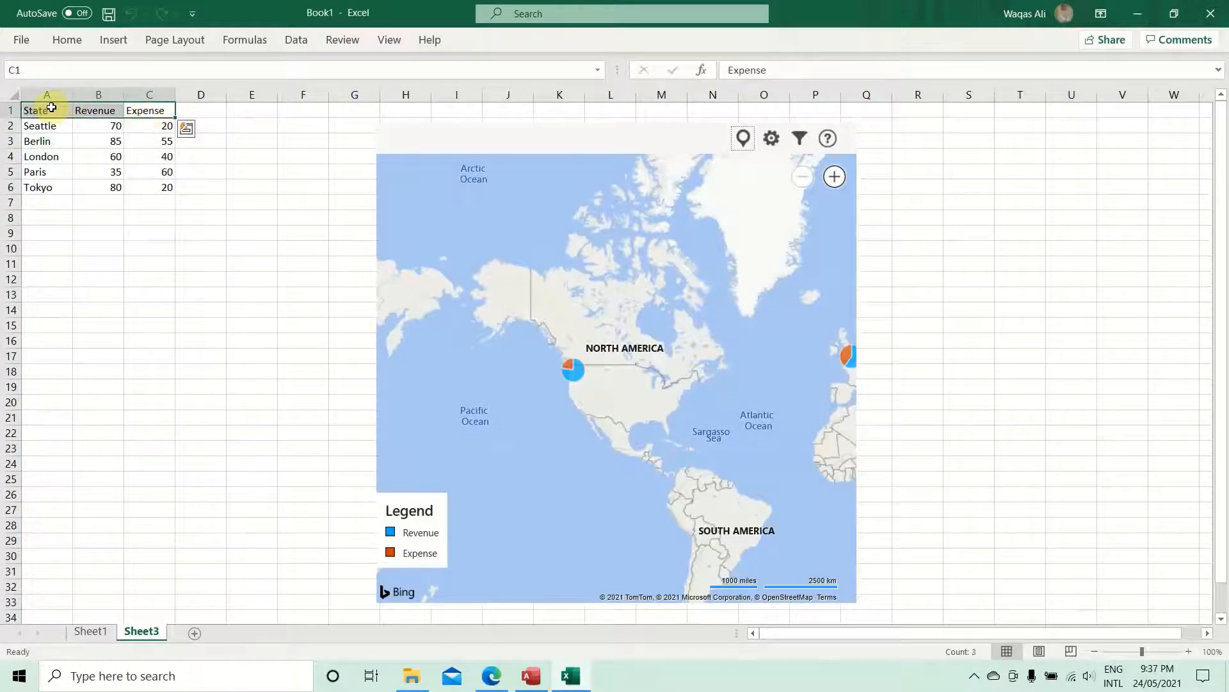
key("ctrl+b")
Step: Replace the city in cell A2 with Lahore
left_click(36, 131)
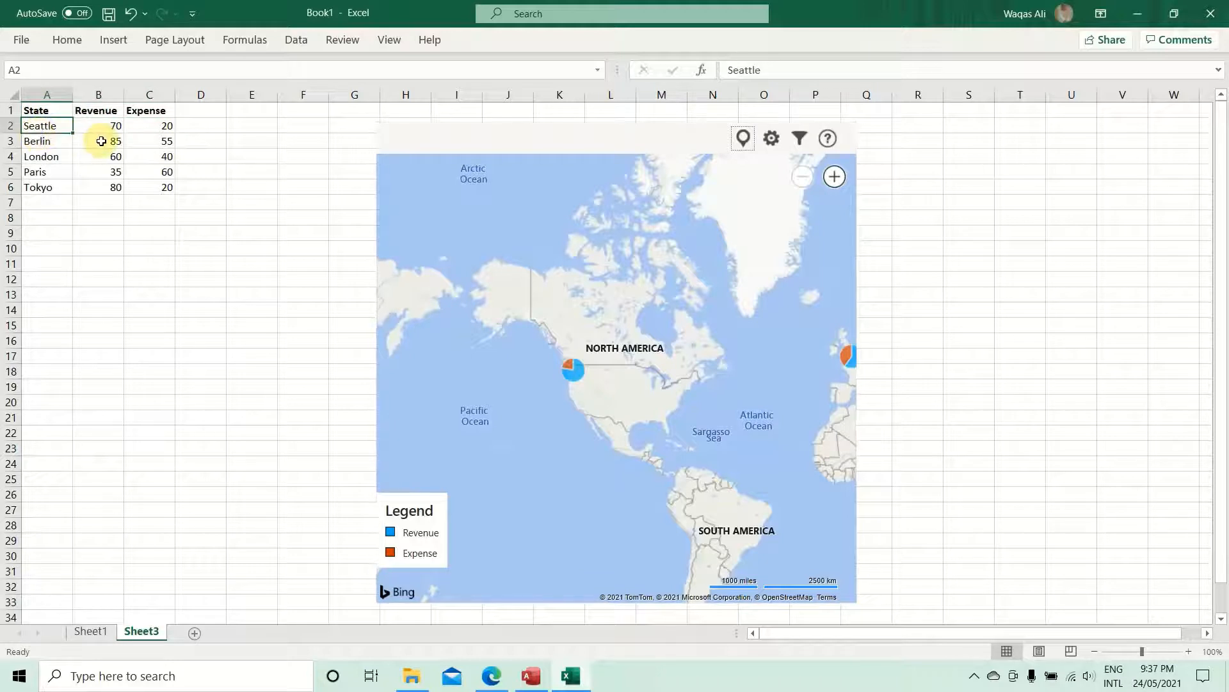
double_click(56, 125)
left_click_drag(56, 125, 2, 117)
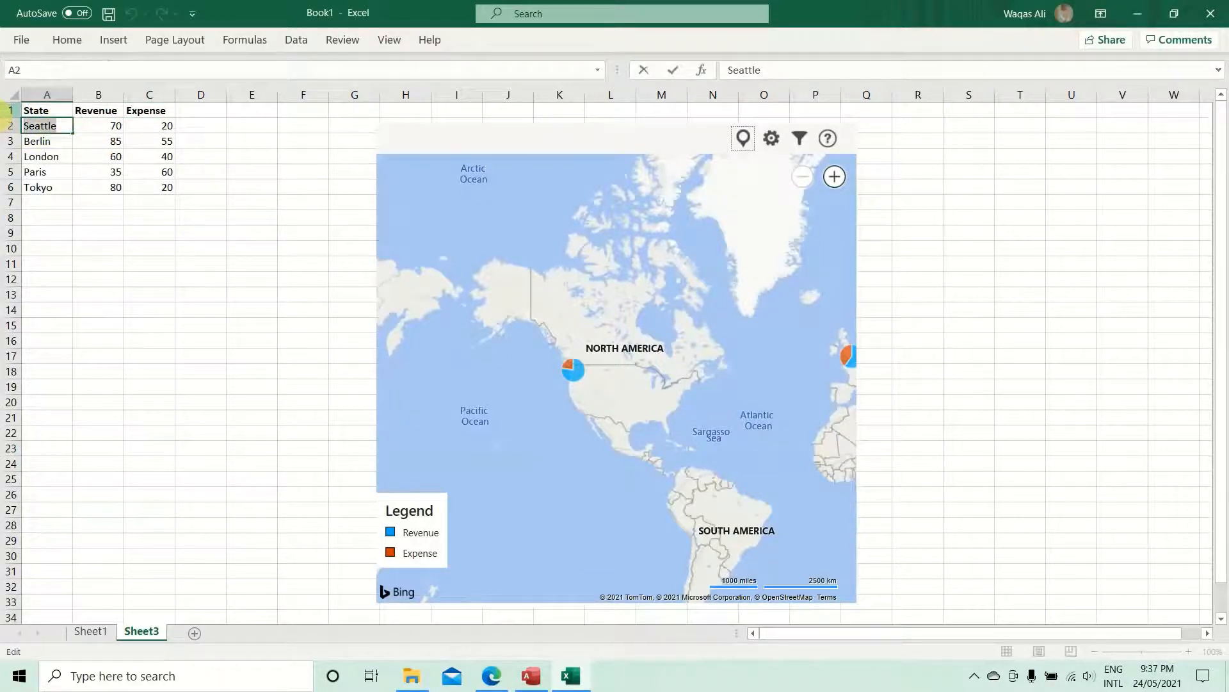
type("Lahore")
key("Return")
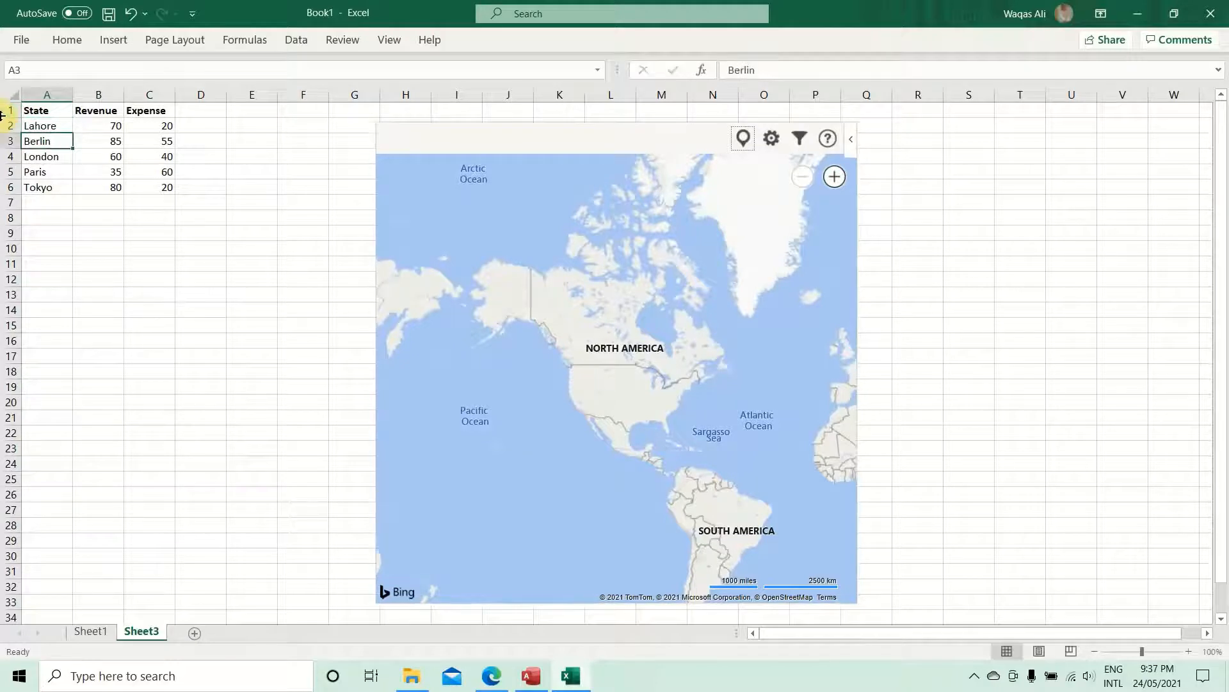
Step: Replace the city in cell A3 with Dhaka
double_click(58, 141)
left_click_drag(59, 142, 3, 138)
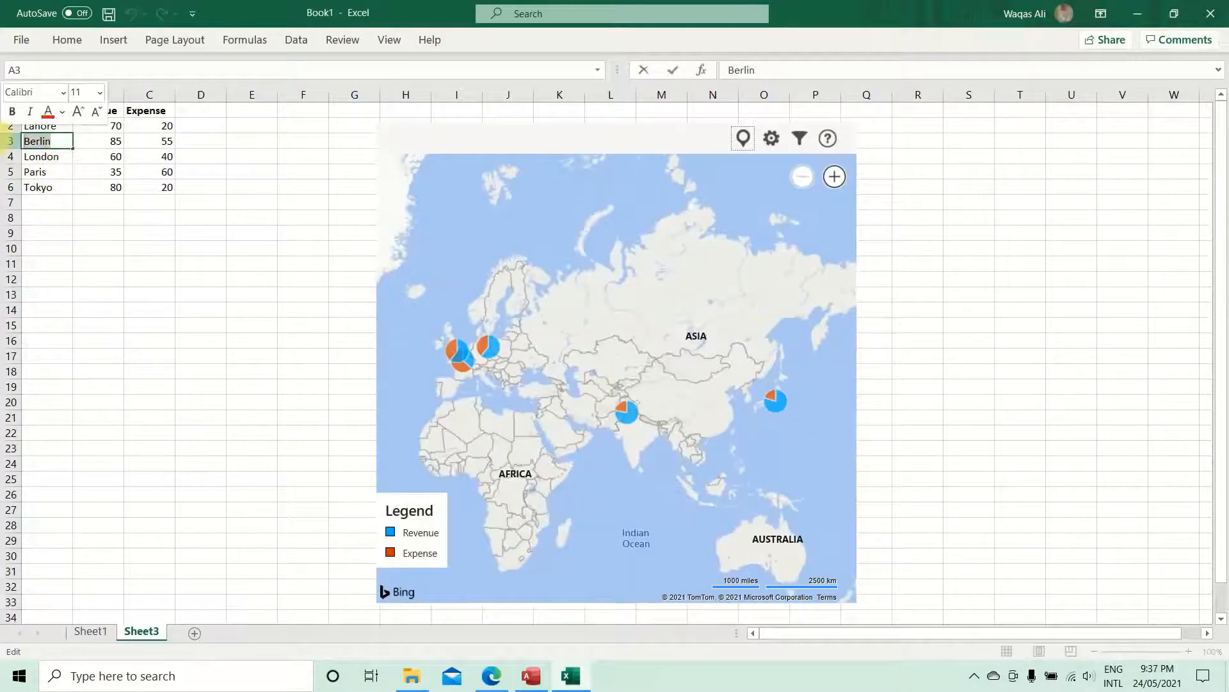
type("Dhaka")
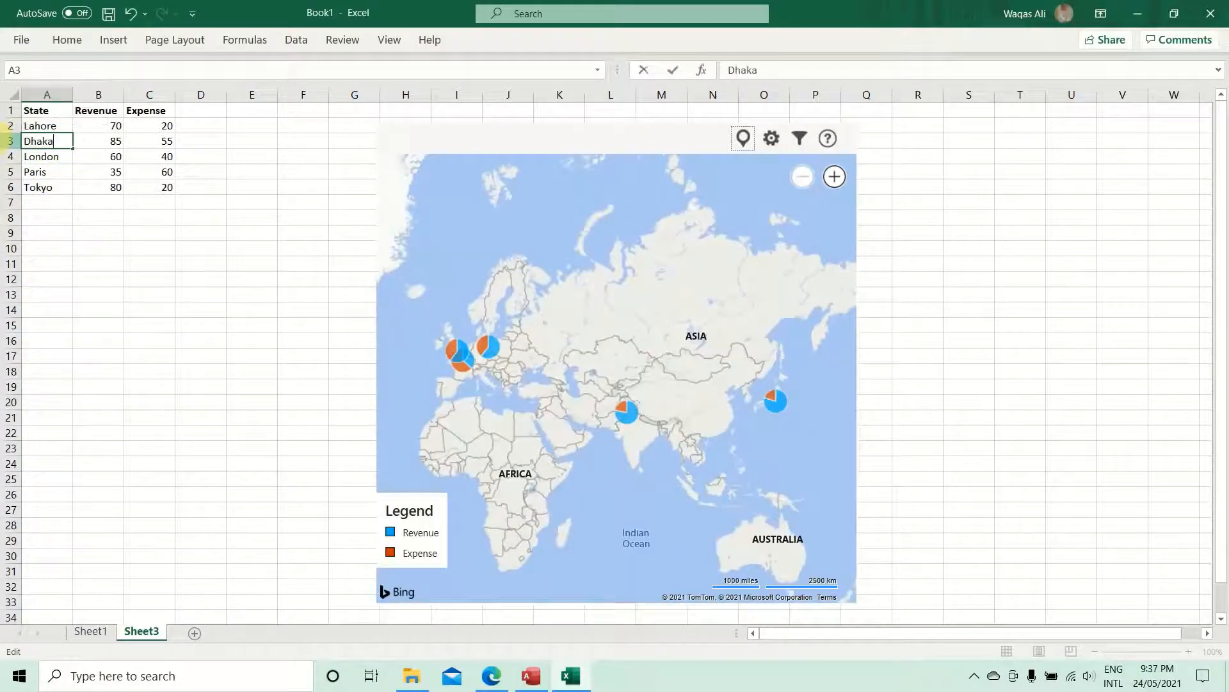
key("Return")
Step: Replace the city in cell A4 with Delhi
double_click(64, 156)
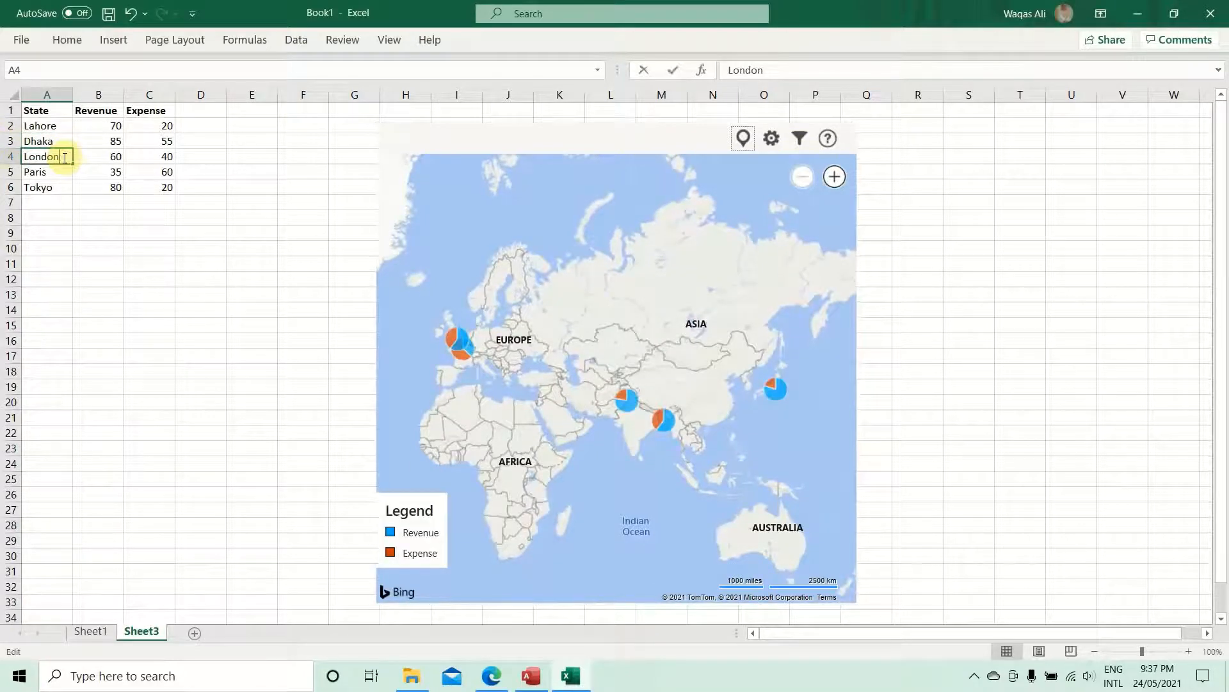
left_click_drag(64, 156, 3, 151)
type("Del")
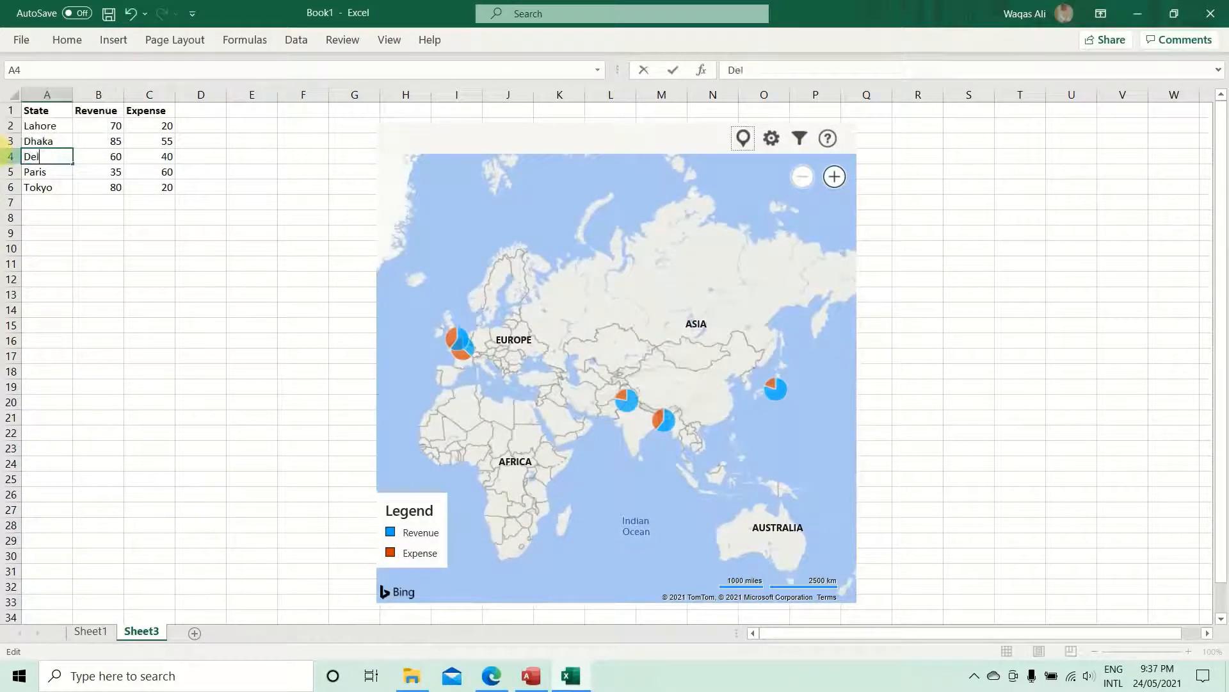
type("hi")
key("Return")
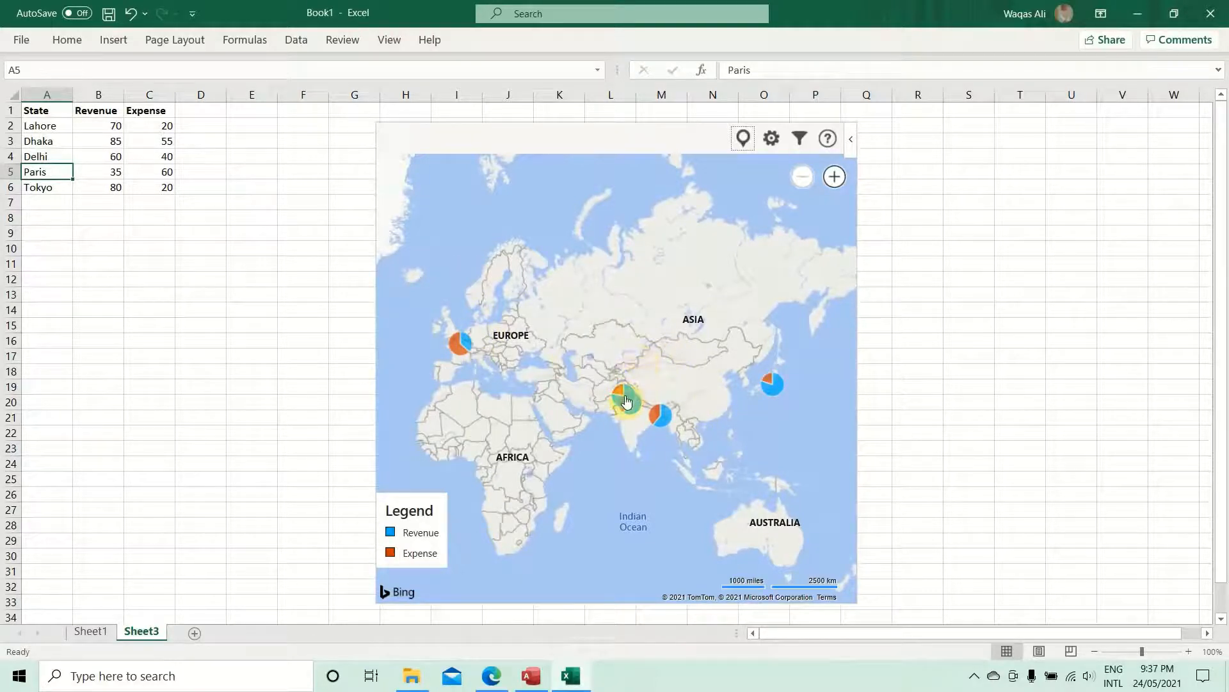
Step: View the Revenue and Expense details of the Lahore pie marker on the Bing map
left_click(833, 178)
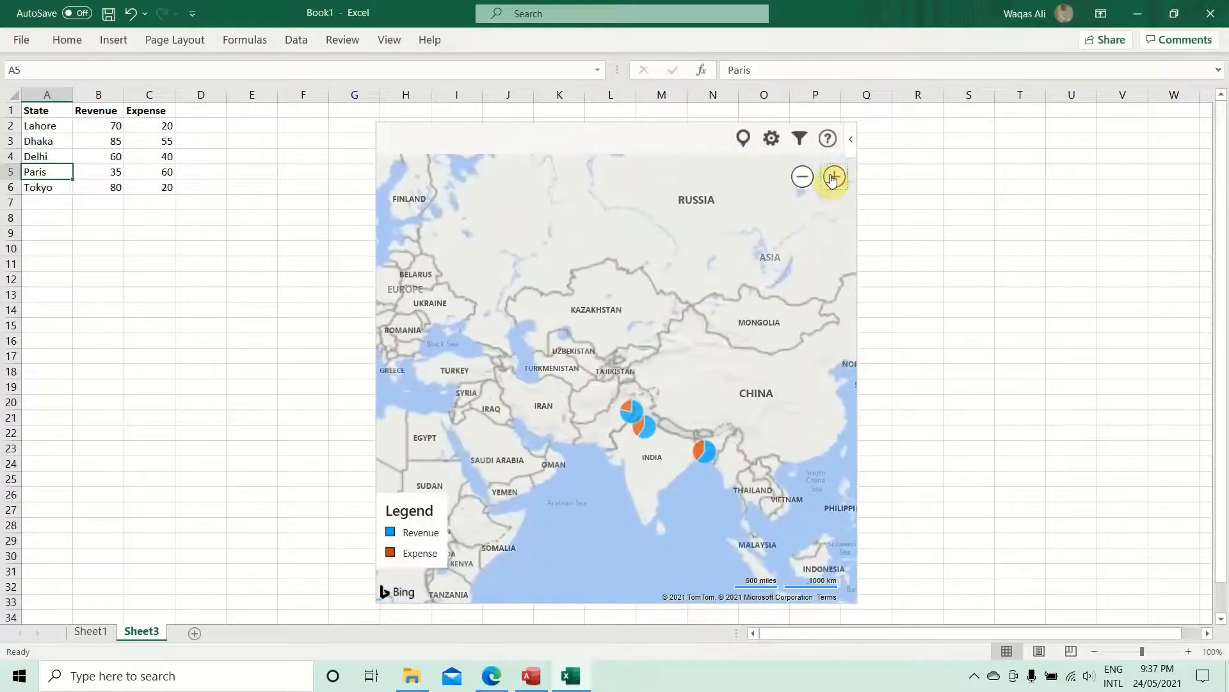
left_click(833, 178)
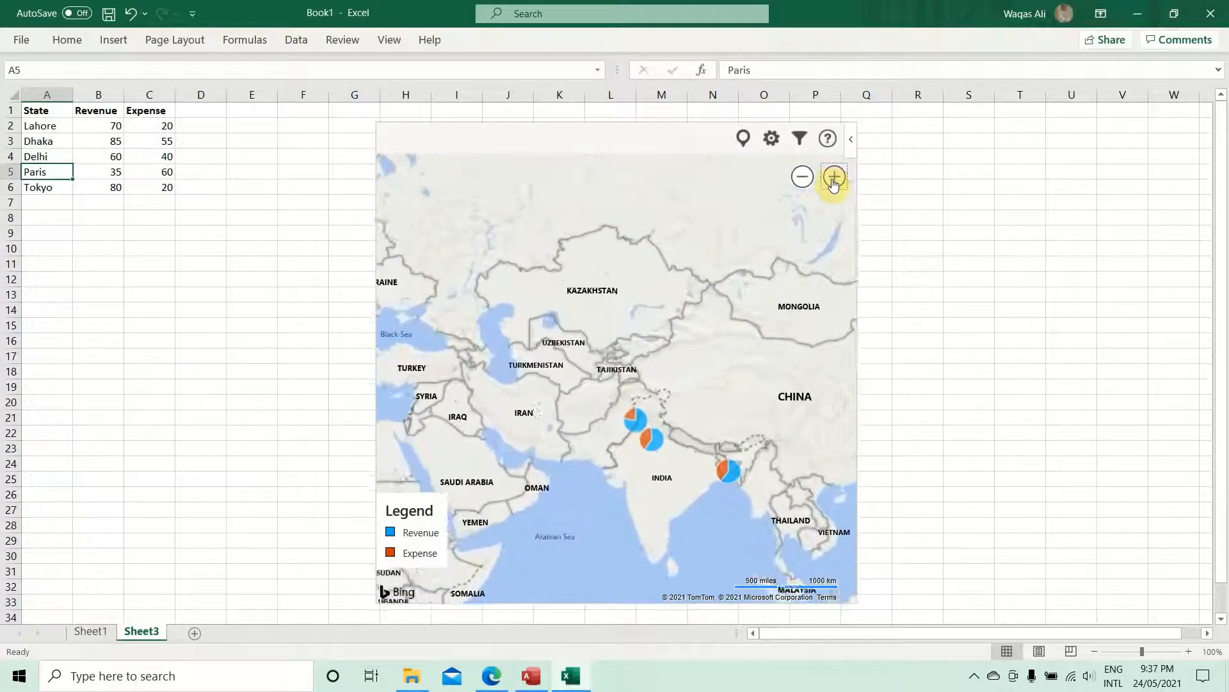
left_click(647, 443)
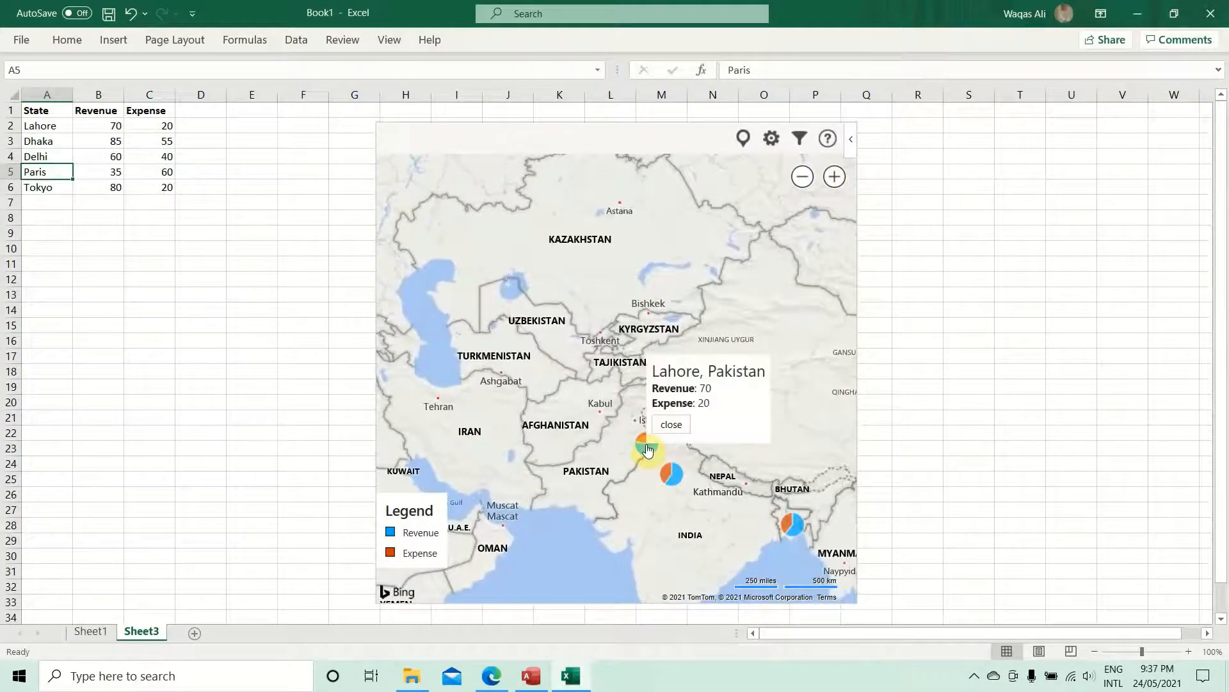
Step: Examine the Revenue and Expense details of the Delhi and Paris pie markers and the spread of cities on the world map
left_click(669, 475)
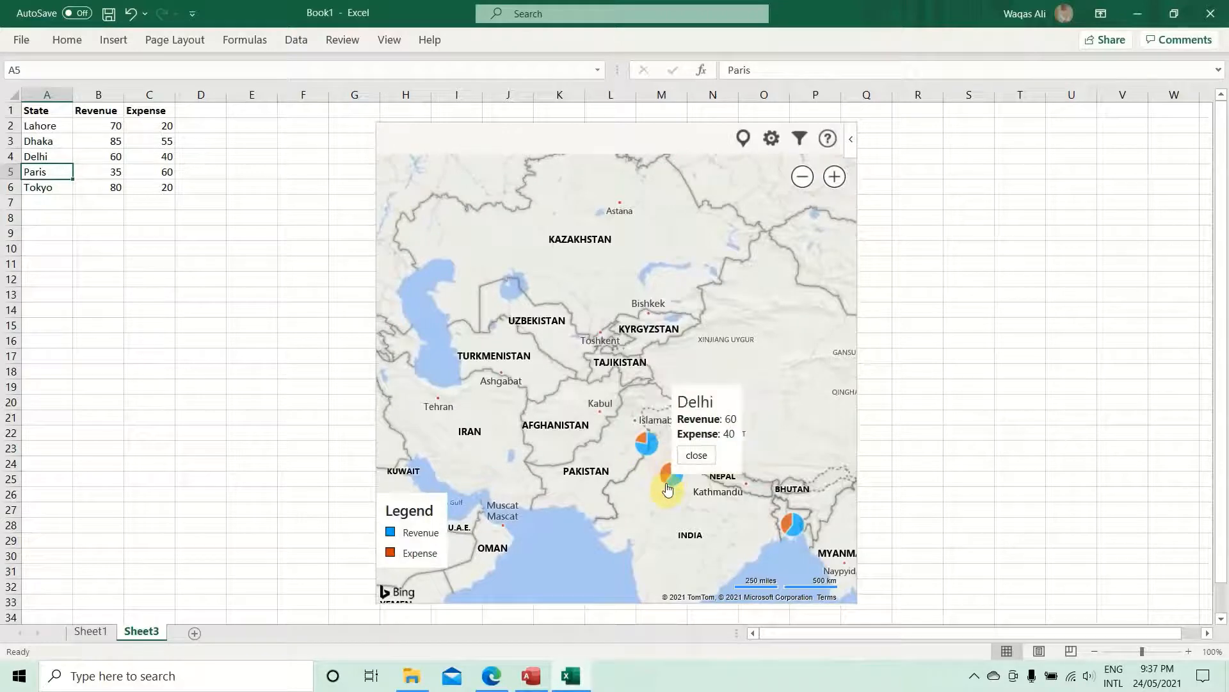
left_click(647, 443)
left_click_drag(557, 410, 817, 370)
left_click_drag(525, 369, 629, 379)
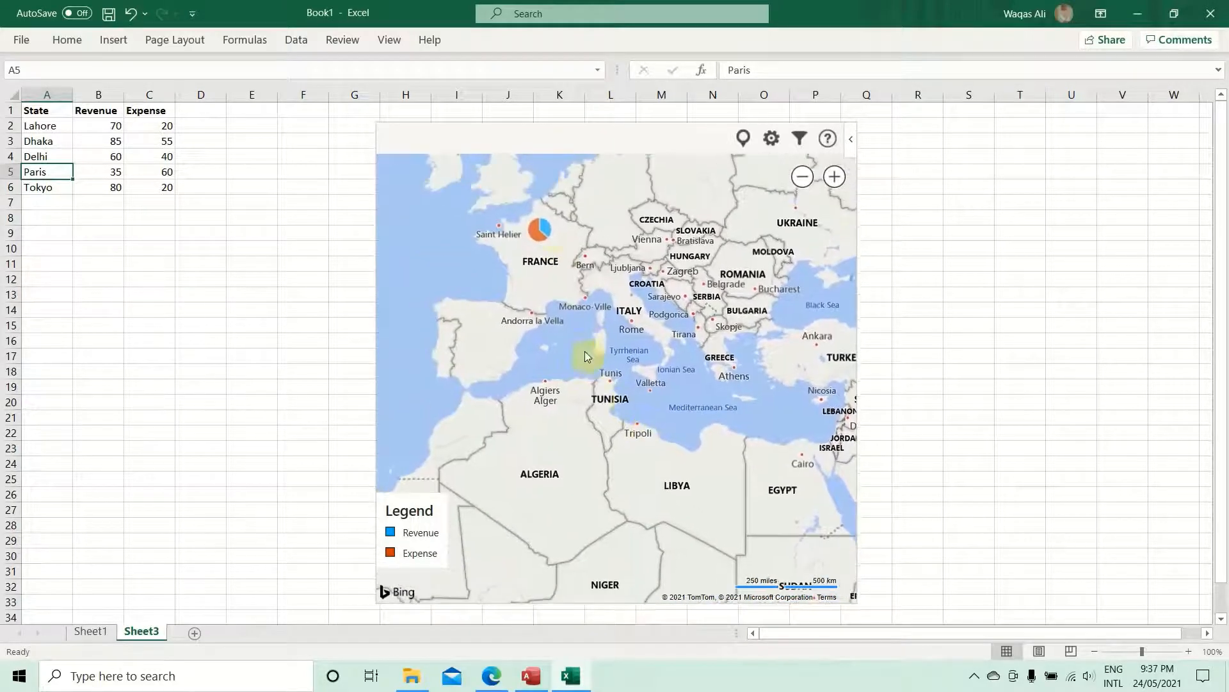
left_click(540, 229)
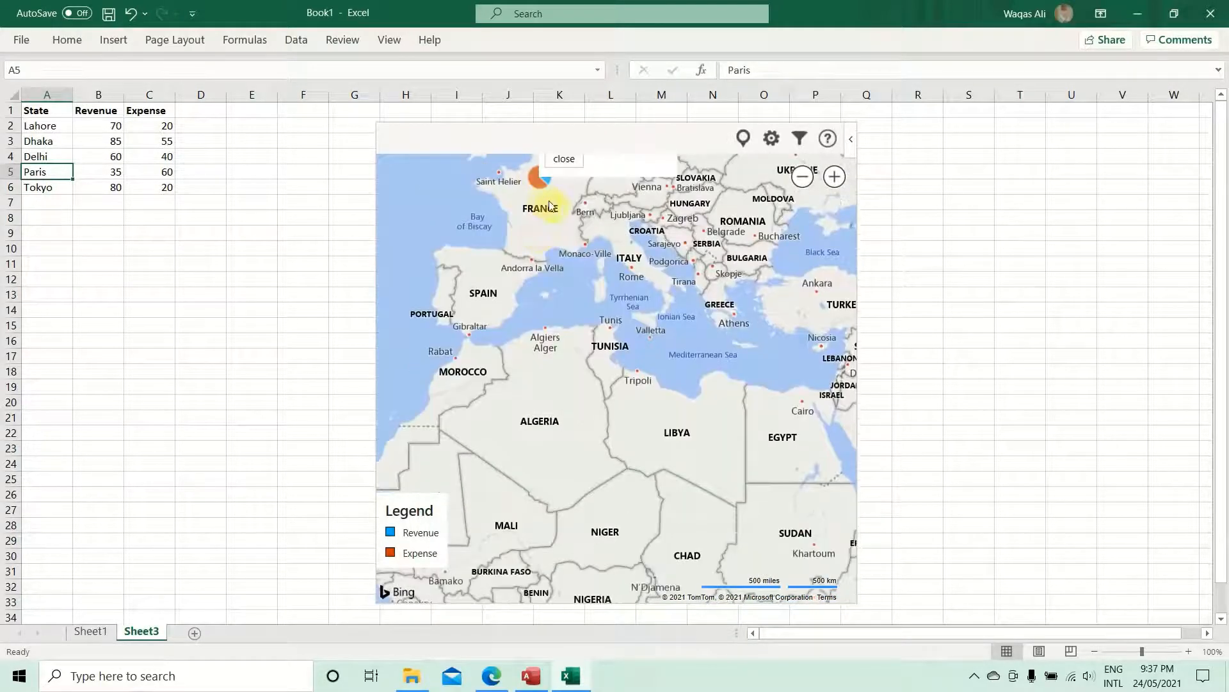
left_click(564, 159)
left_click(803, 177)
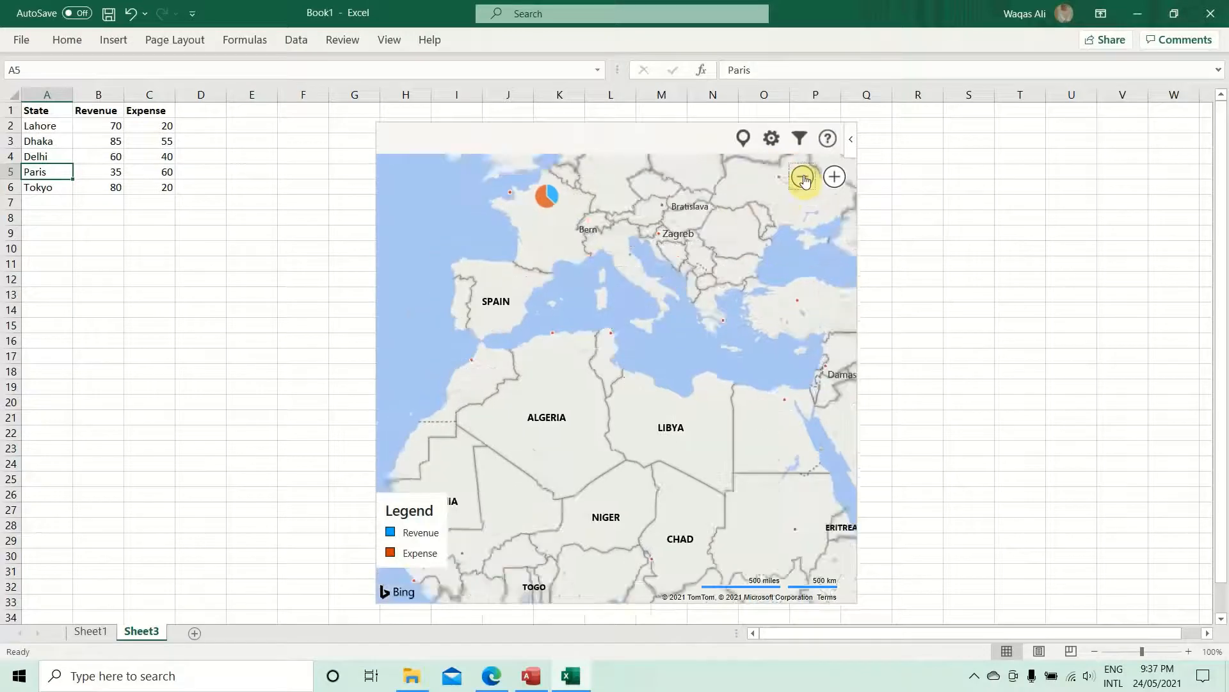
left_click(803, 177)
left_click(803, 177)
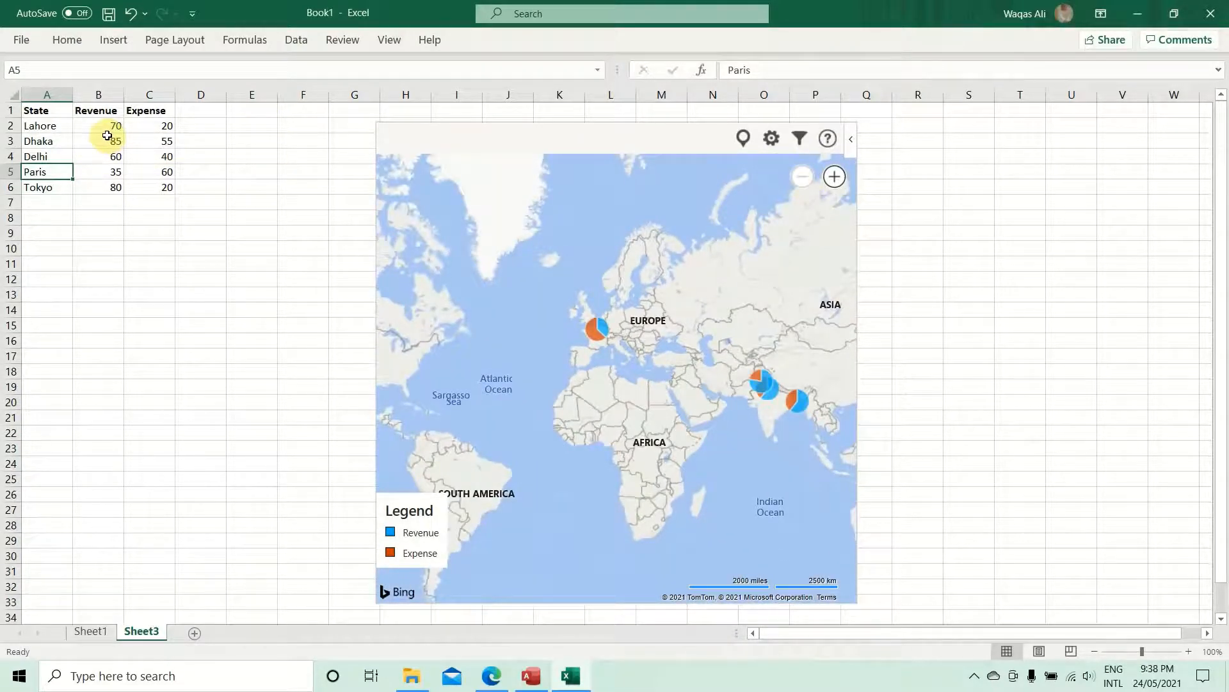
left_click_drag(713, 320, 688, 301)
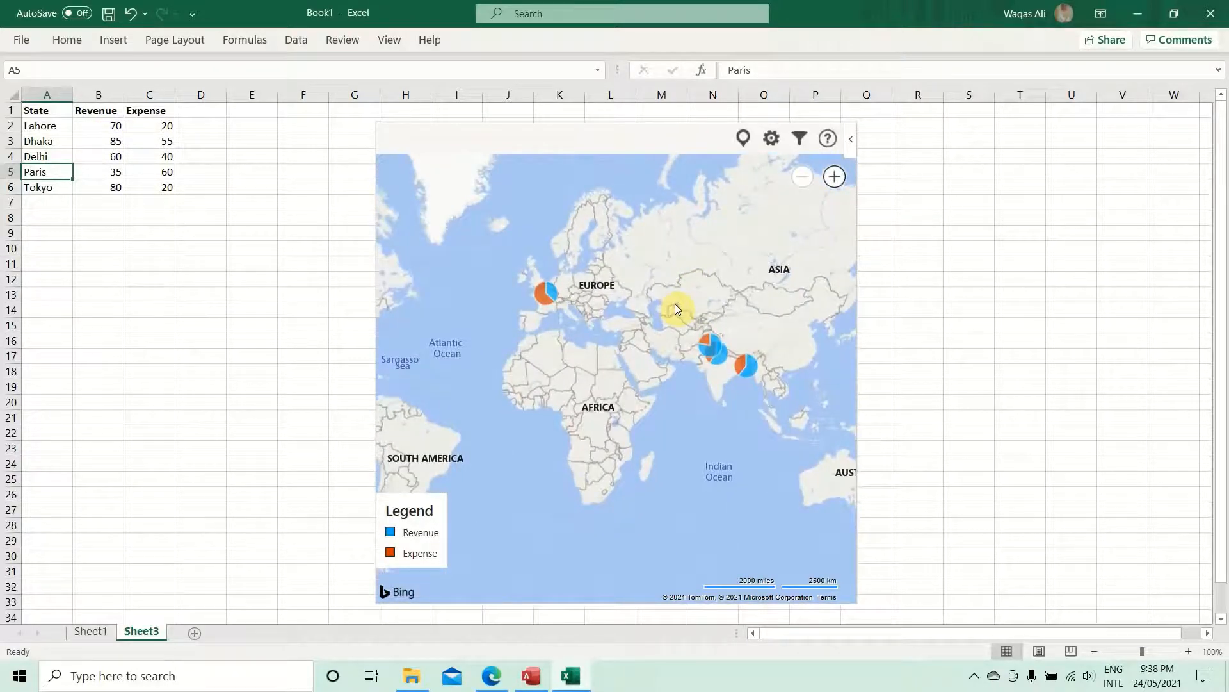
Step: In the map settings, try the Bird's Eye map type, return to Road, and display the data points as circles
left_click(772, 139)
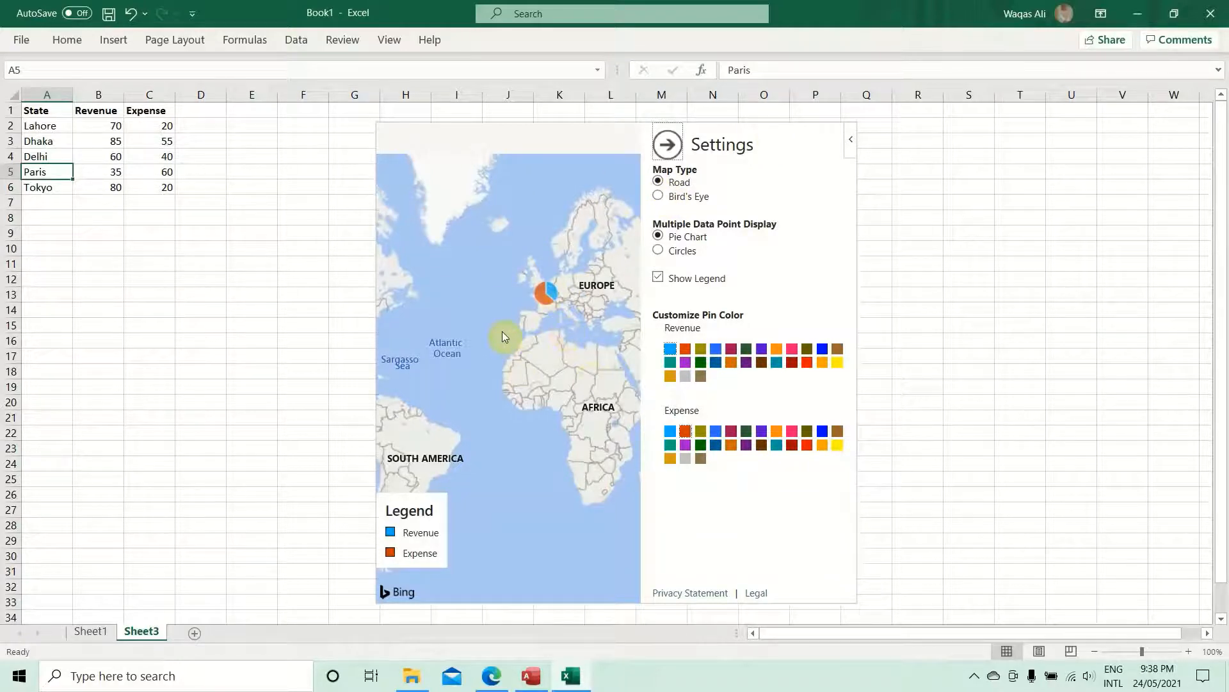
left_click(659, 197)
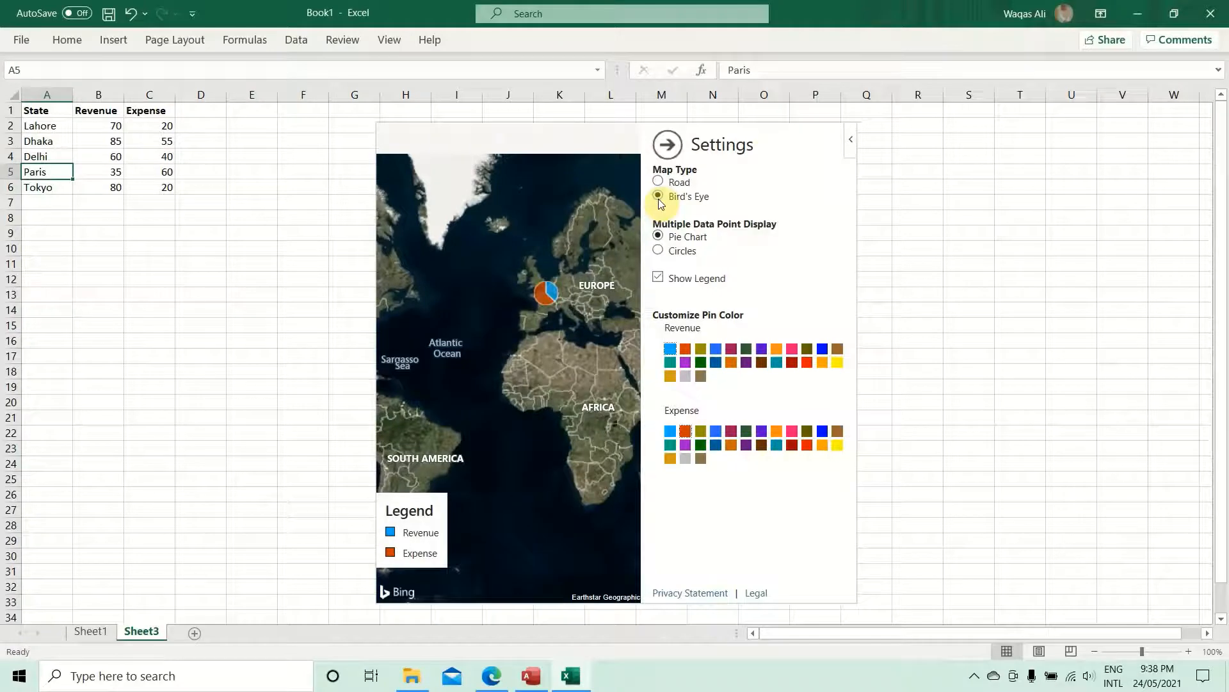
left_click(658, 181)
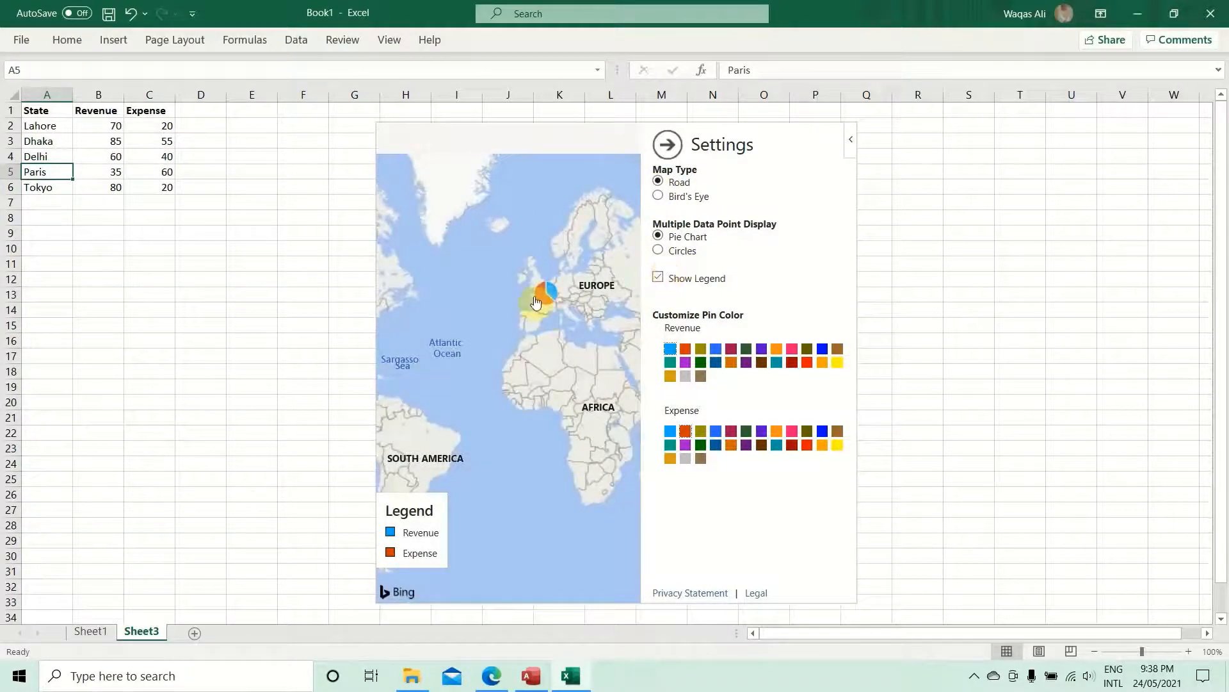
left_click(658, 250)
mouse_move(552, 373)
left_mouse_down()
mouse_move(479, 312)
mouse_move(551, 365)
left_mouse_up()
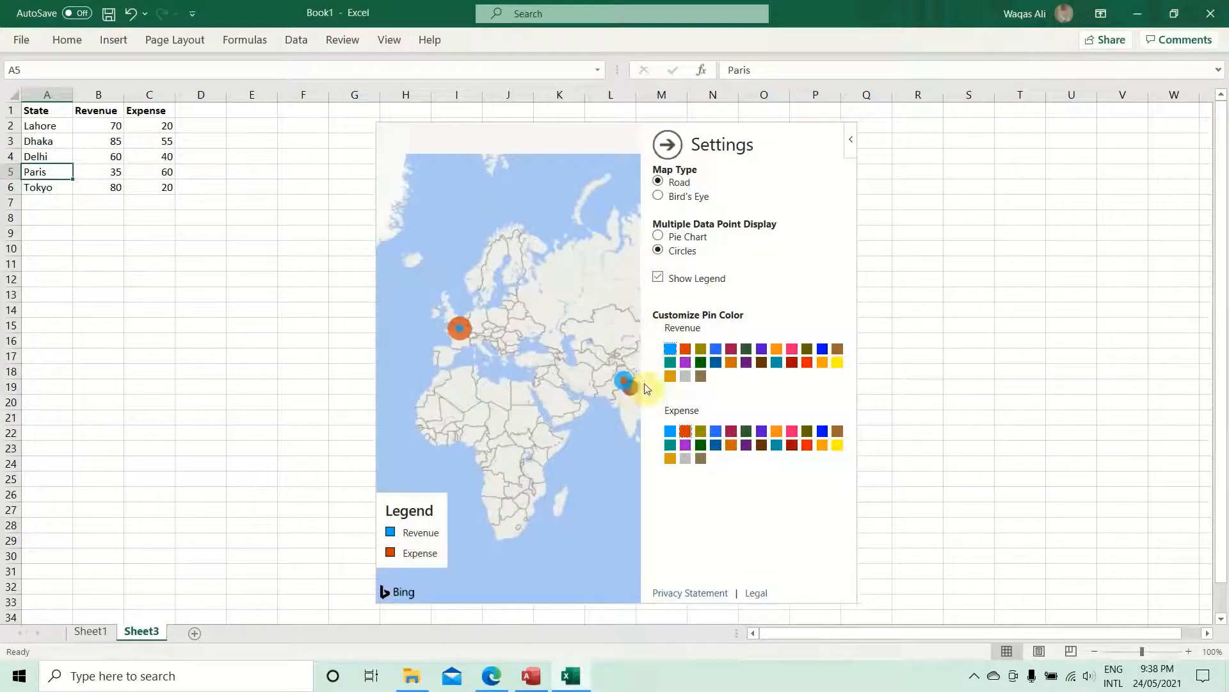
Step: Set the Revenue pin color to dark green and the Expense pin color to dark red, and close the map settings
left_click(701, 363)
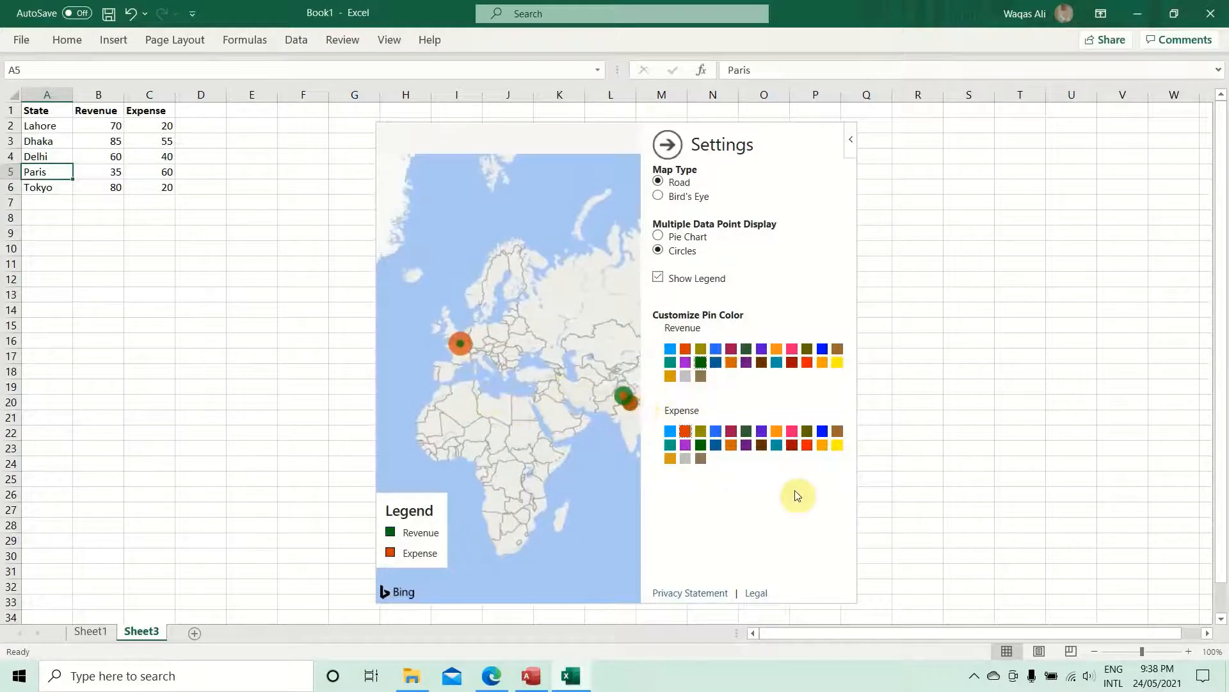
left_click(792, 445)
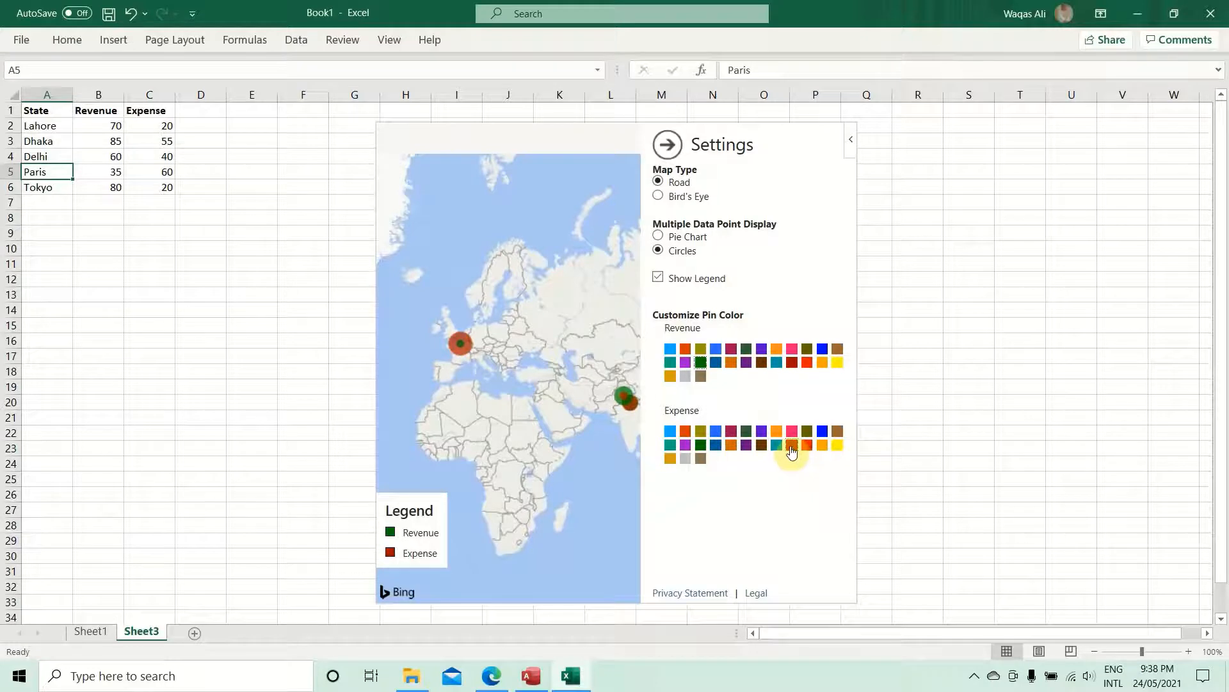
left_click_drag(574, 387, 484, 358)
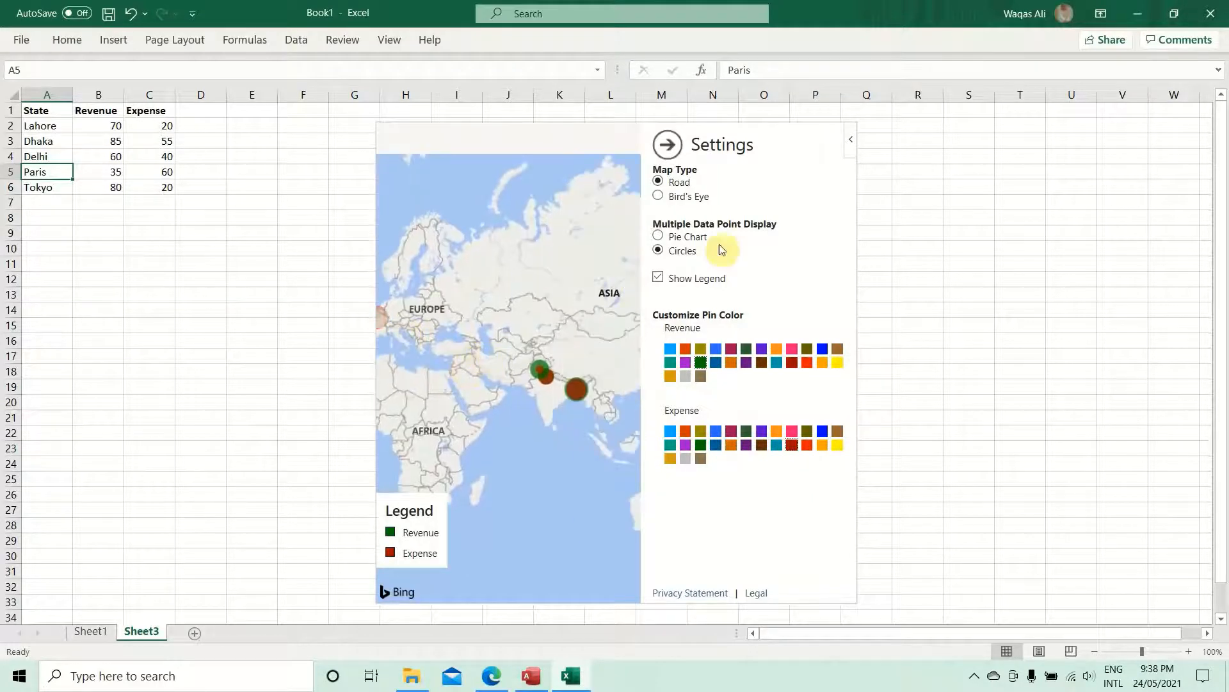
left_click(667, 145)
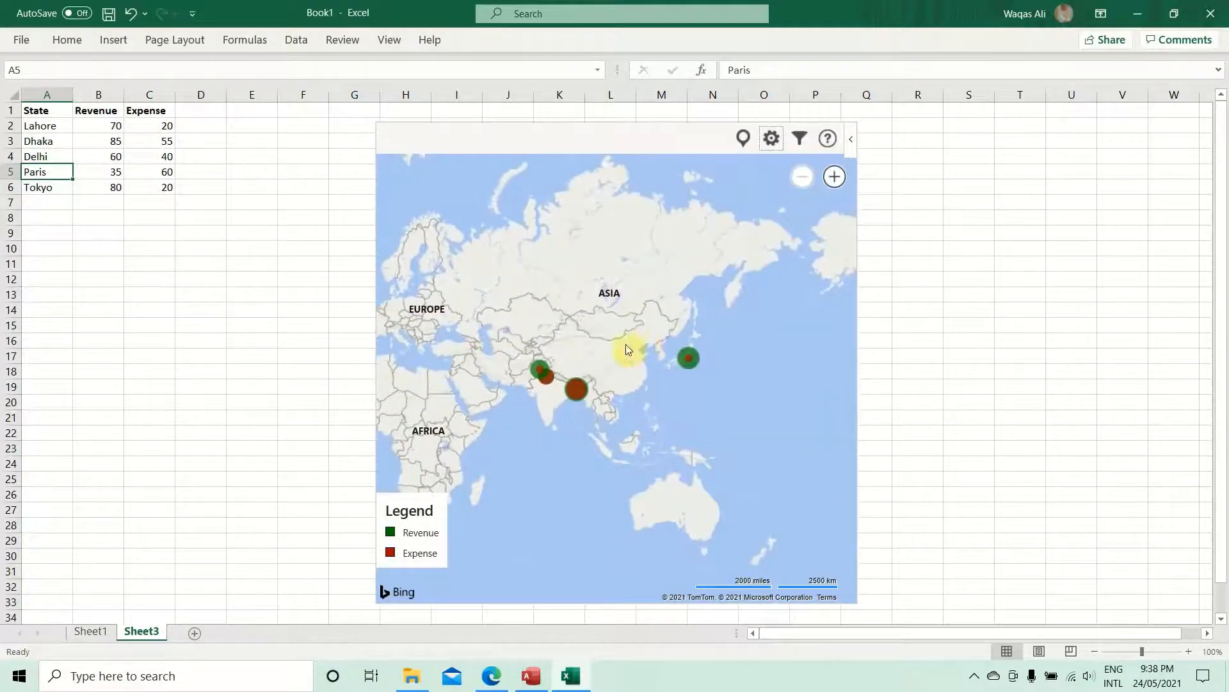
Step: Move the Bing map closer to the data table so that it starts at column E
left_click_drag(702, 341, 649, 352)
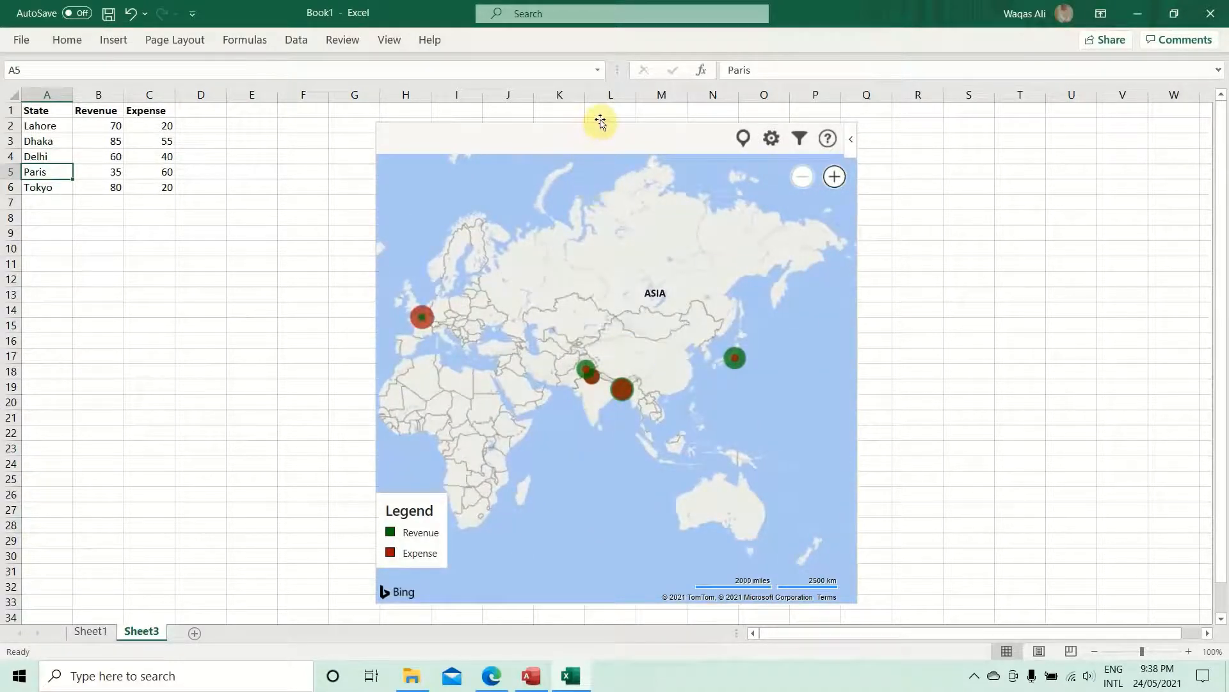
left_click_drag(601, 121, 451, 98)
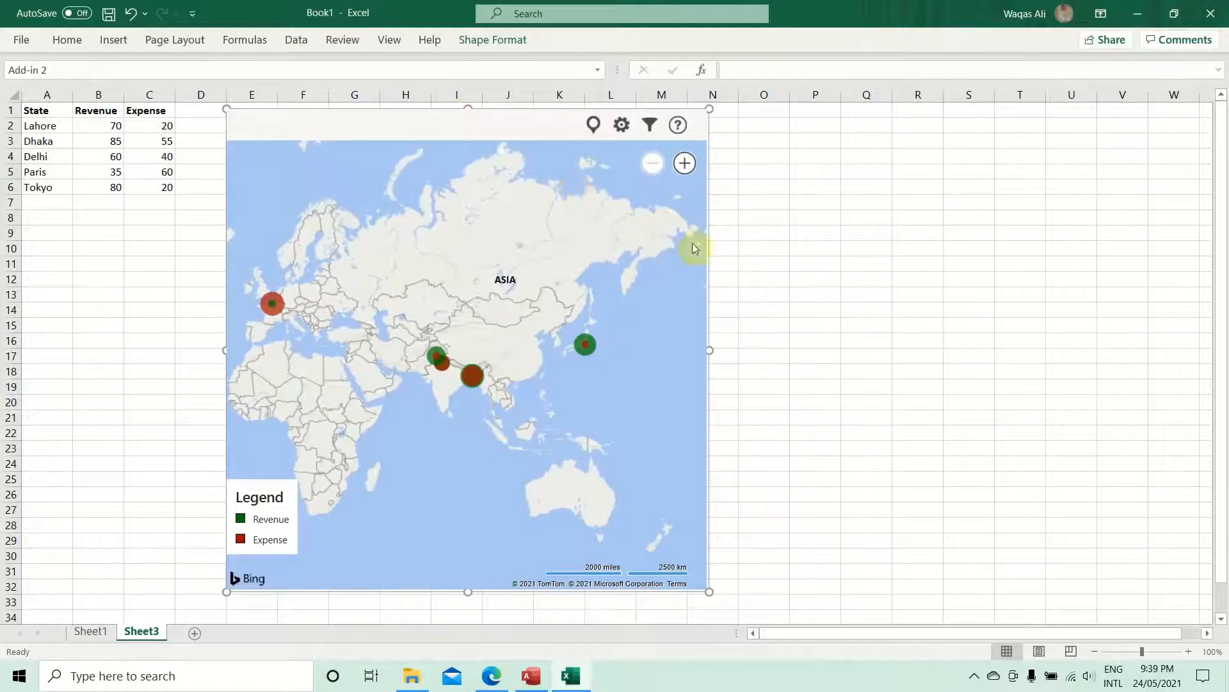
left_click(762, 279)
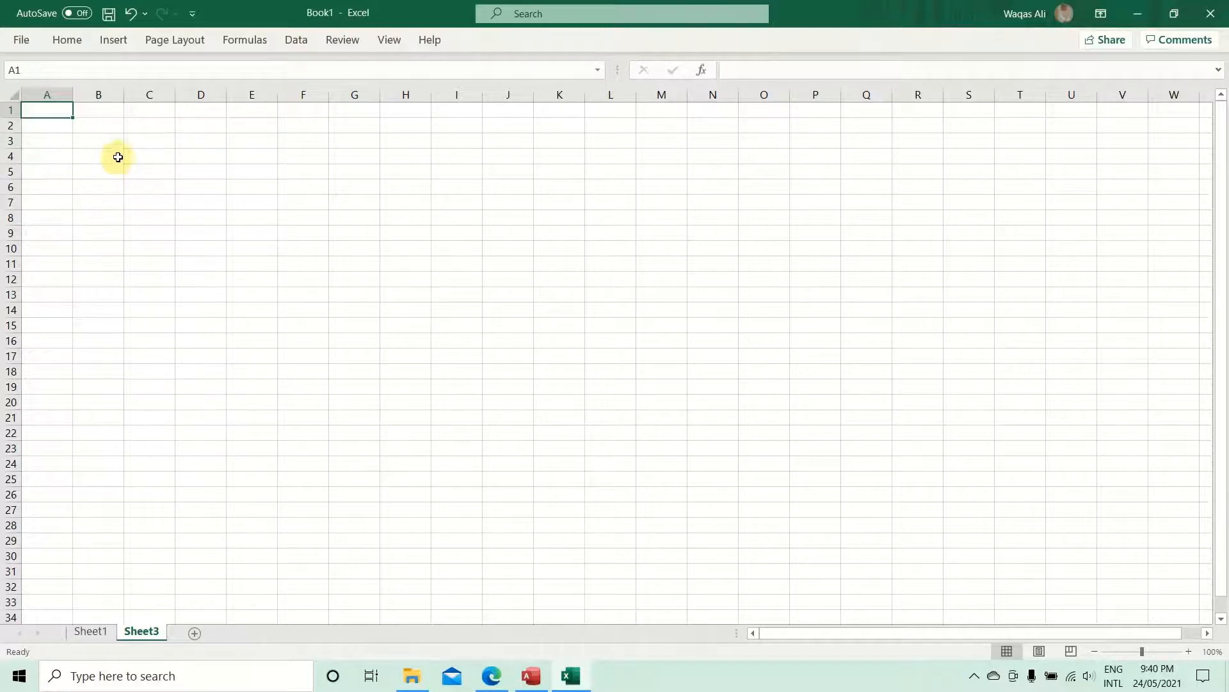
Step: Open the QR4Office add-in from the recently used add-ins on the empty sheet
left_click(128, 40)
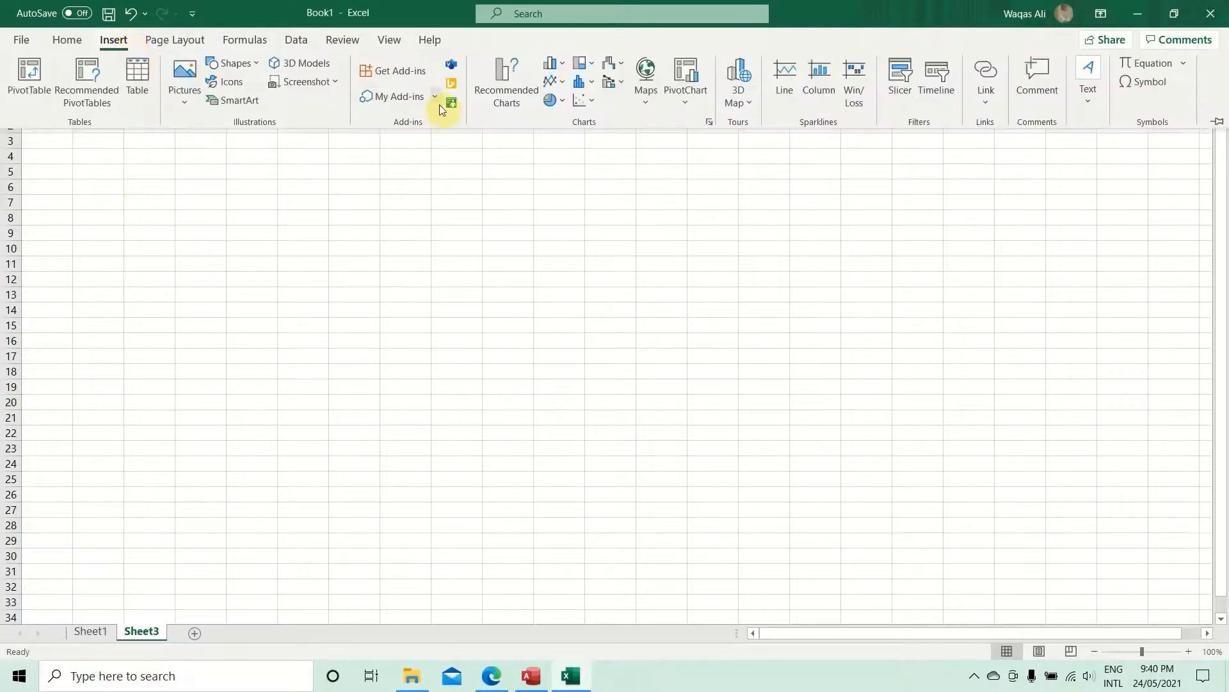
left_click(439, 104)
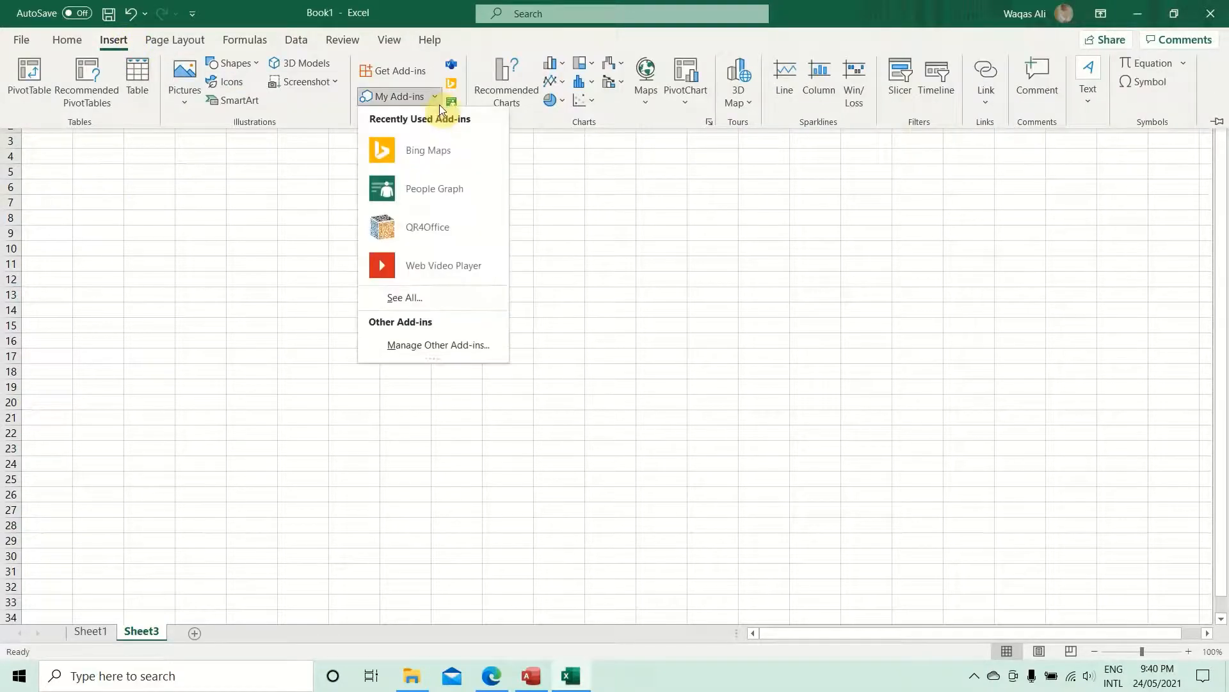
left_click(411, 233)
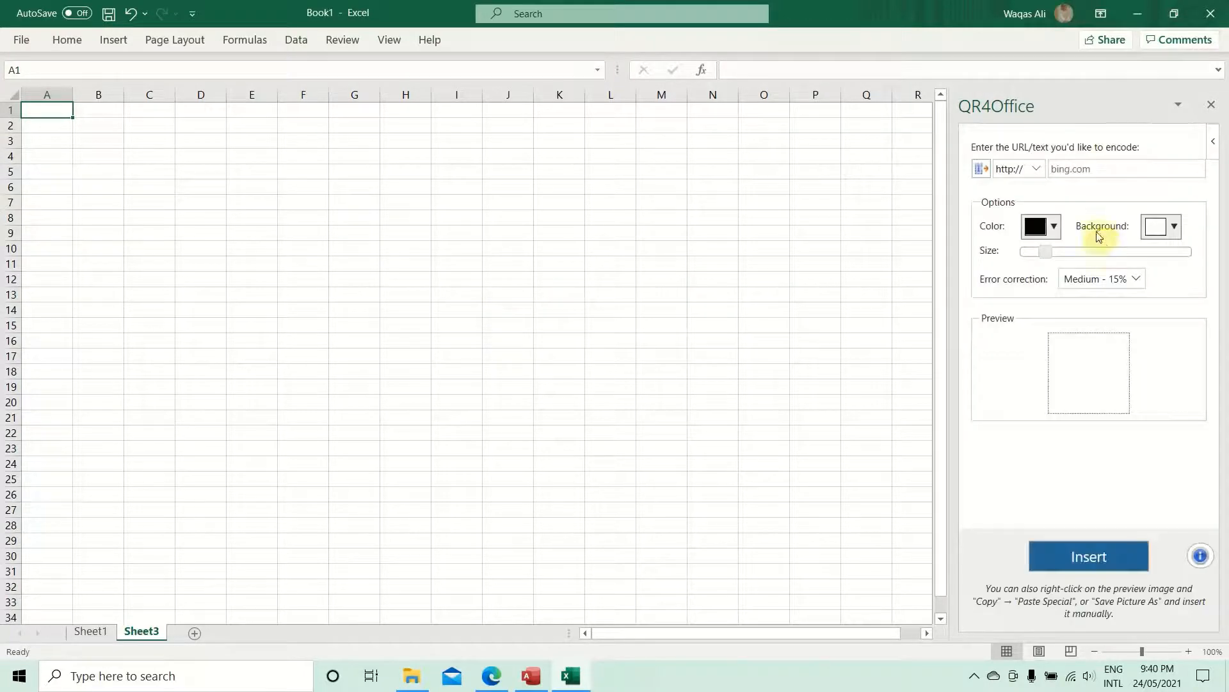
left_click(1038, 177)
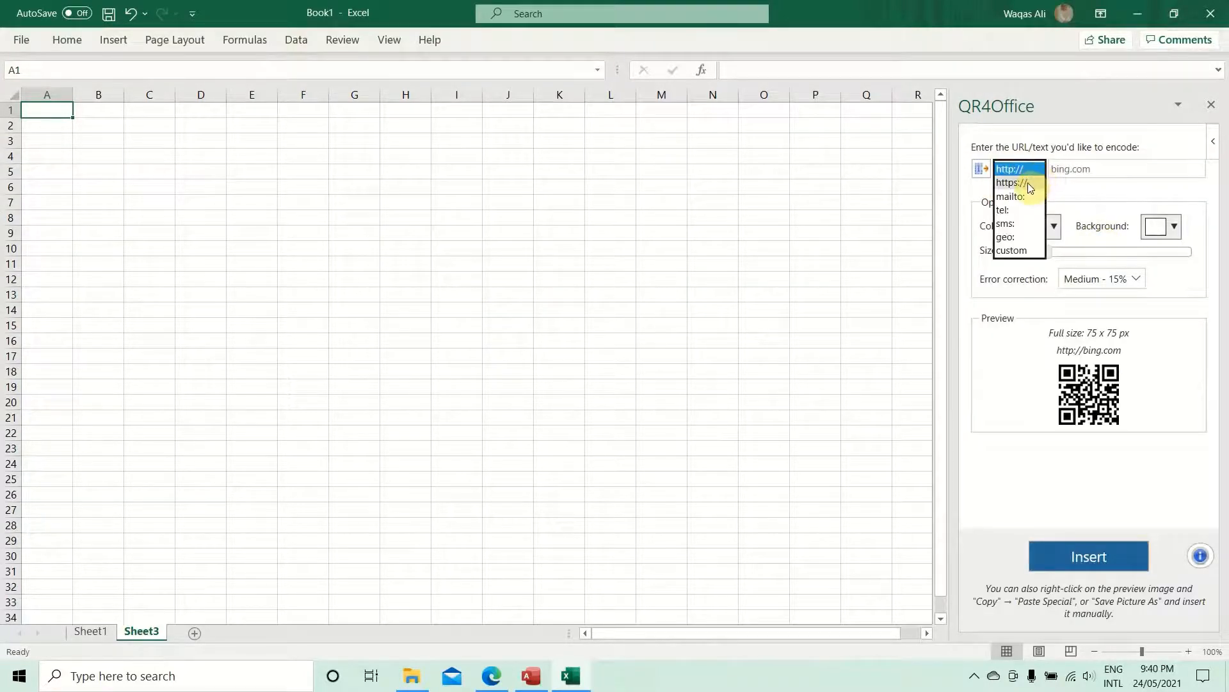
left_click(1027, 183)
left_click(1127, 169)
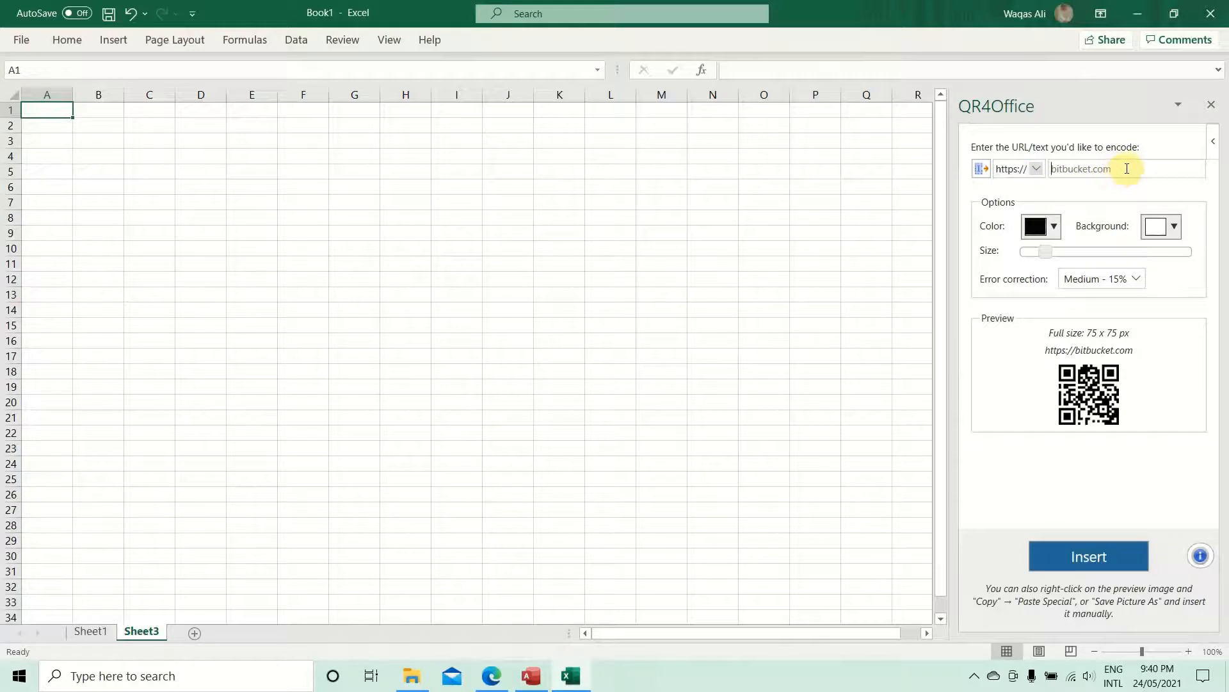
type("loop")
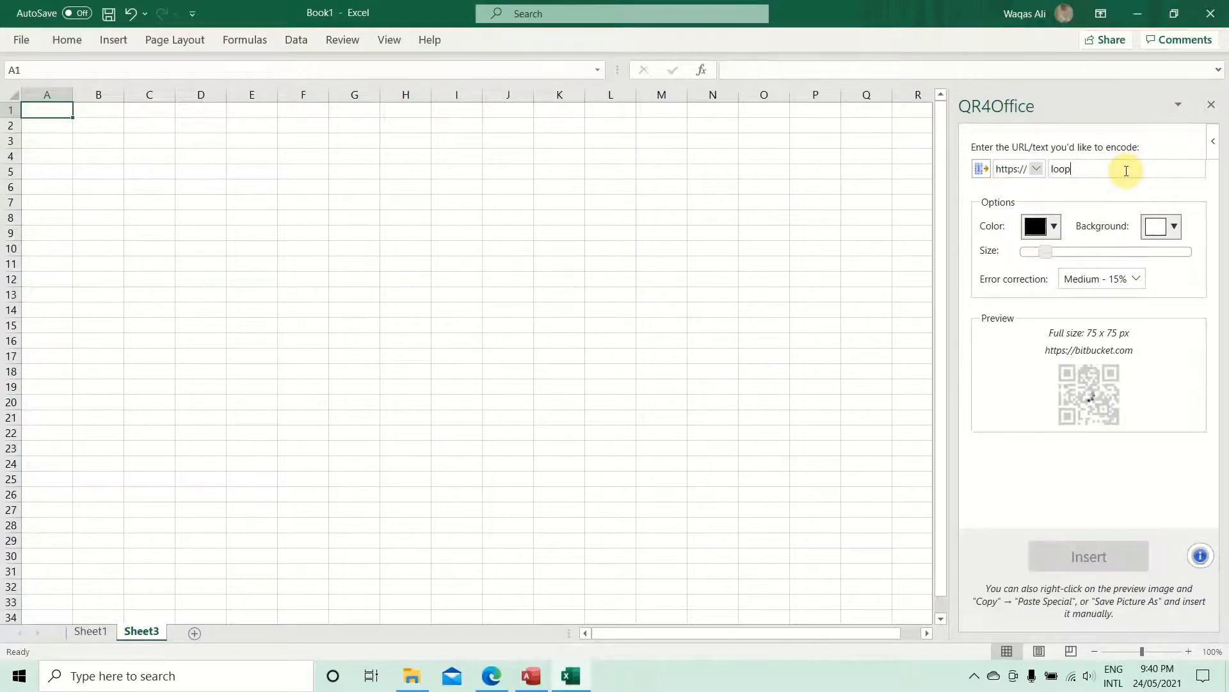
type("learnings")
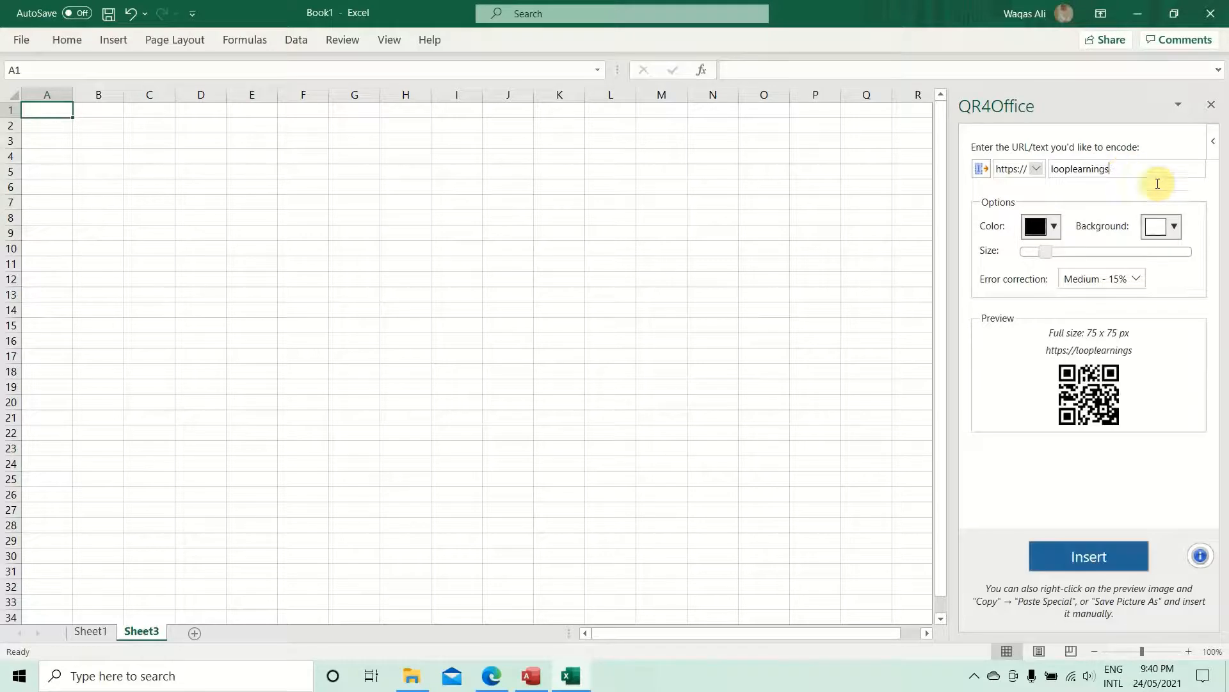
Step: Make the QR code blue at 150 x 150 px and insert it into the sheet
left_click(1053, 228)
left_click(1146, 280)
left_click_drag(1046, 252, 1082, 252)
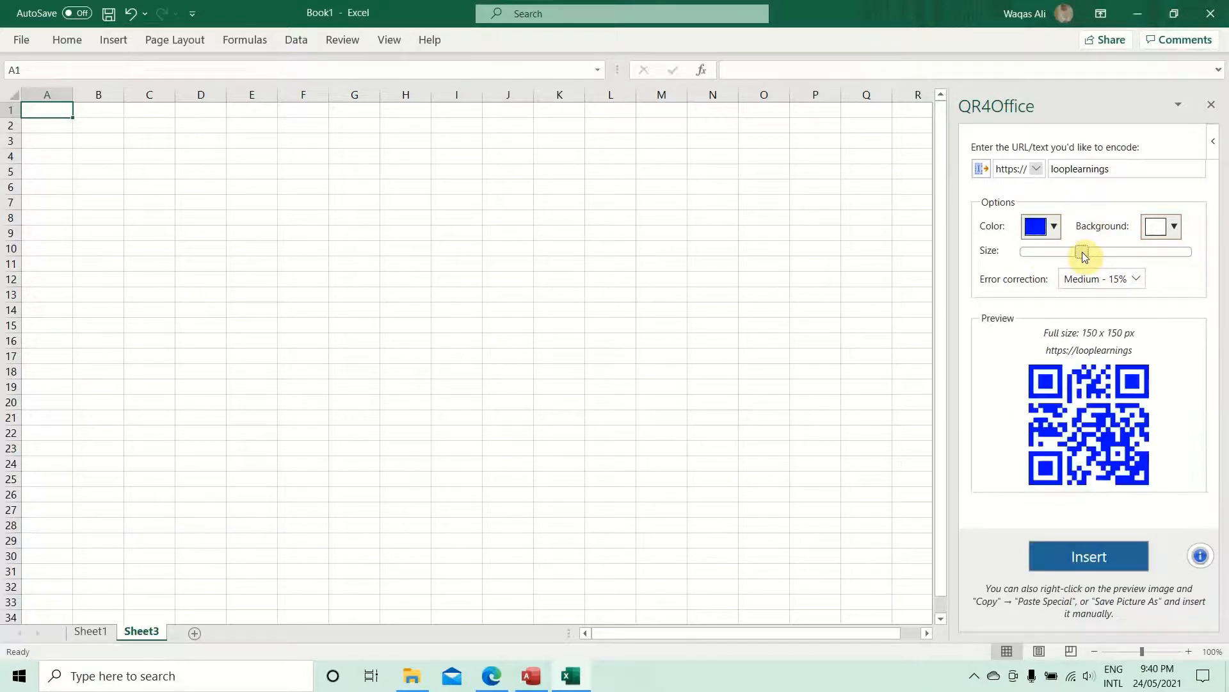
left_click(1105, 558)
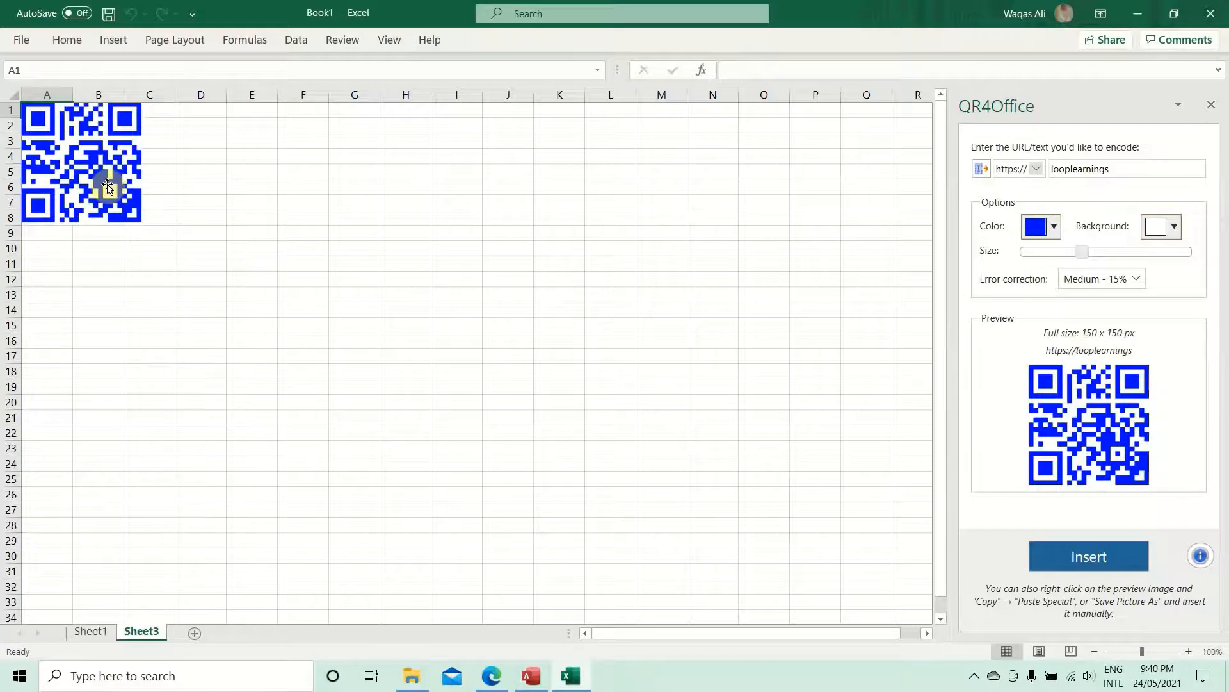
Step: Move the inserted QR code so its upper-left corner sits at cell B3, and deselect it
left_click(64, 173)
left_click_drag(72, 168, 125, 199)
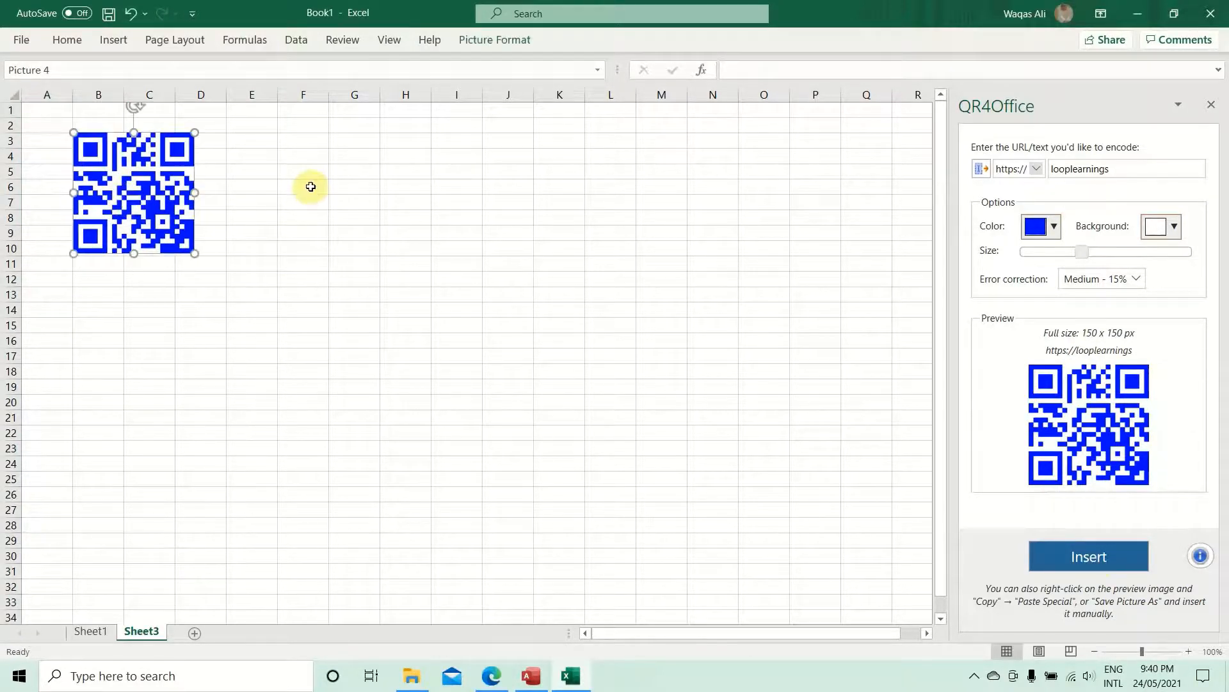
left_click(403, 186)
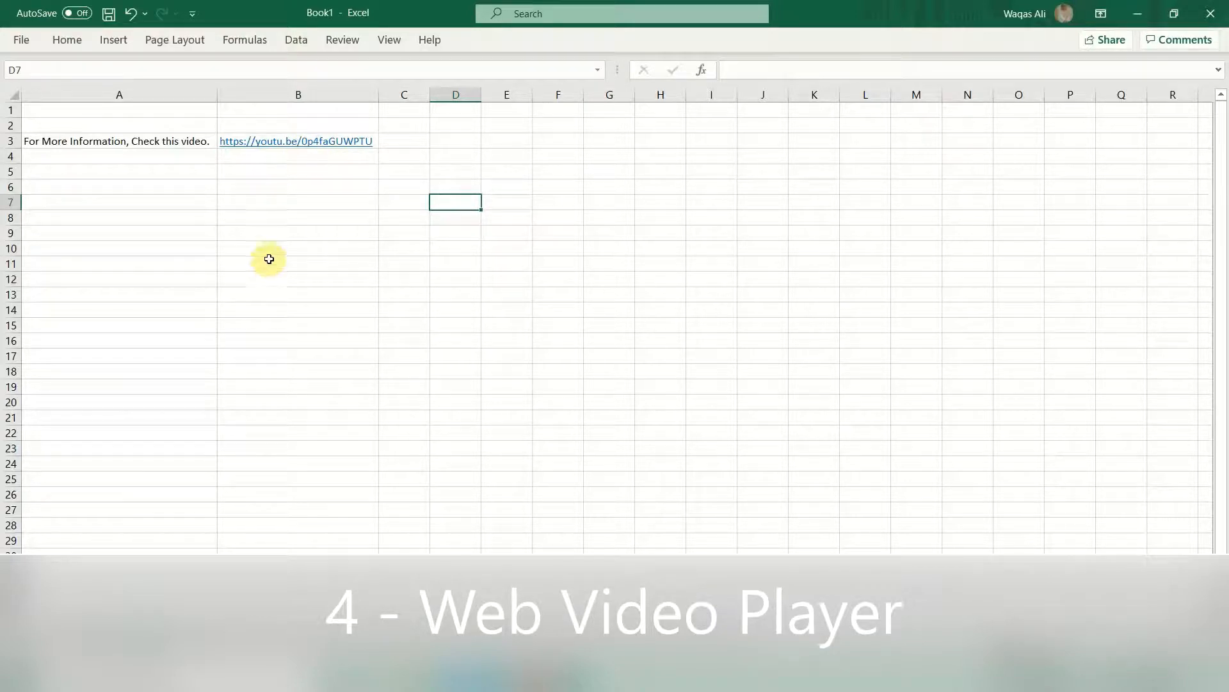
Step: Insert the Web Video Player add-in into the sheet with the video link
left_click(117, 44)
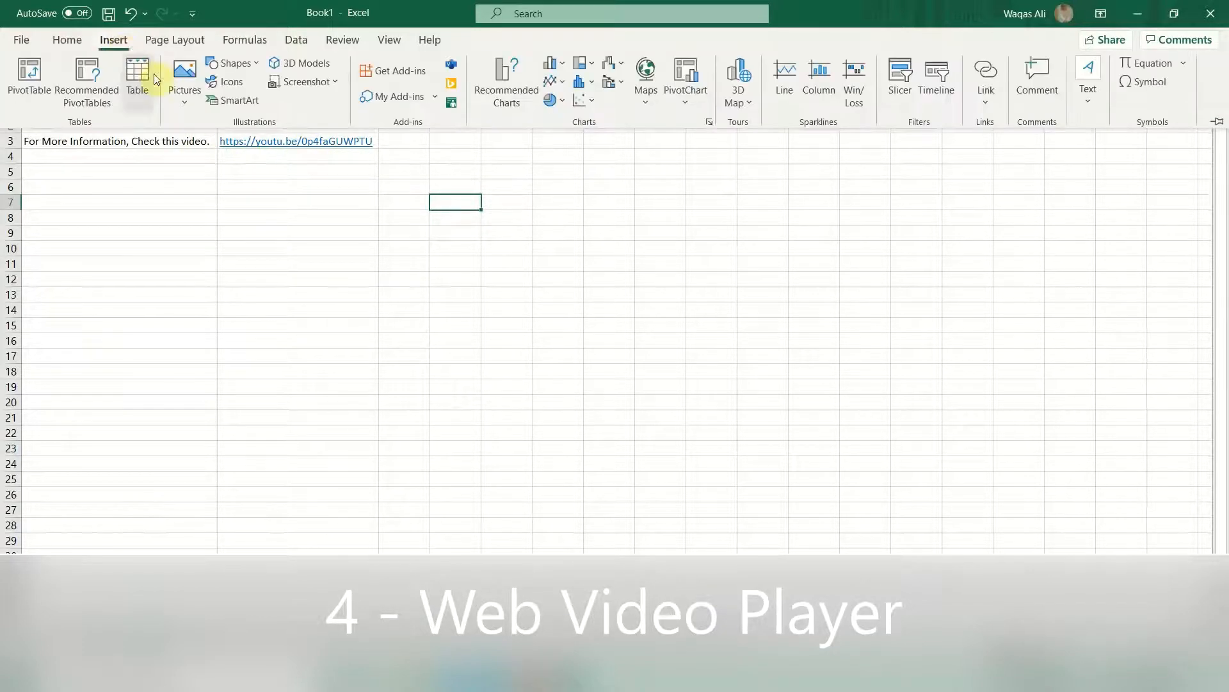
left_click(436, 101)
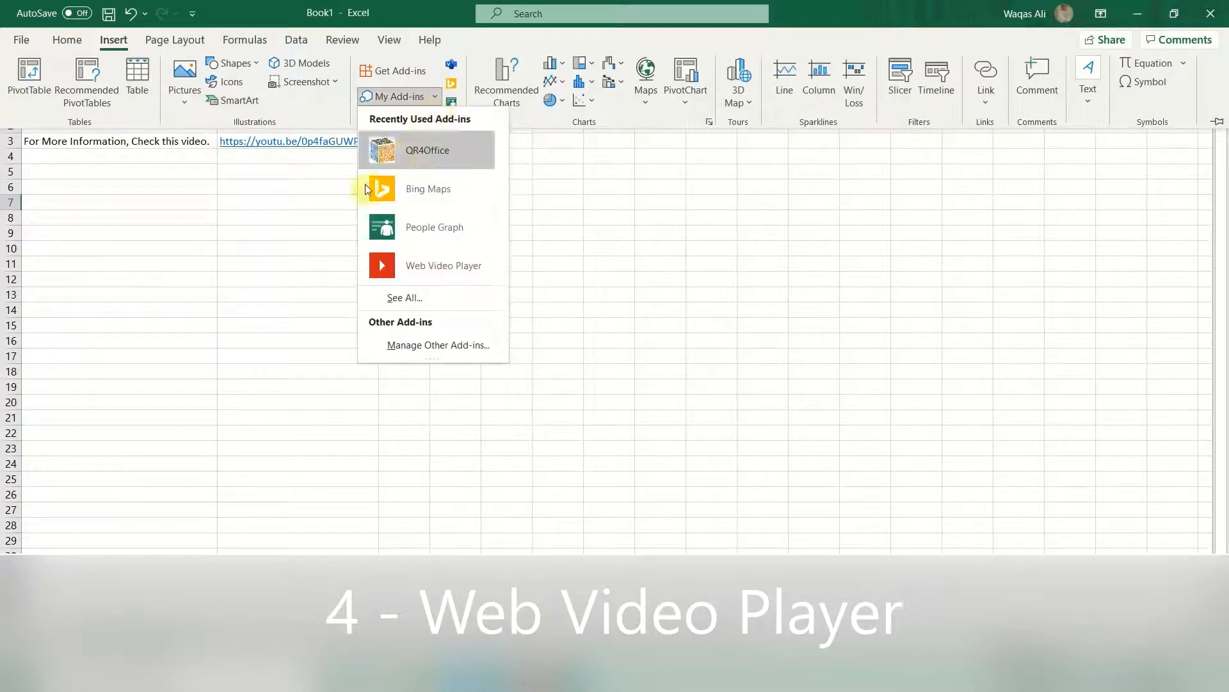
left_click(417, 268)
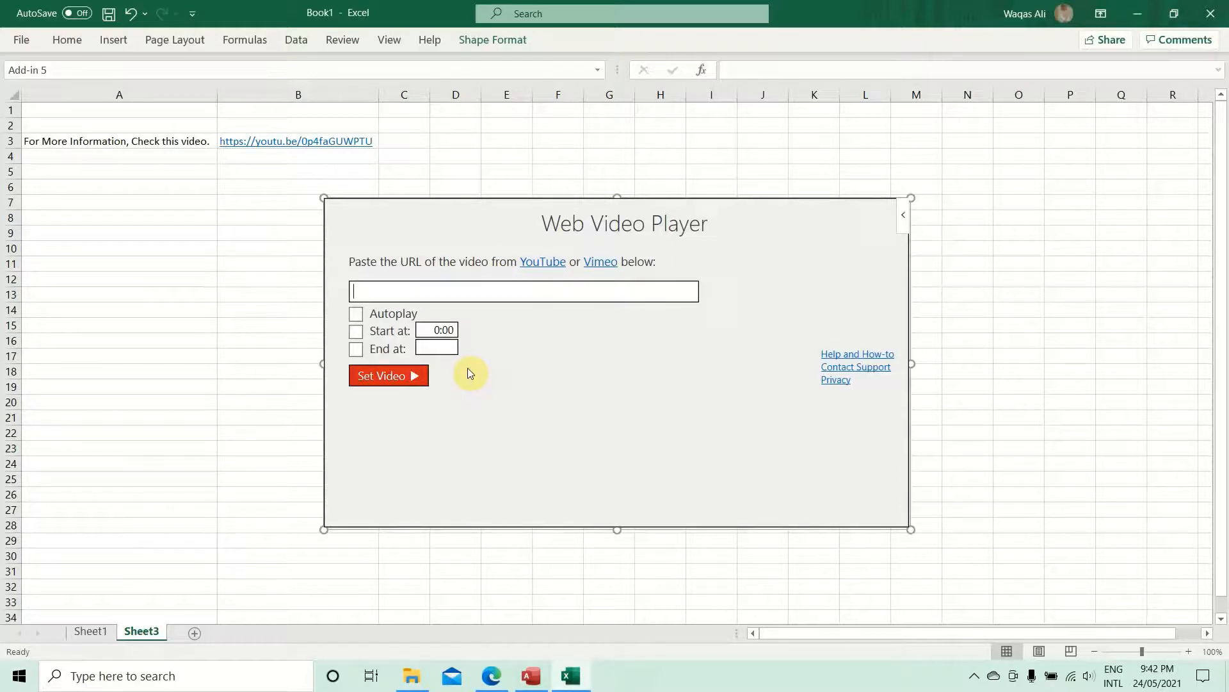
Step: Copy the YouTube link from cell B3 into the Web Video Player's URL and set it as the video
left_click(372, 134)
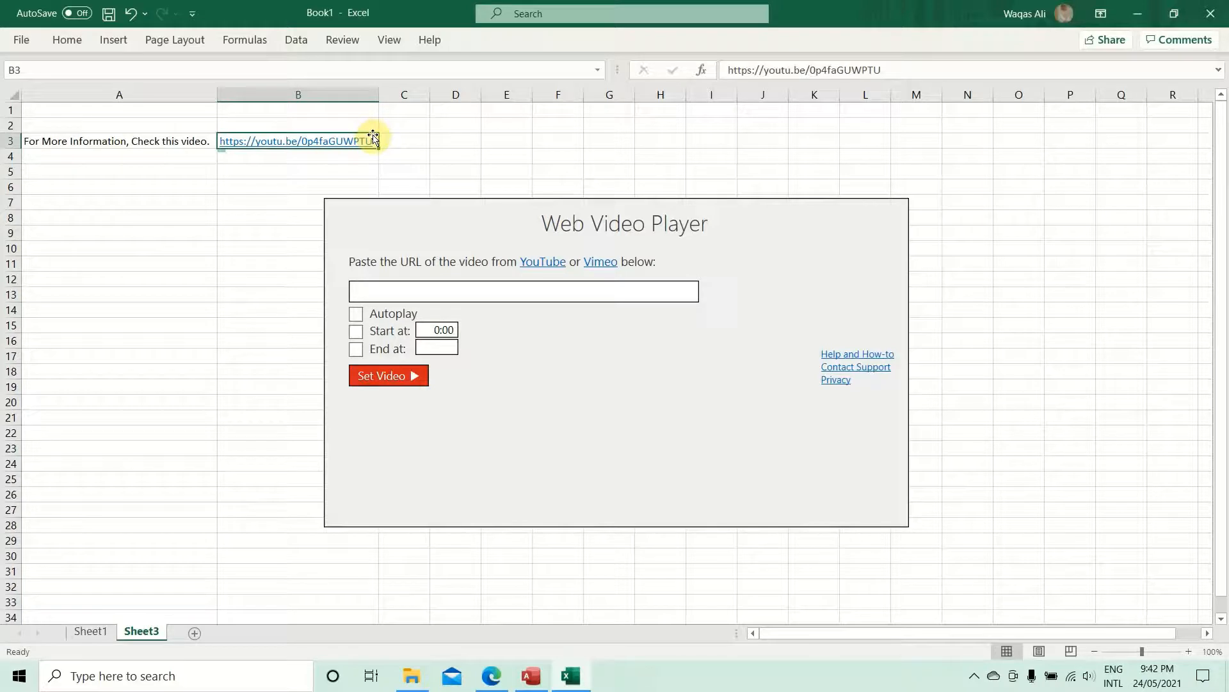
key("ctrl+c")
left_click(444, 286)
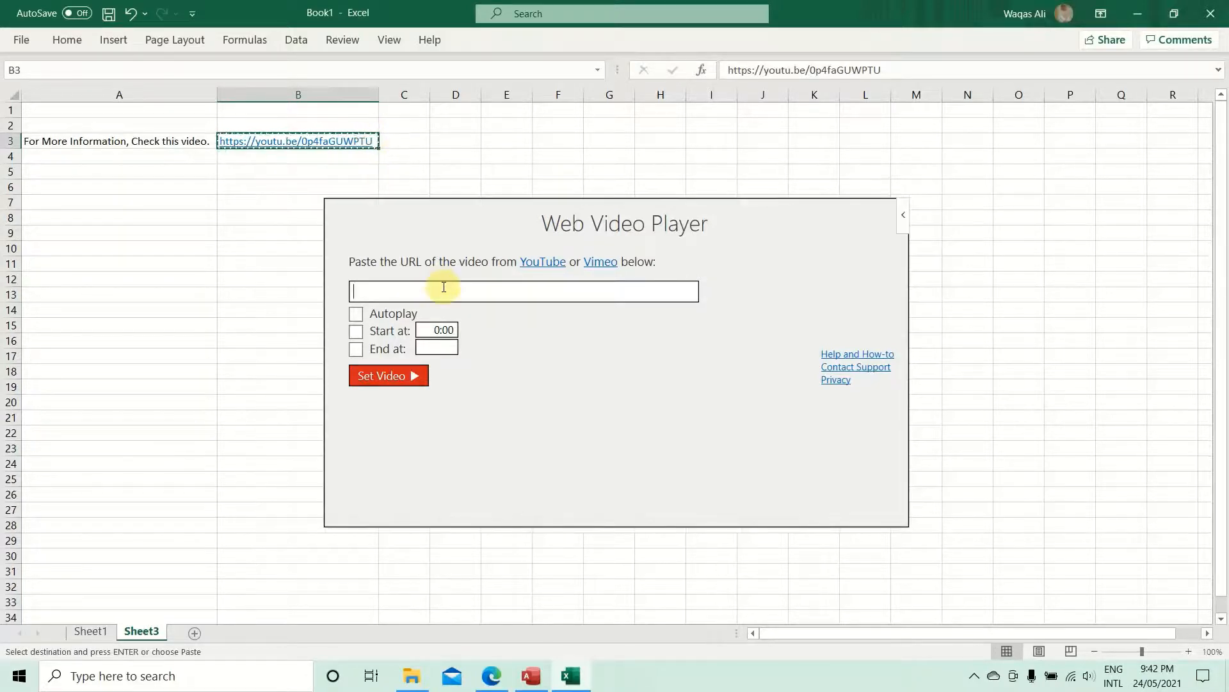
key("ctrl+v")
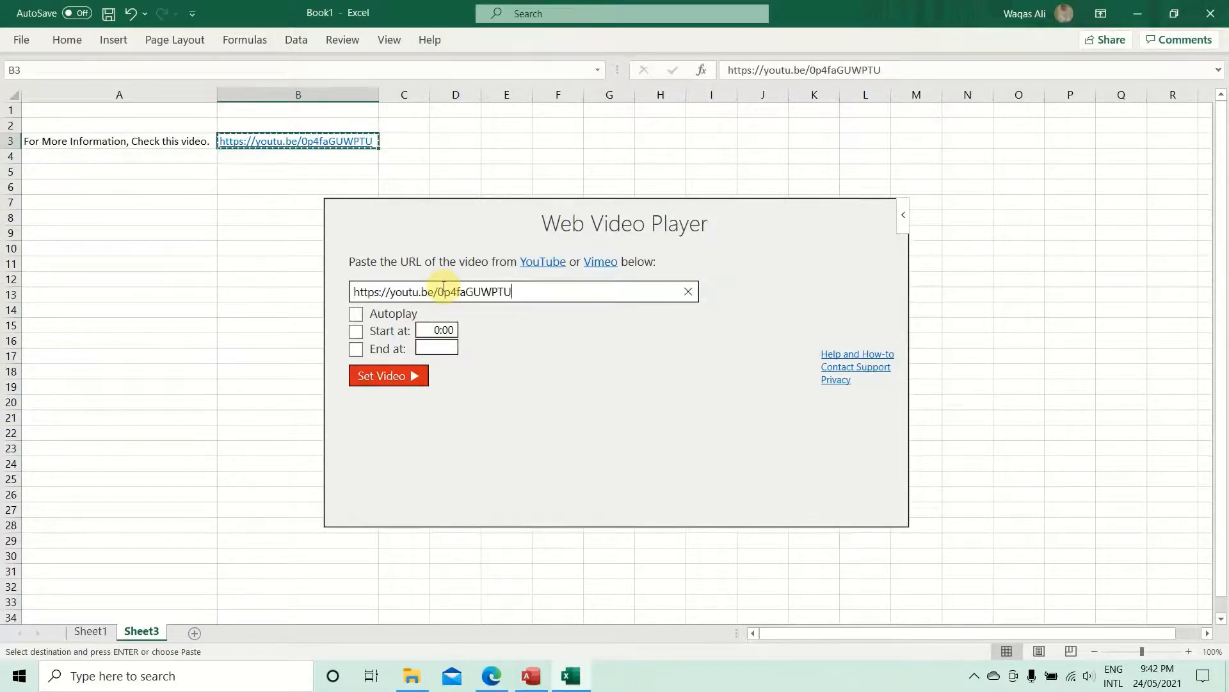
left_click(395, 376)
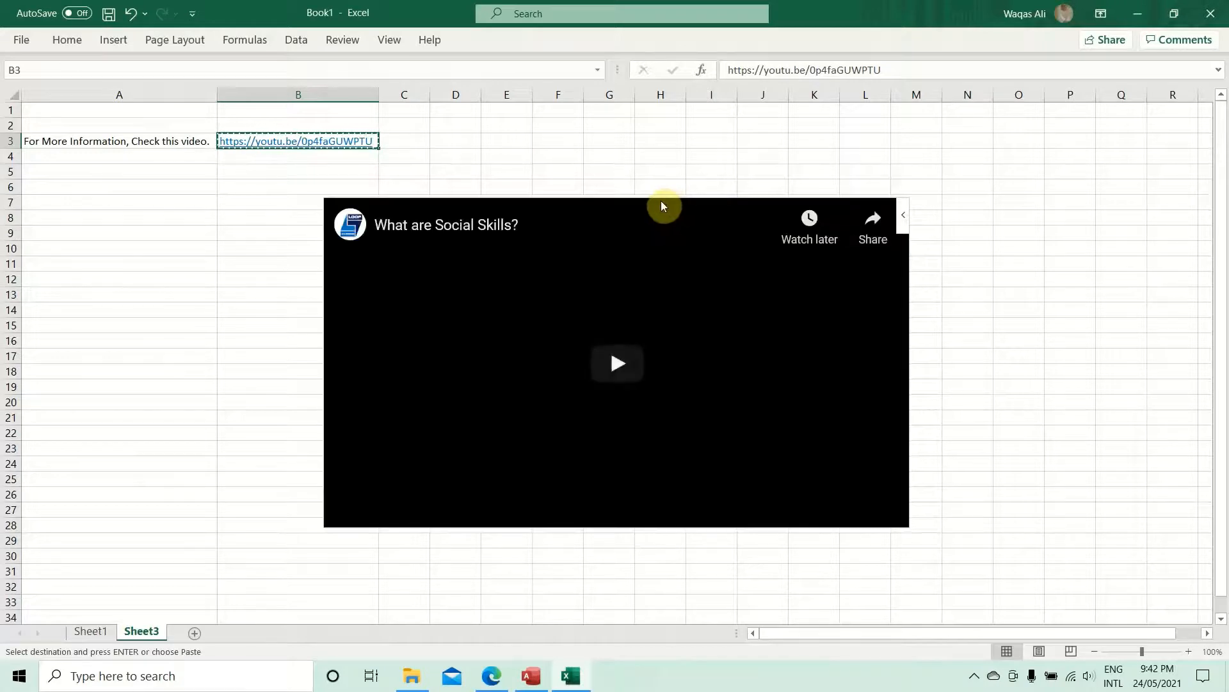
Step: Move the embedded video player beside the link so its upper-left corner sits at cell C3, and play the video
left_click_drag(659, 196, 710, 132)
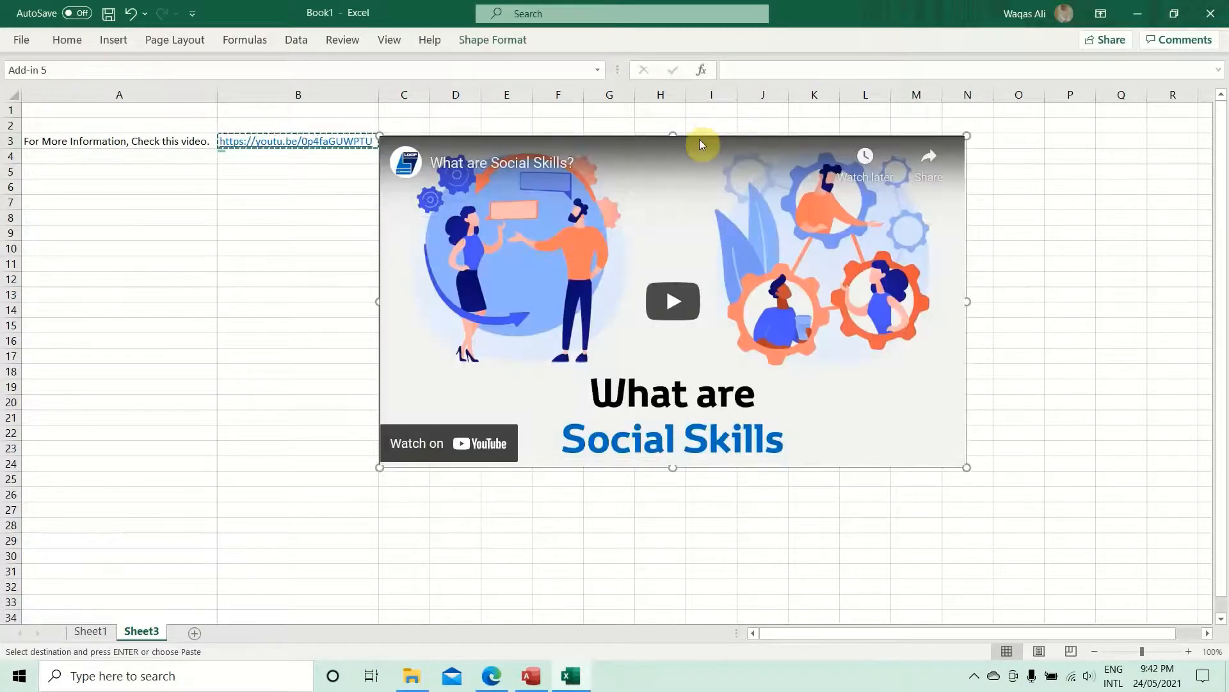
left_click(319, 191)
double_click(310, 187)
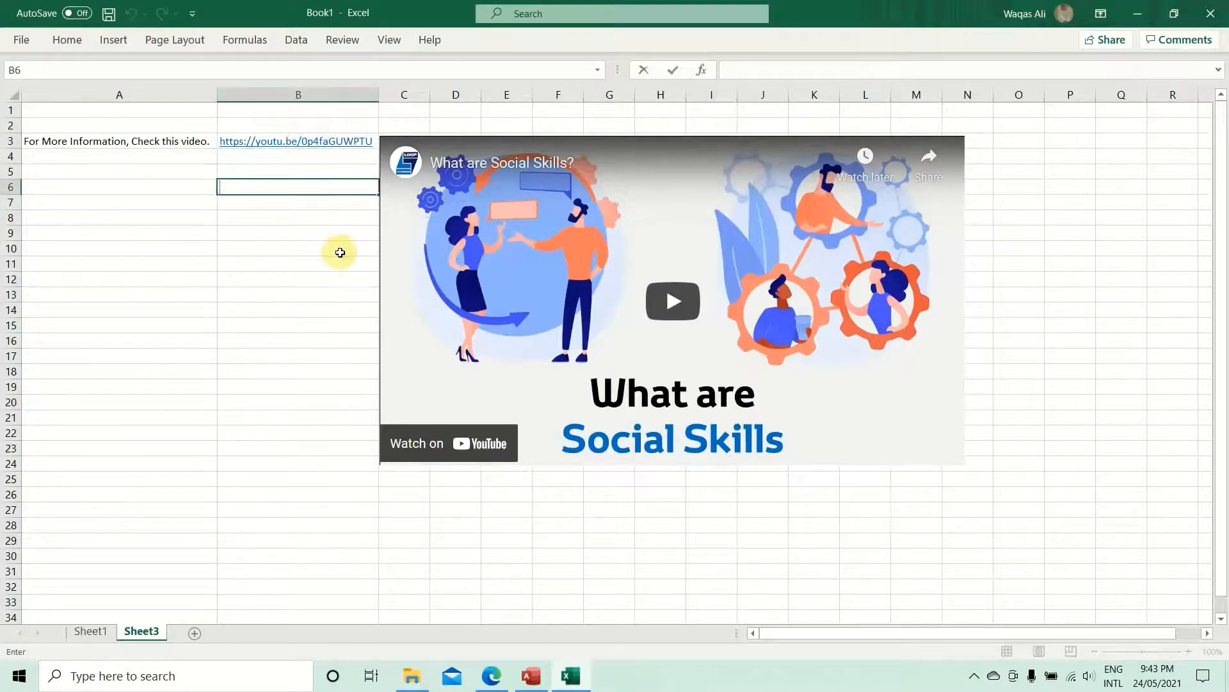
left_click(340, 252)
left_click(669, 301)
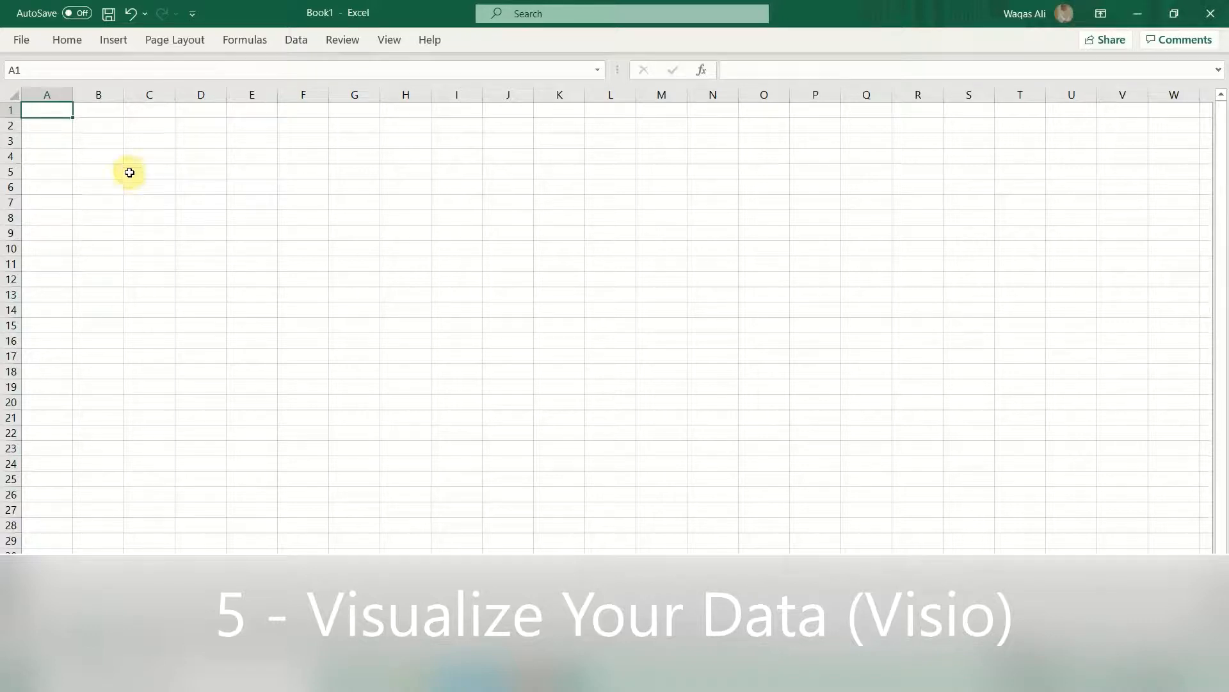
Step: Insert the Visio Data Visualizer add-in into the empty sheet and continue without signing in
left_click(114, 42)
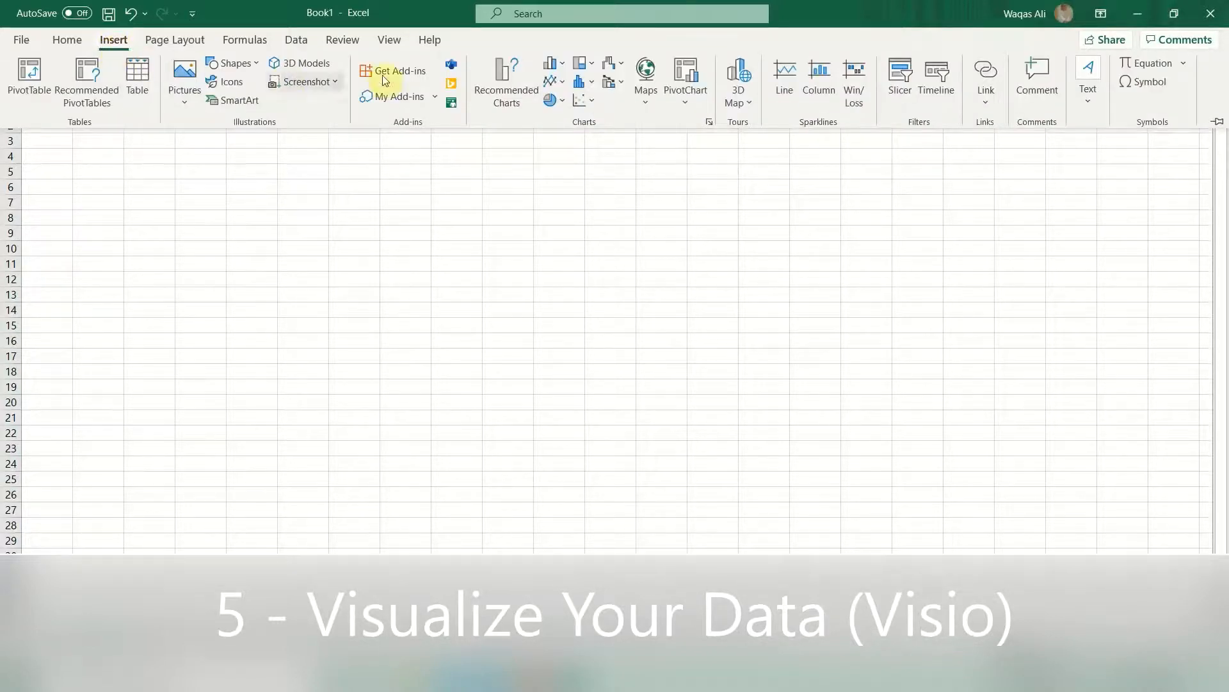
left_click(452, 65)
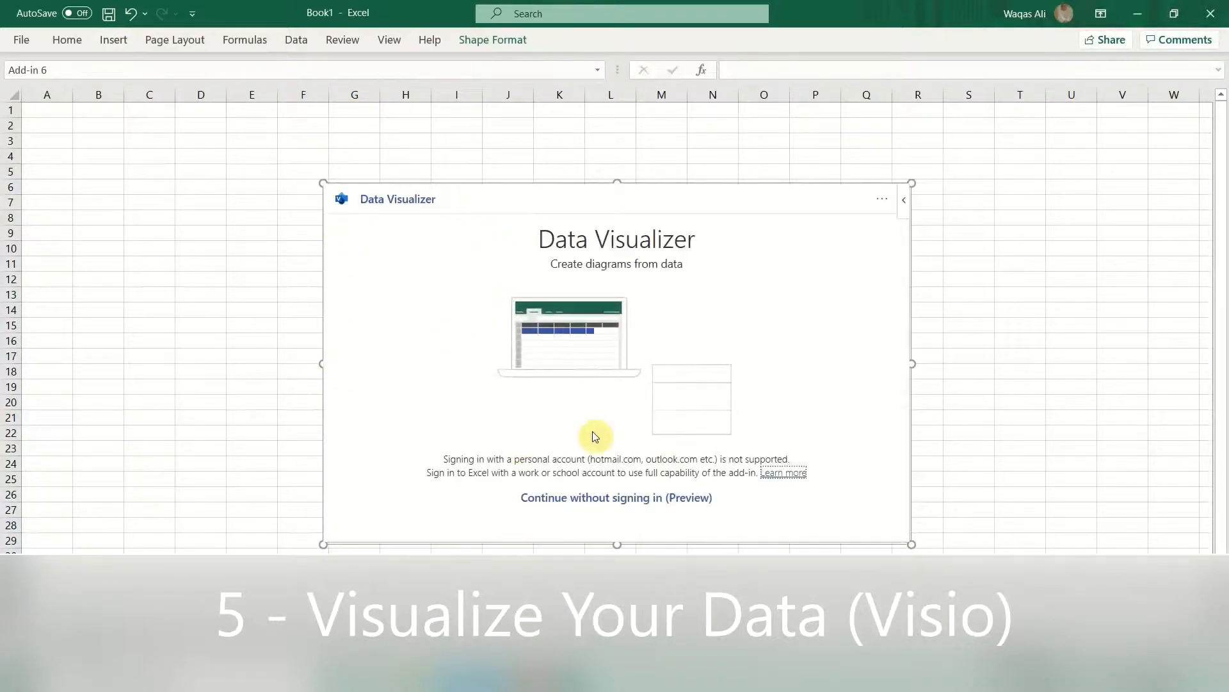
left_click(601, 499)
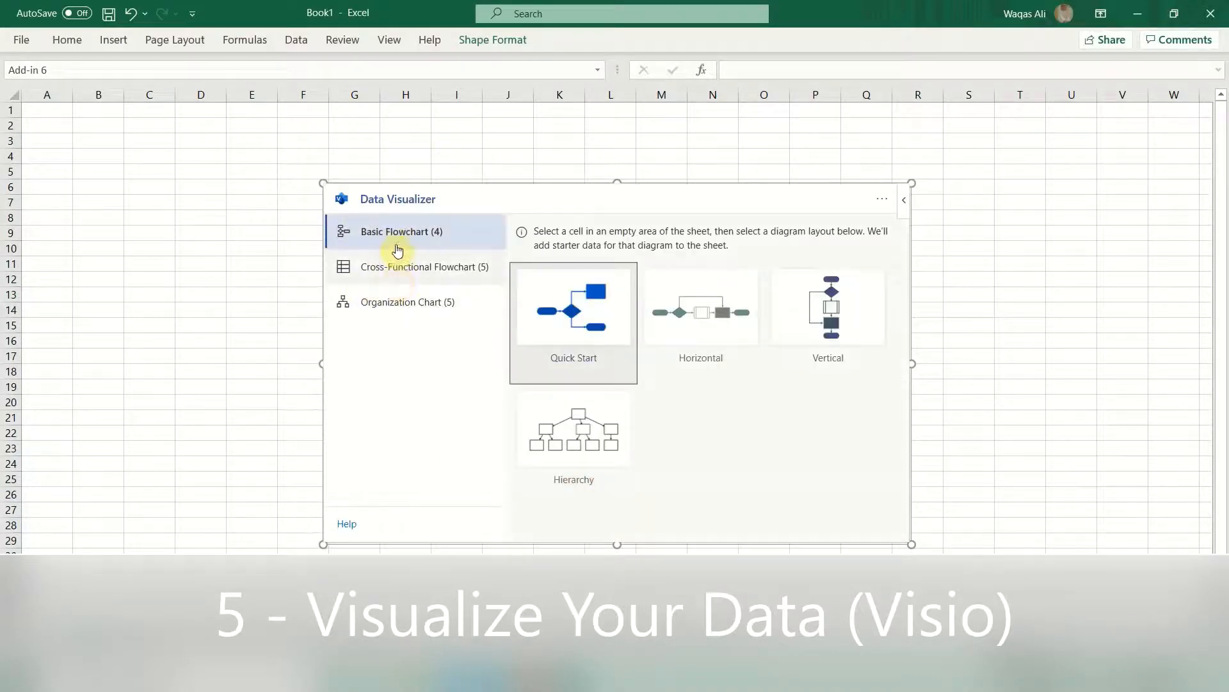
Step: Create a Basic Flowchart with the Quick Start layout and its starter data, and move the diagram below the data table
mouse_move(404, 302)
left_mouse_down()
mouse_move(399, 286)
mouse_move(393, 302)
left_mouse_up()
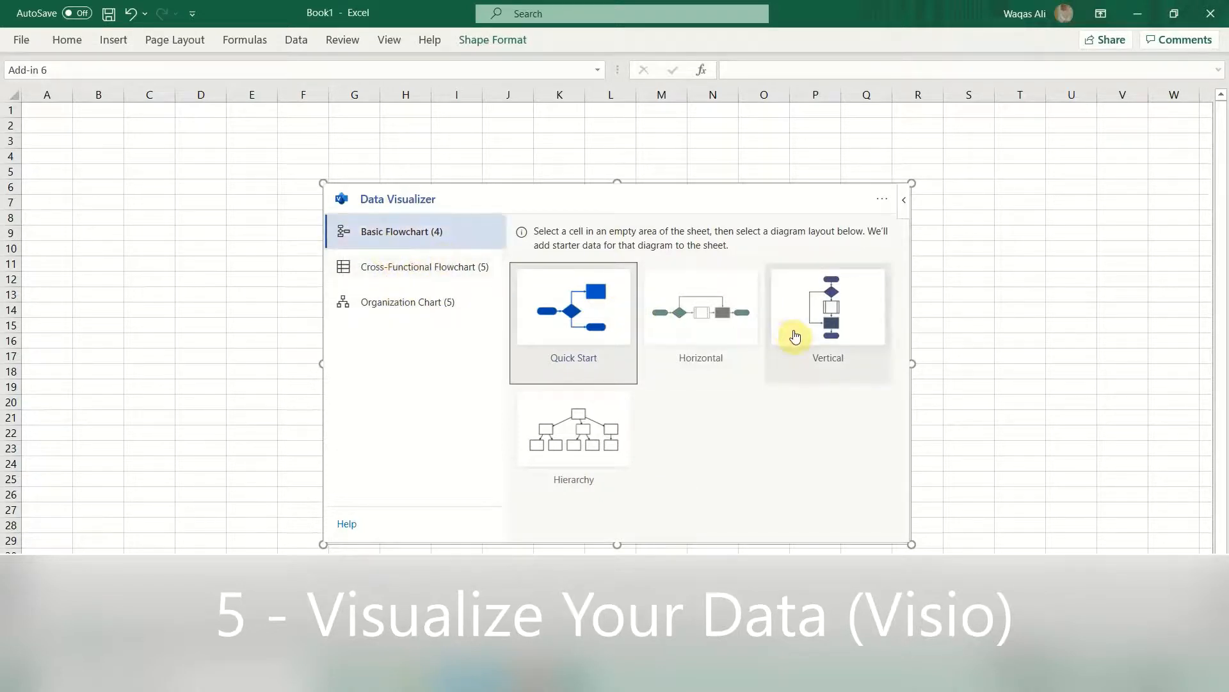
left_click(394, 281)
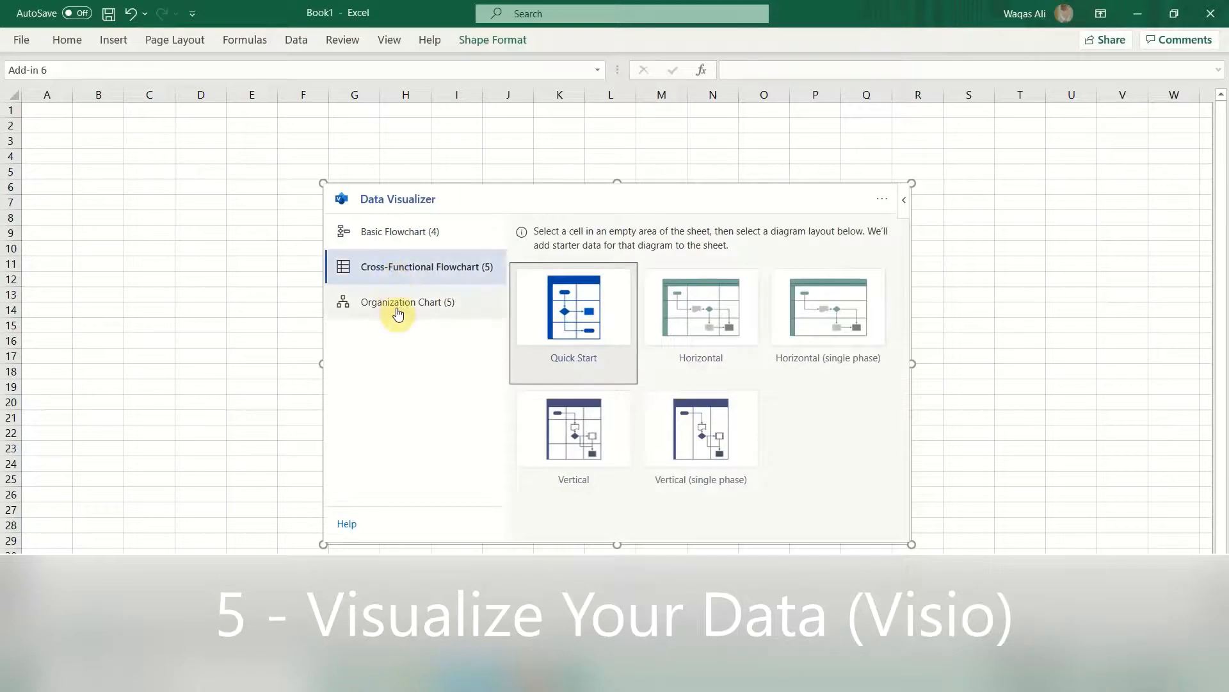
left_click(397, 311)
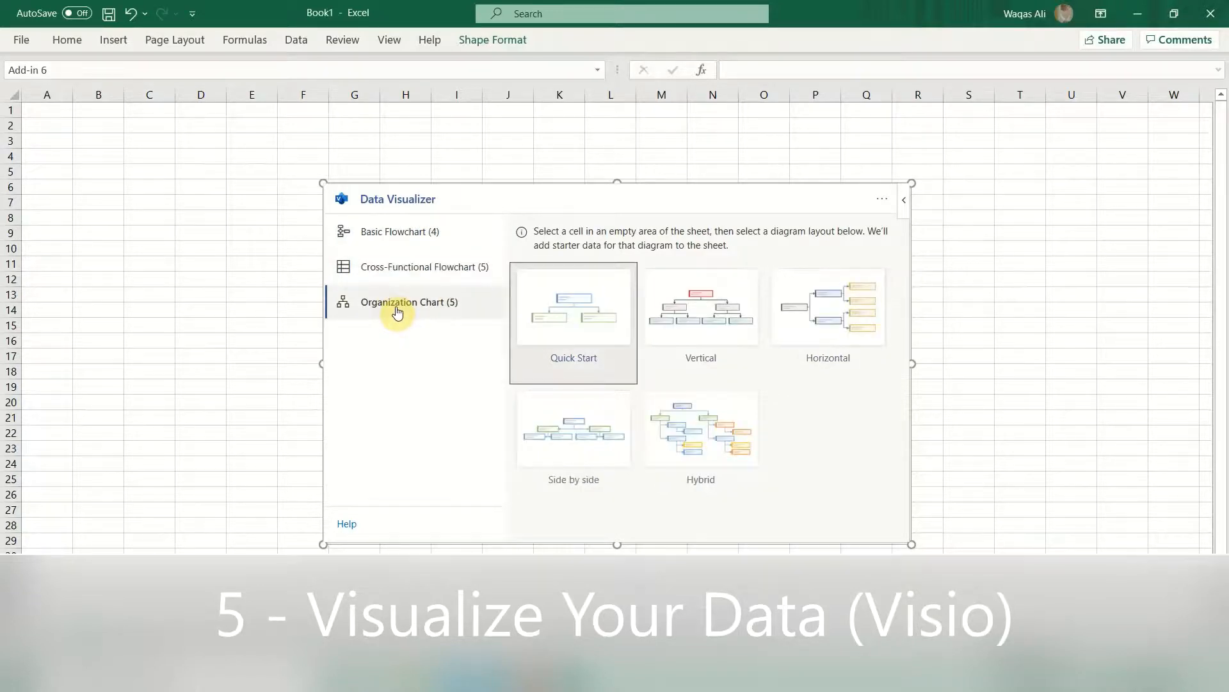
left_click(570, 375)
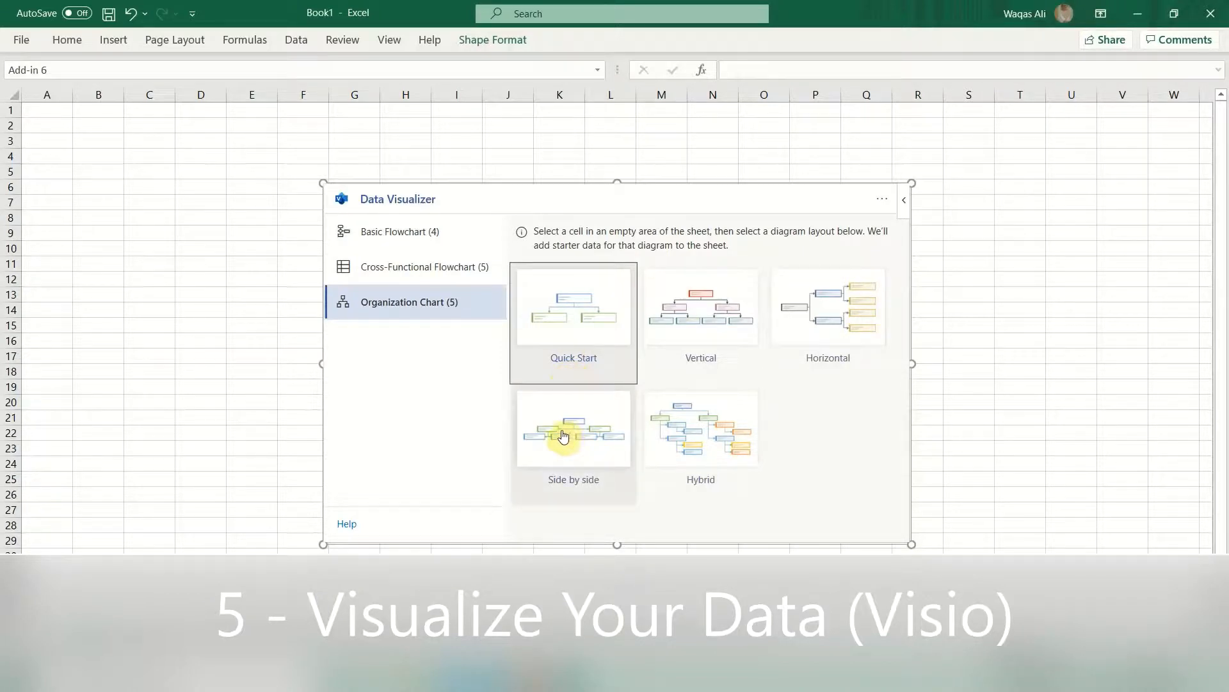
left_click(396, 236)
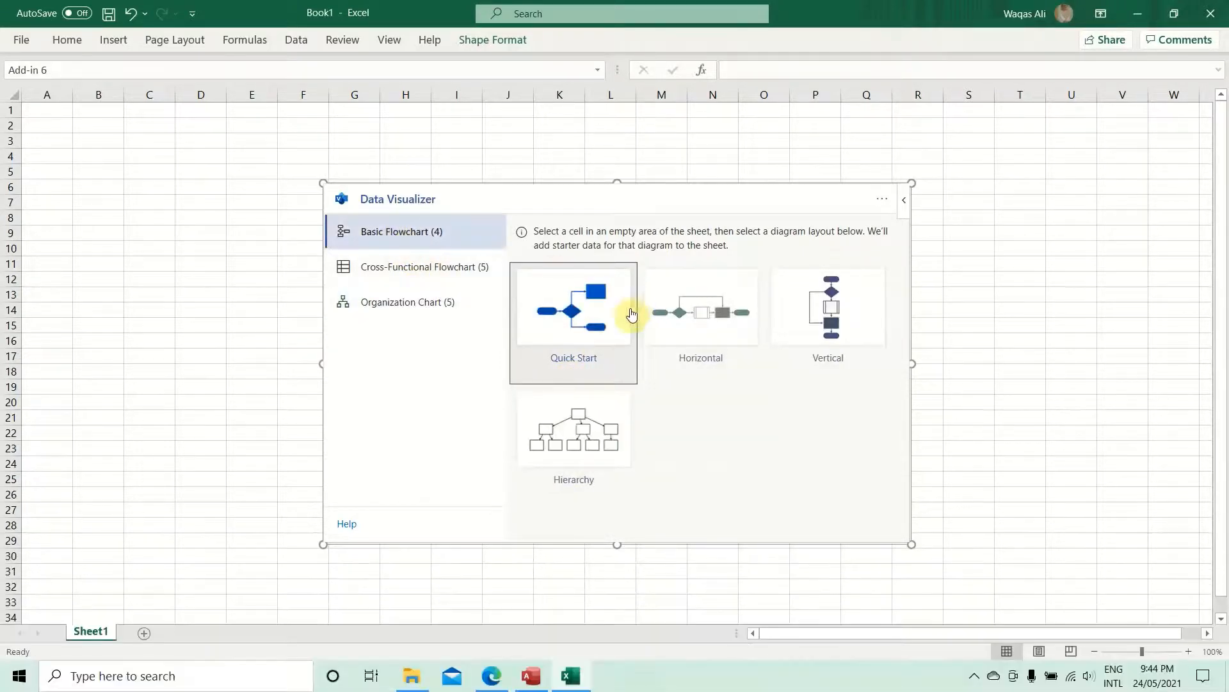
left_click(577, 309)
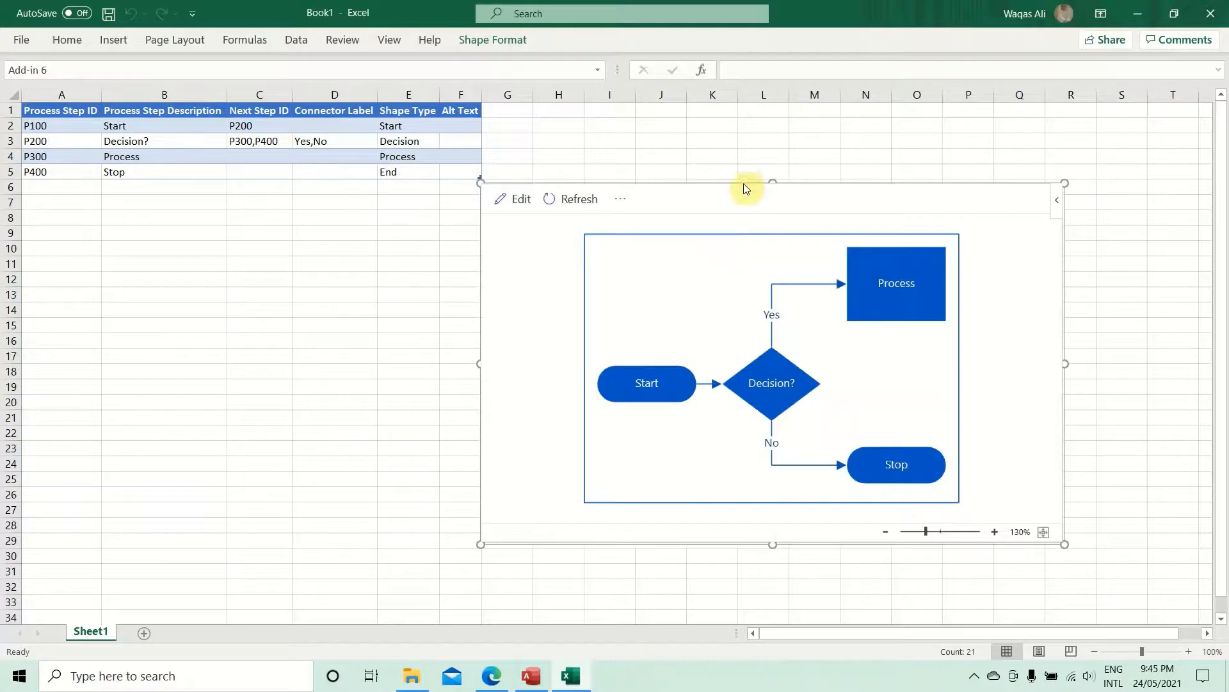
left_click(363, 215)
left_click_drag(682, 190, 200, 210)
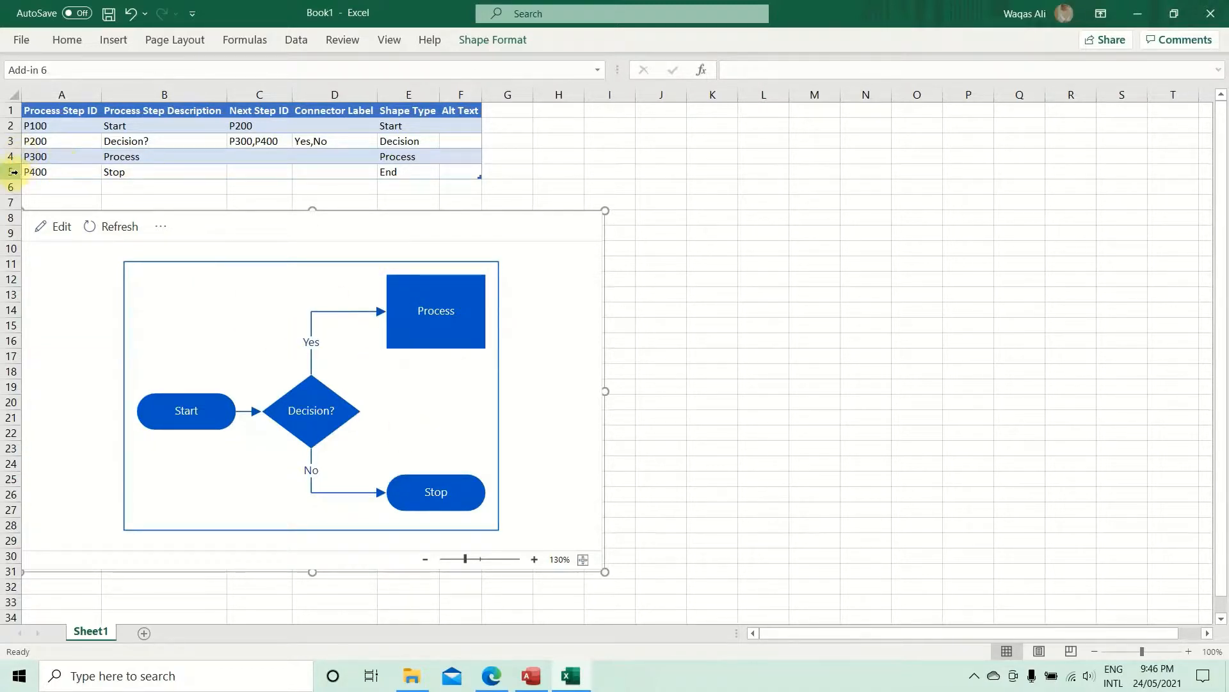
Step: Insert a blank row above the Stop row in the flowchart's data table
left_click(11, 172)
right_click(15, 171)
left_click(57, 304)
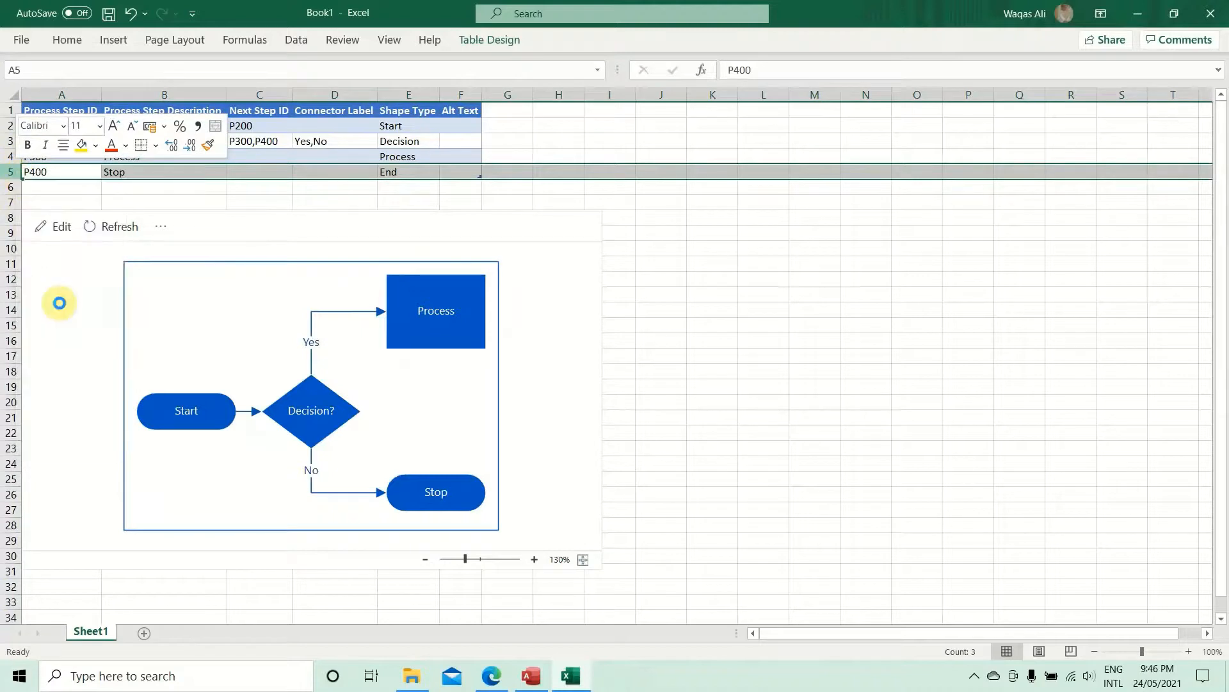
key("ctrl+a")
left_click(48, 186)
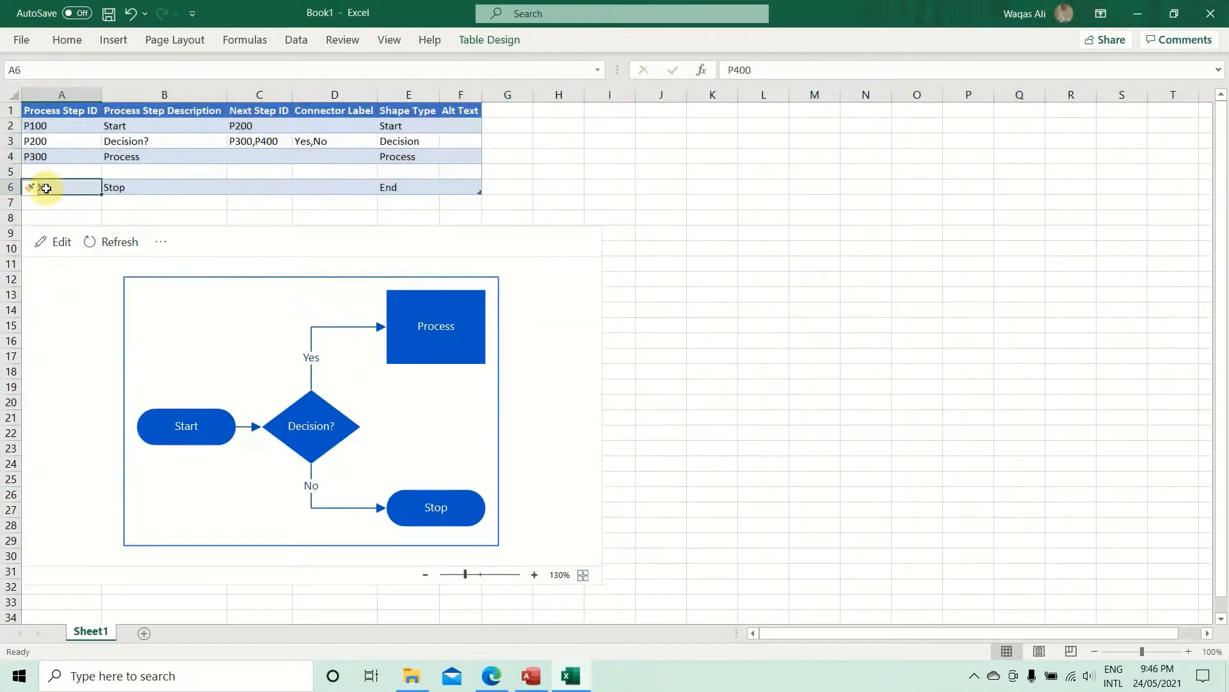
Step: Change the Stop row's Process Step ID to P500 and give the blank row above it the ID P400
double_click(54, 188)
key("BackSpace")
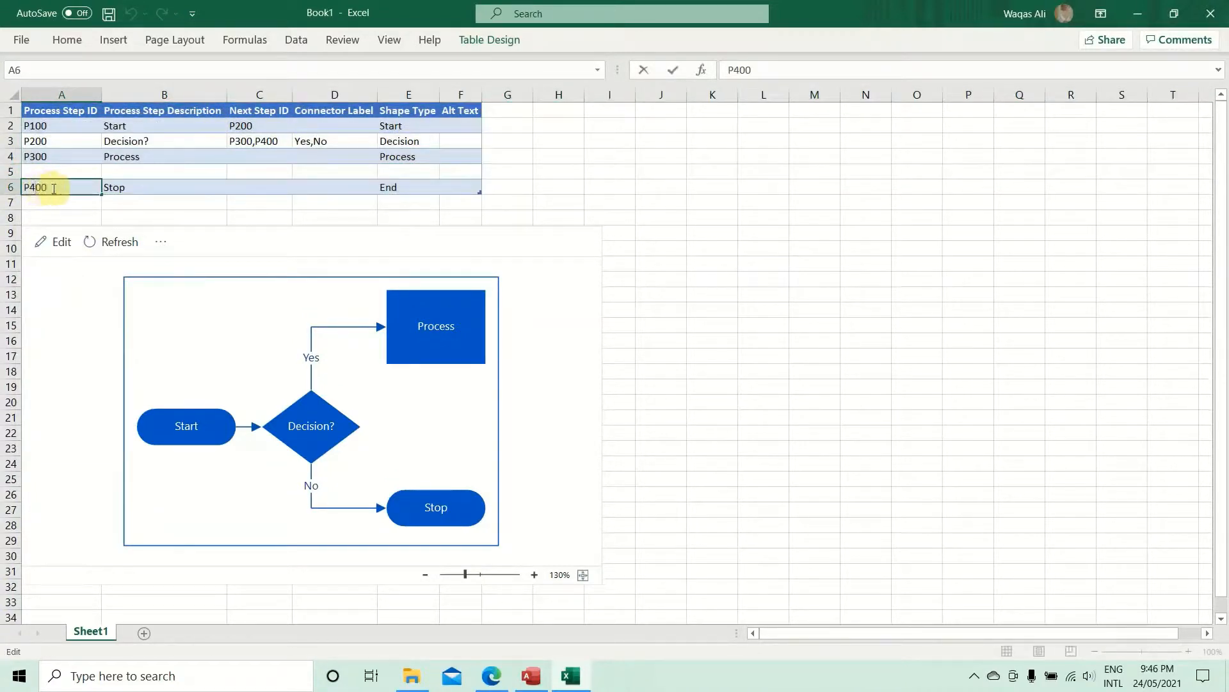
type("5")
key("shift+Return")
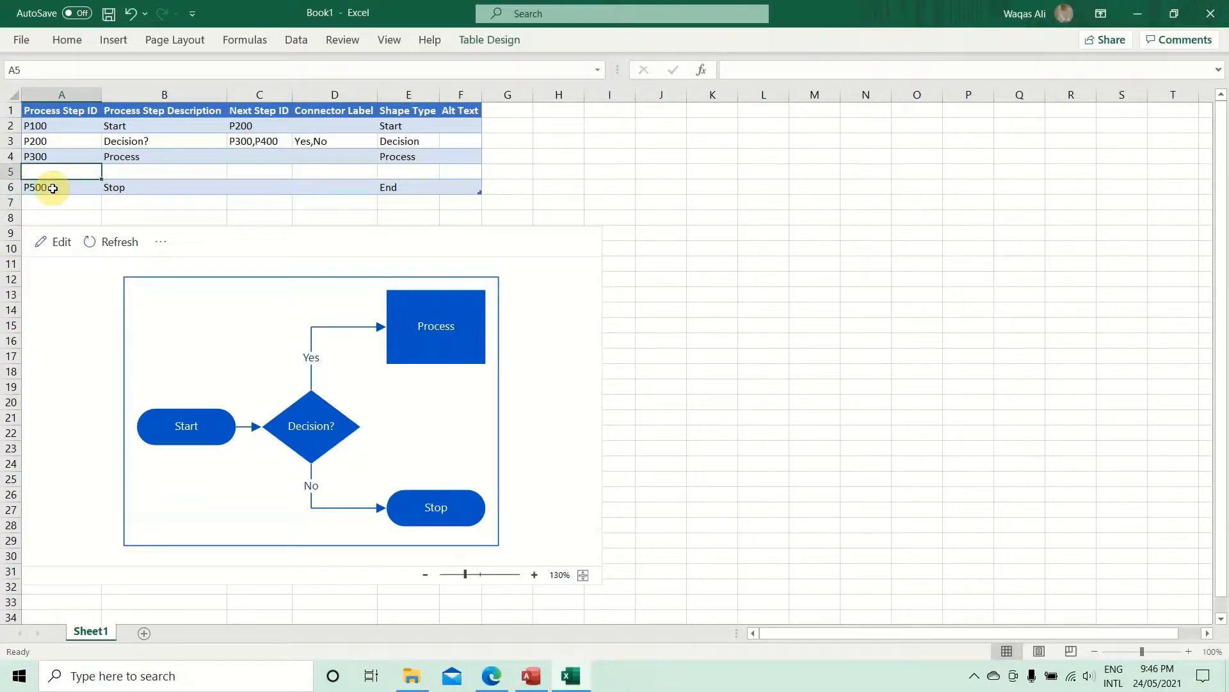
key("ctrl+d")
key("F2")
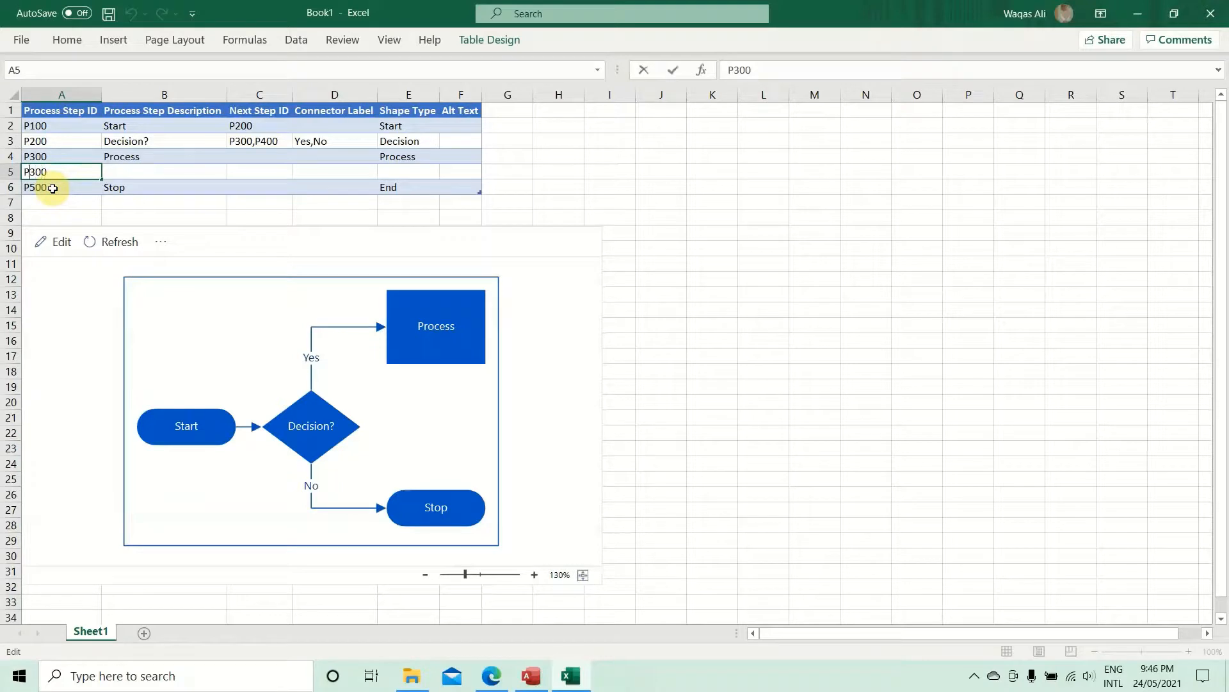
key("BackSpace")
type("4")
key("Tab")
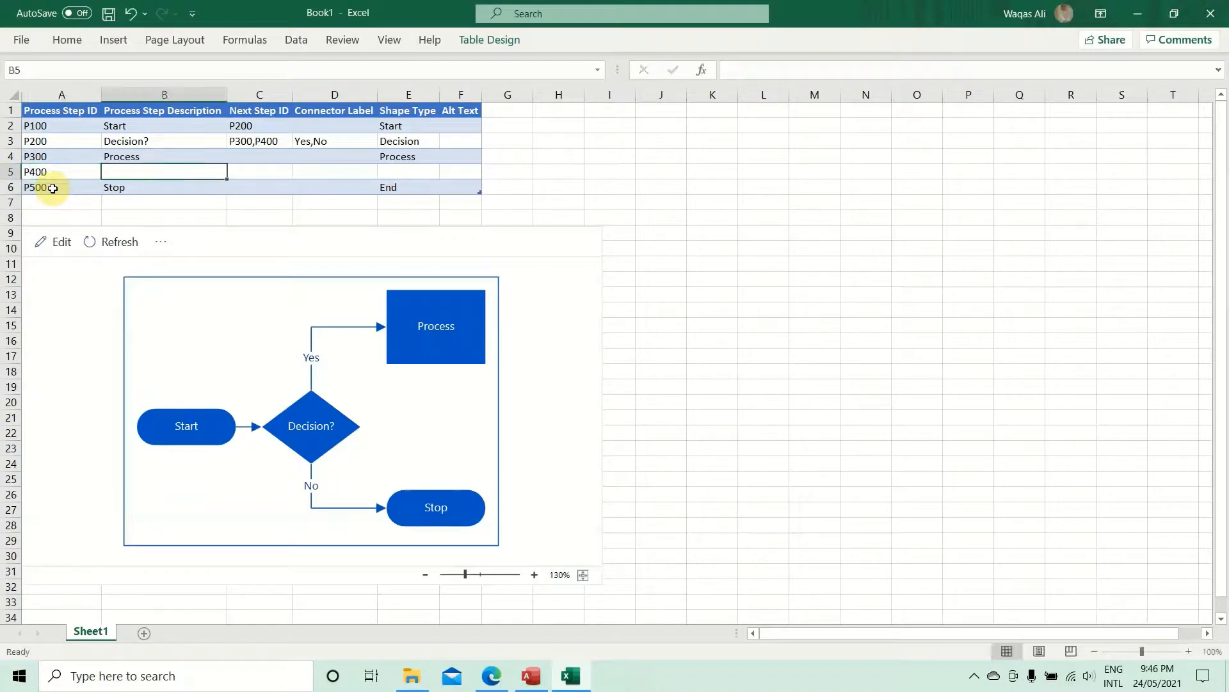
Step: Change the P300 step's description to "Check Customer Data in System" and refresh the diagram
left_click(151, 157)
double_click(151, 156)
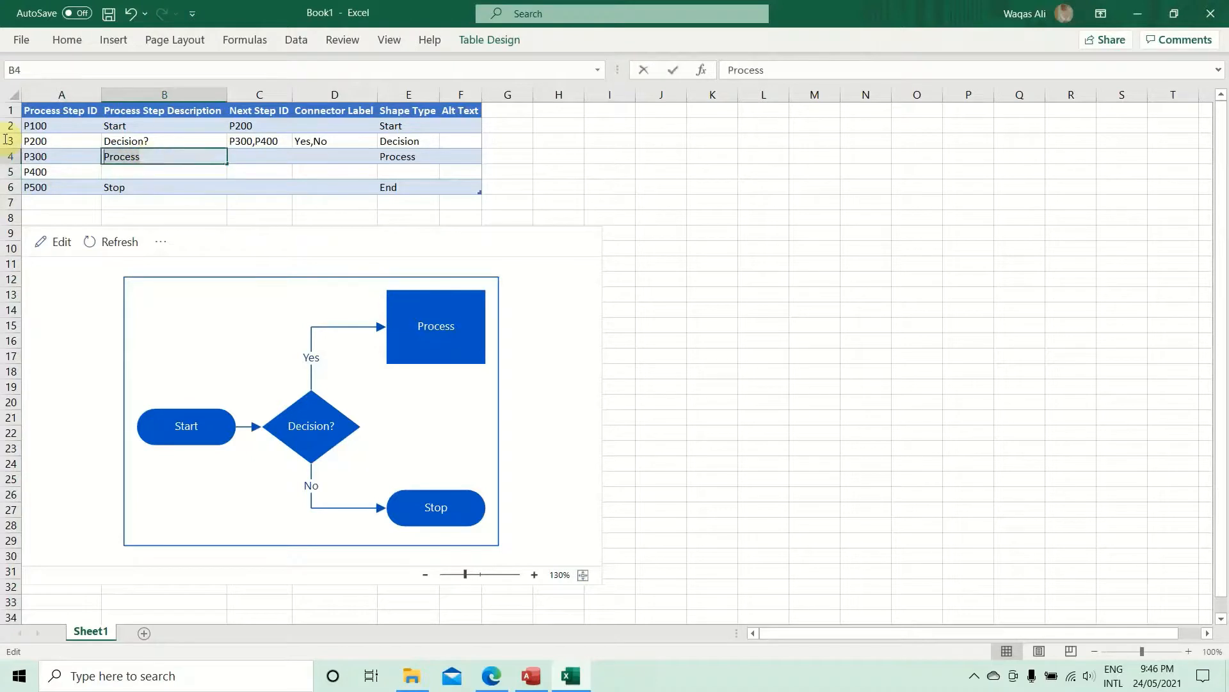
type("Chec")
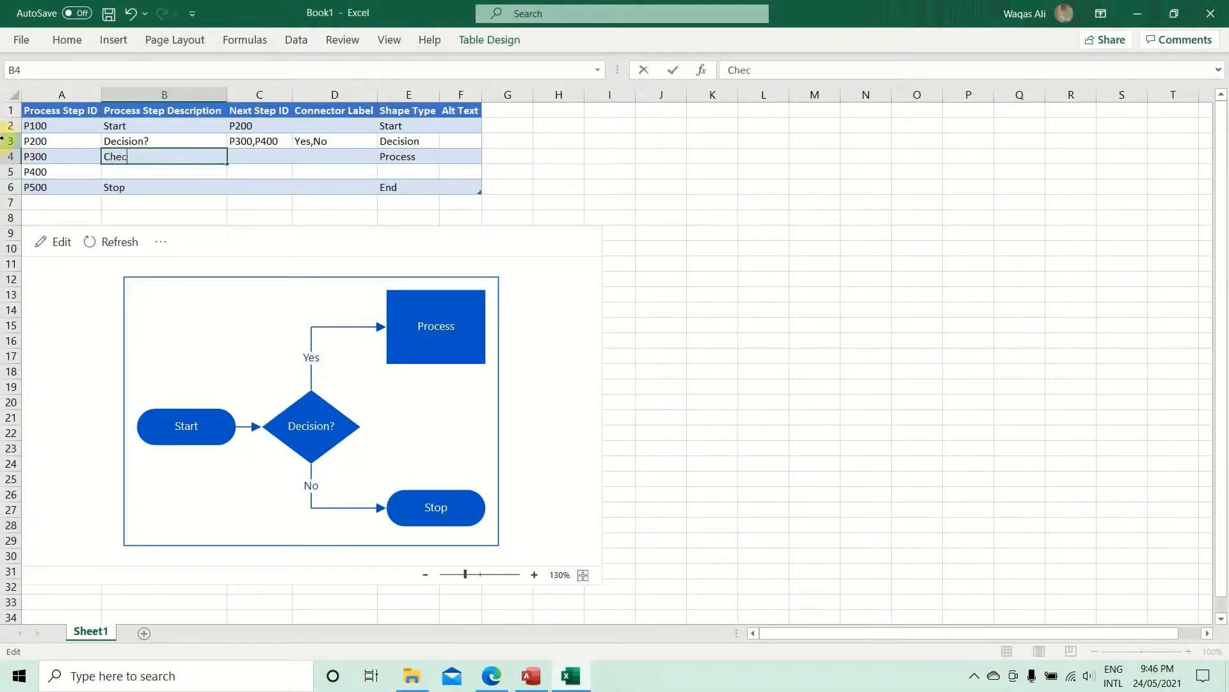
type("k Customer Data in Sys")
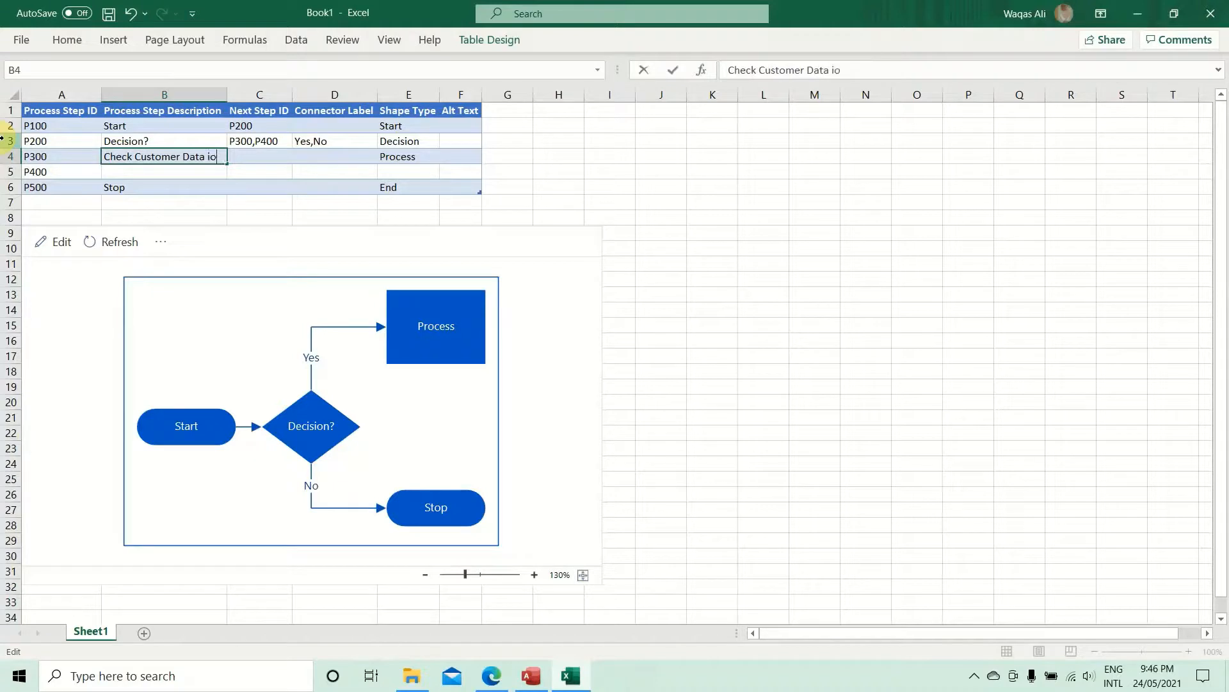
type("te,")
key("Return")
key("Up")
key("F2")
key("BackSpace")
type("m")
key("Return")
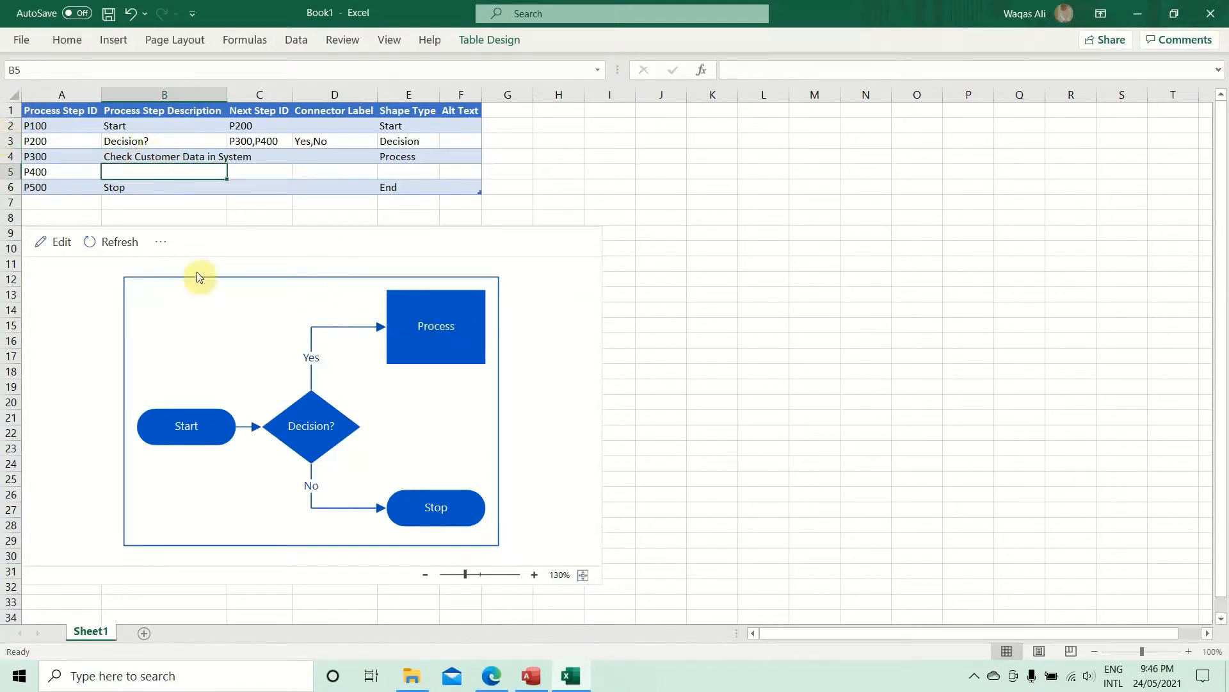
left_click(119, 242)
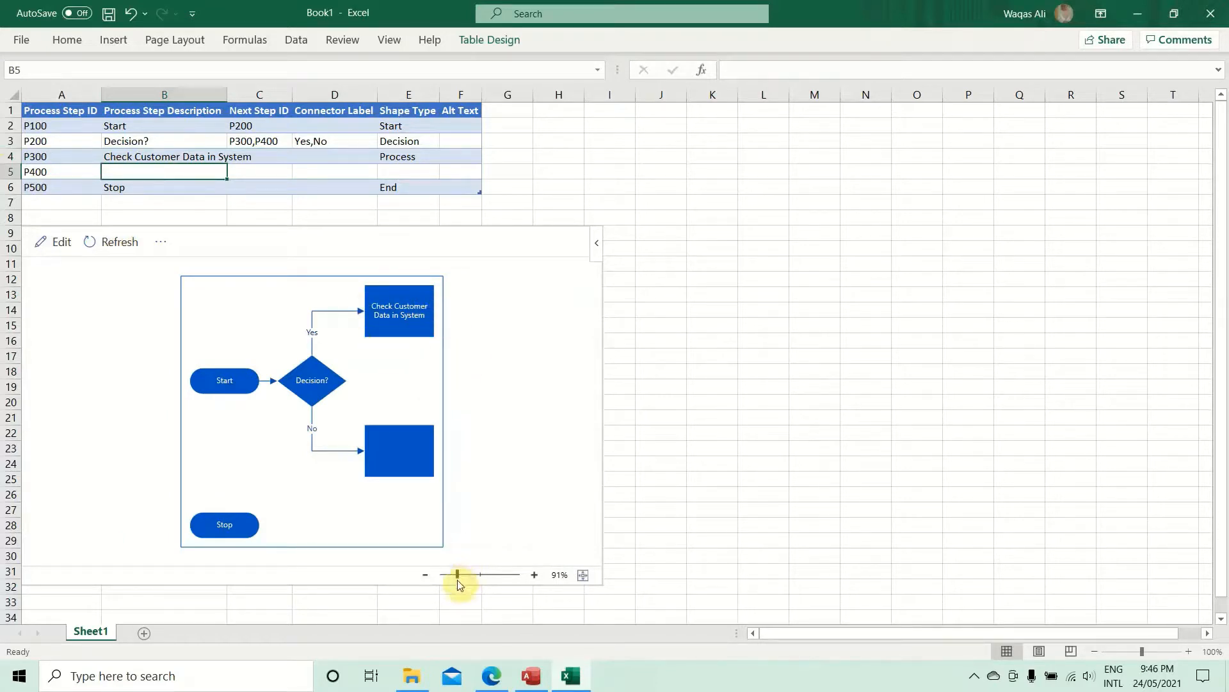
mouse_move(458, 574)
left_mouse_down()
mouse_move(473, 574)
mouse_move(459, 575)
left_mouse_up()
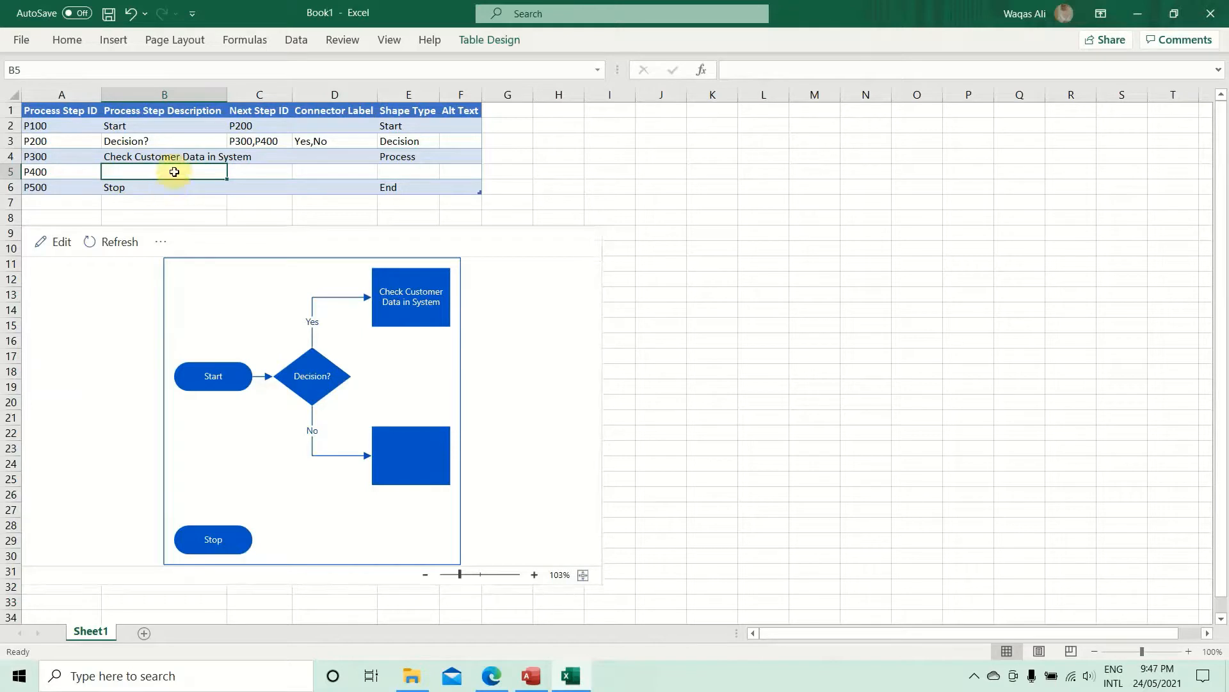
Step: Enter "Data Exists" as the process step description for P400
type("Data")
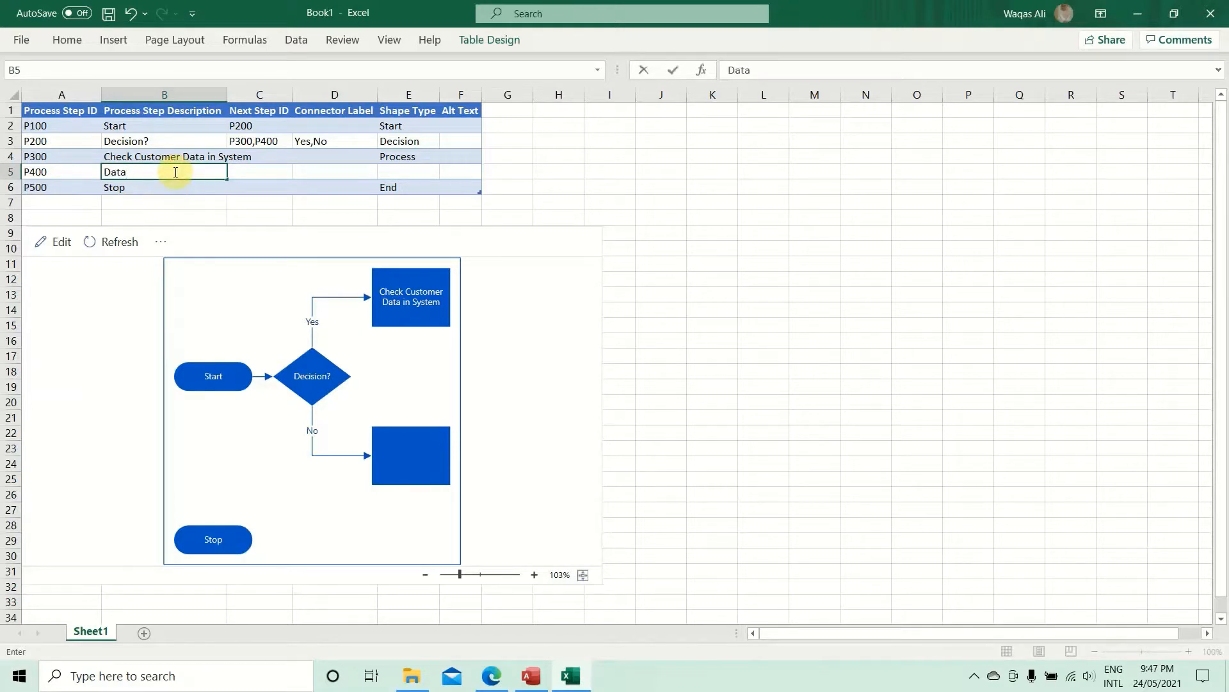
type(" Exisat")
left_click(174, 171)
key("ctrl+s")
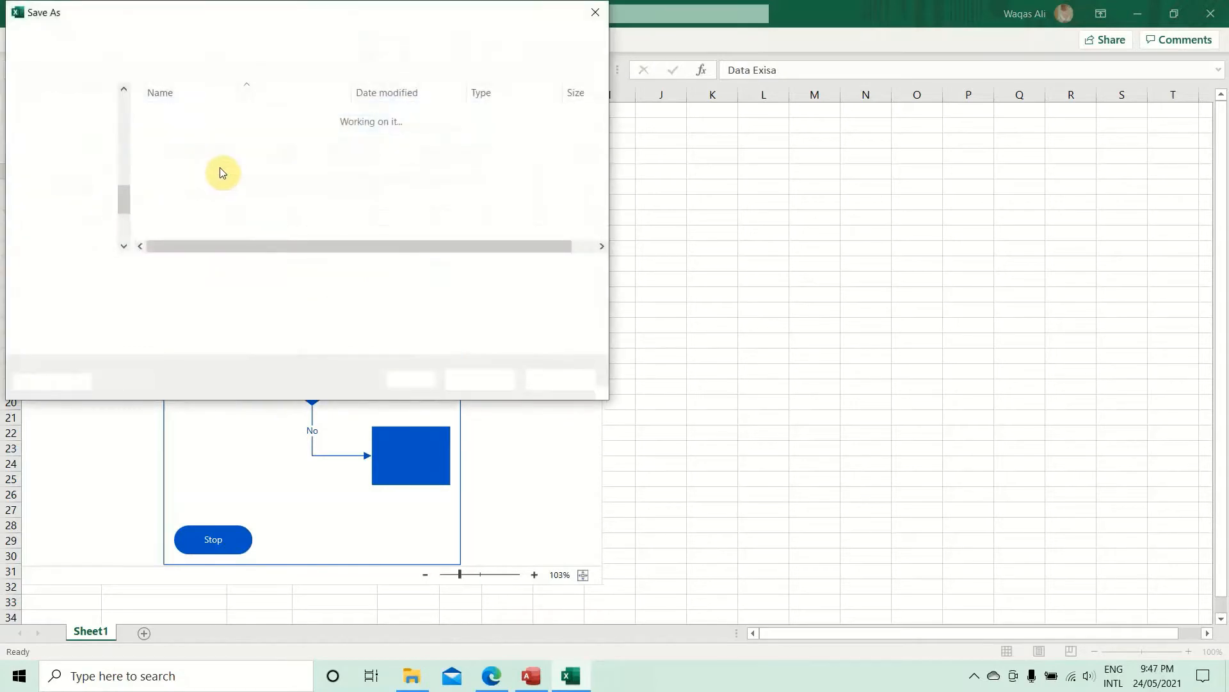
key("Escape")
double_click(162, 171)
key("BackSpace")
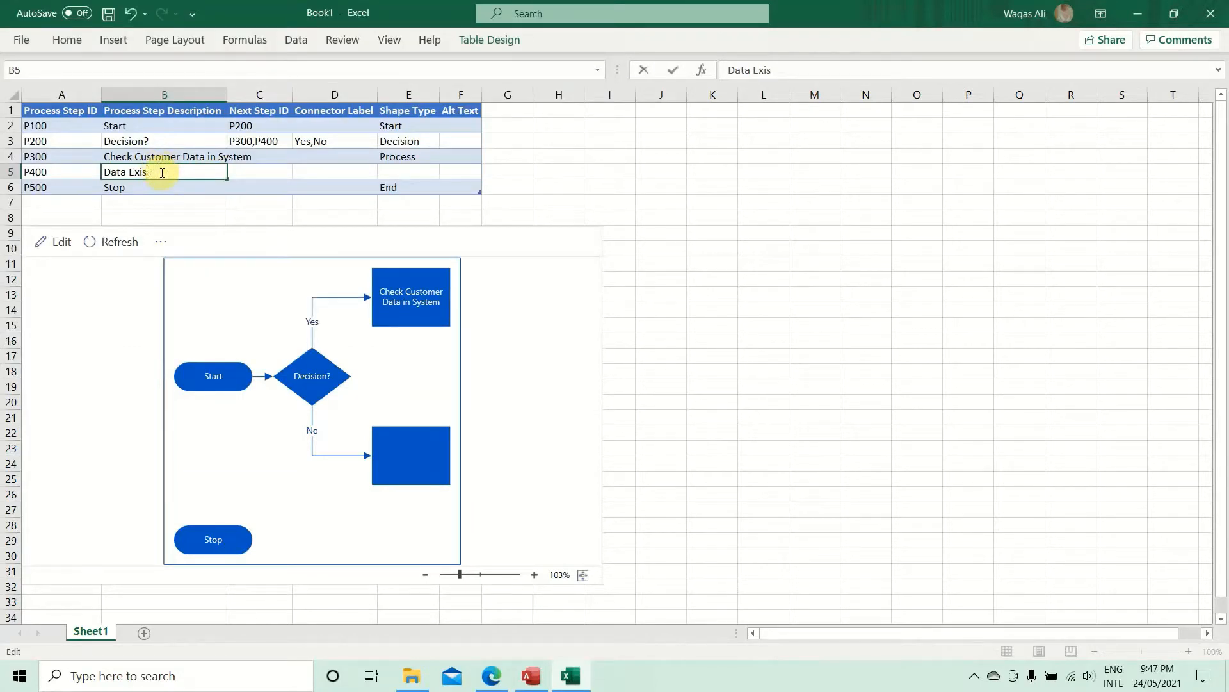
type("ts")
key("Tab")
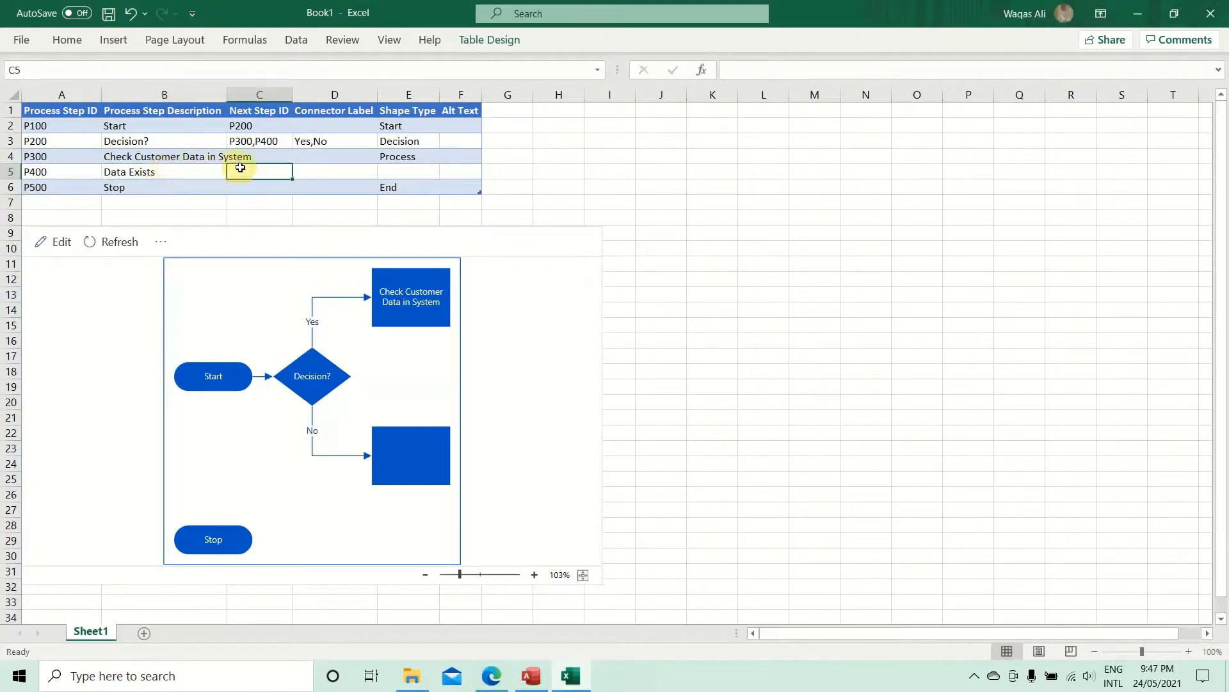
Step: Set P400's connector label to Yes,No and its shape type to Decision, and refresh the diagram
key("Tab")
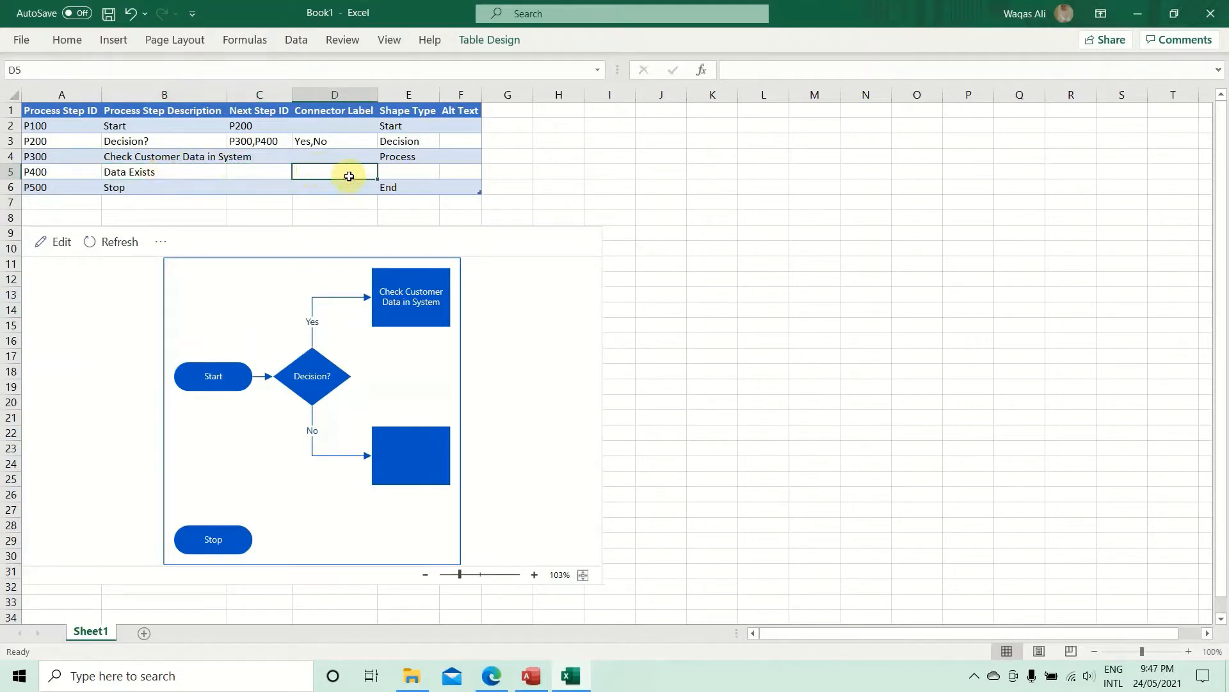
type("Yes,No")
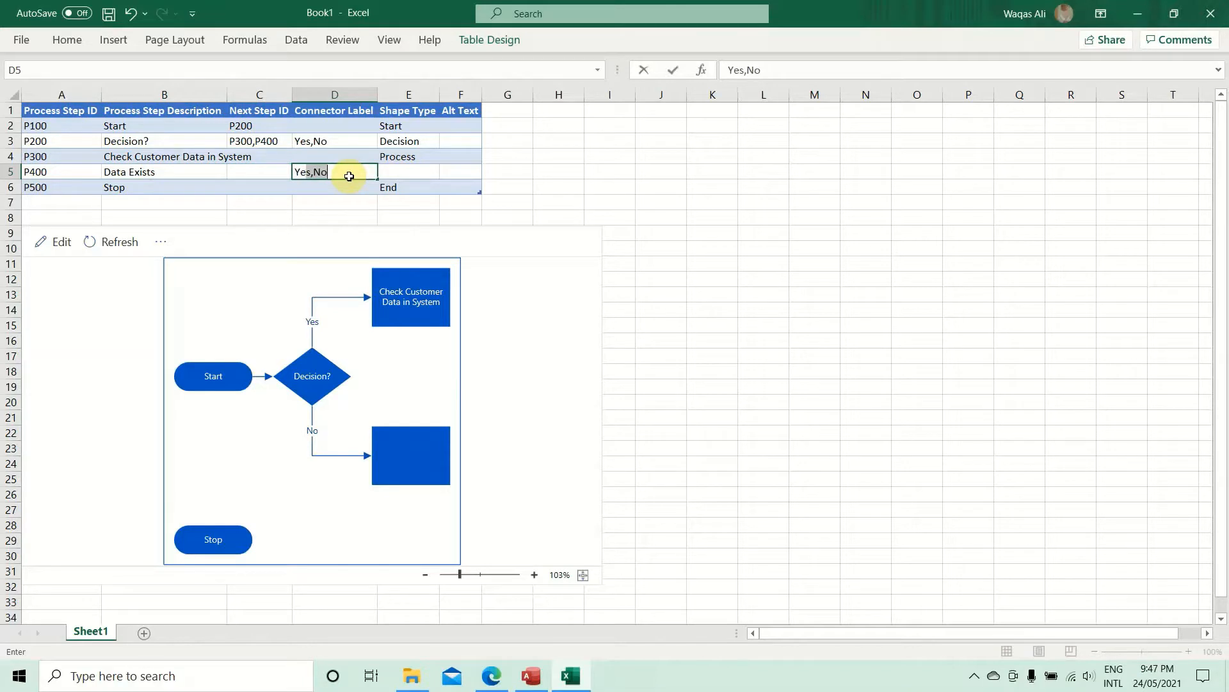
key("Tab")
left_click(446, 172)
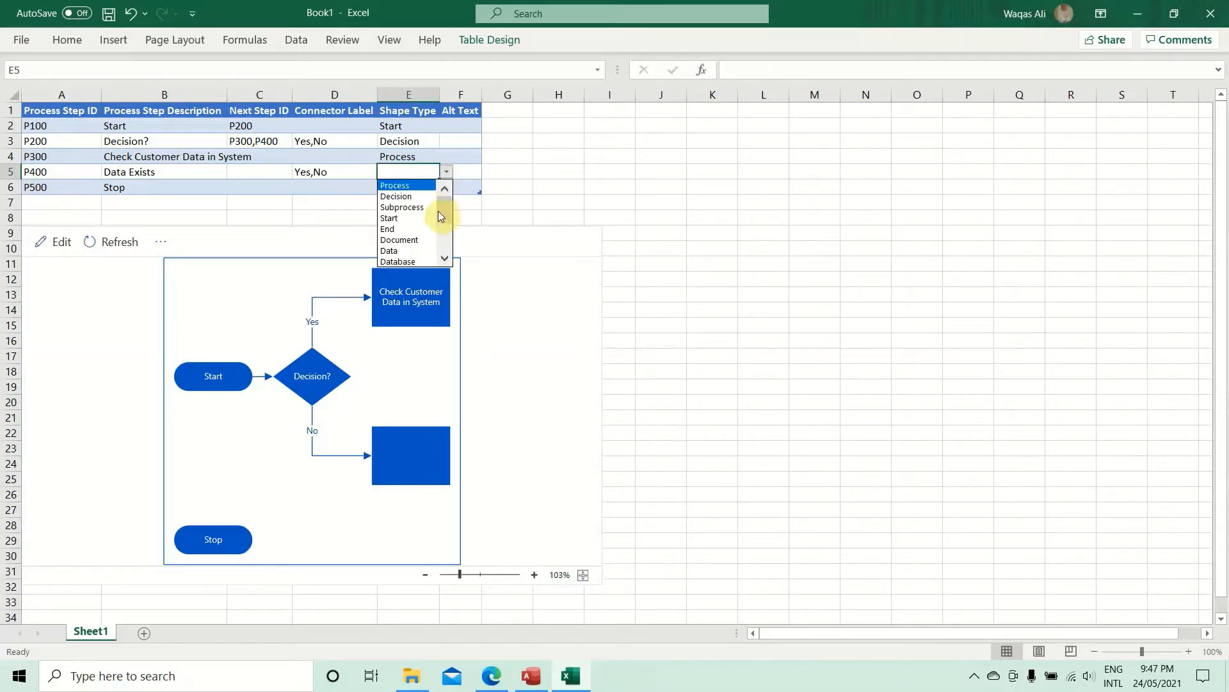
left_click(398, 196)
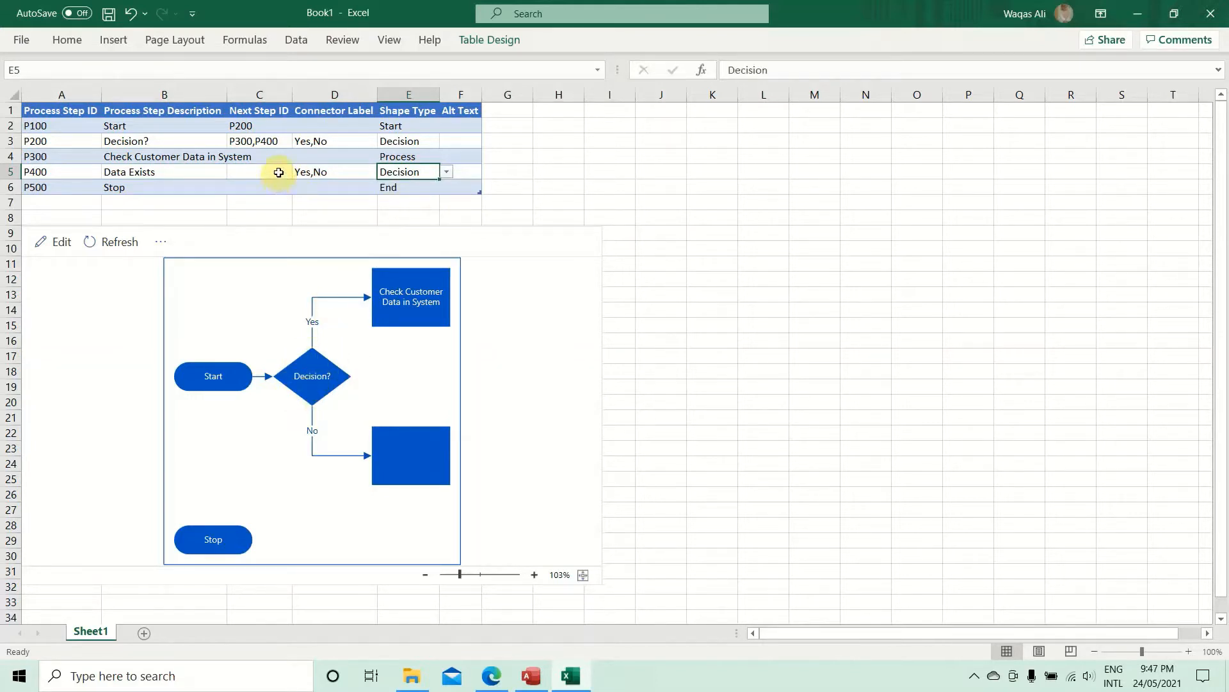
left_click(114, 242)
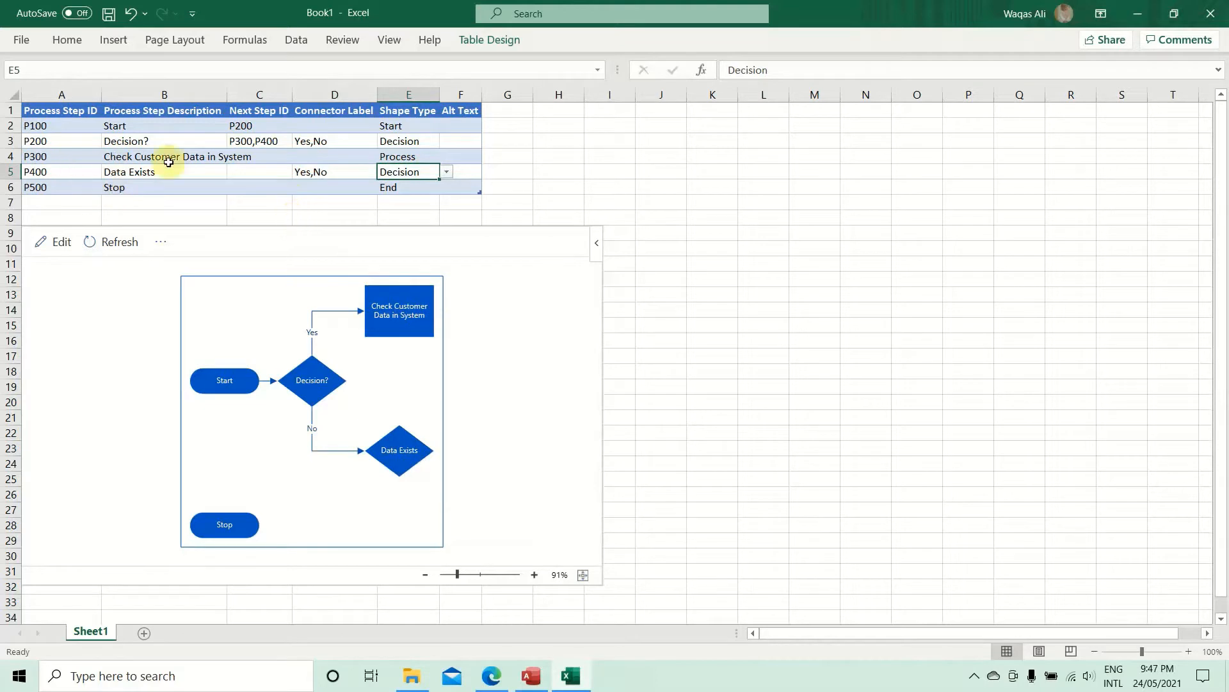
Step: Set P300's Next Step ID to P400 and refresh the diagram
left_click(267, 171)
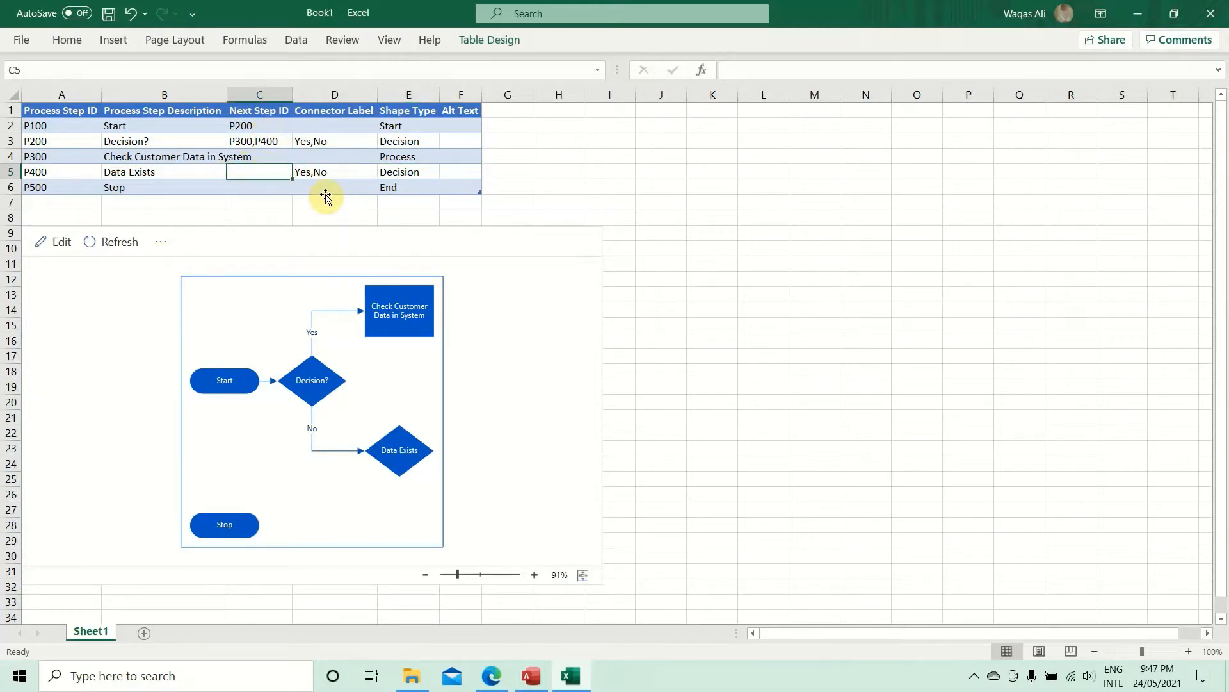
key("Up")
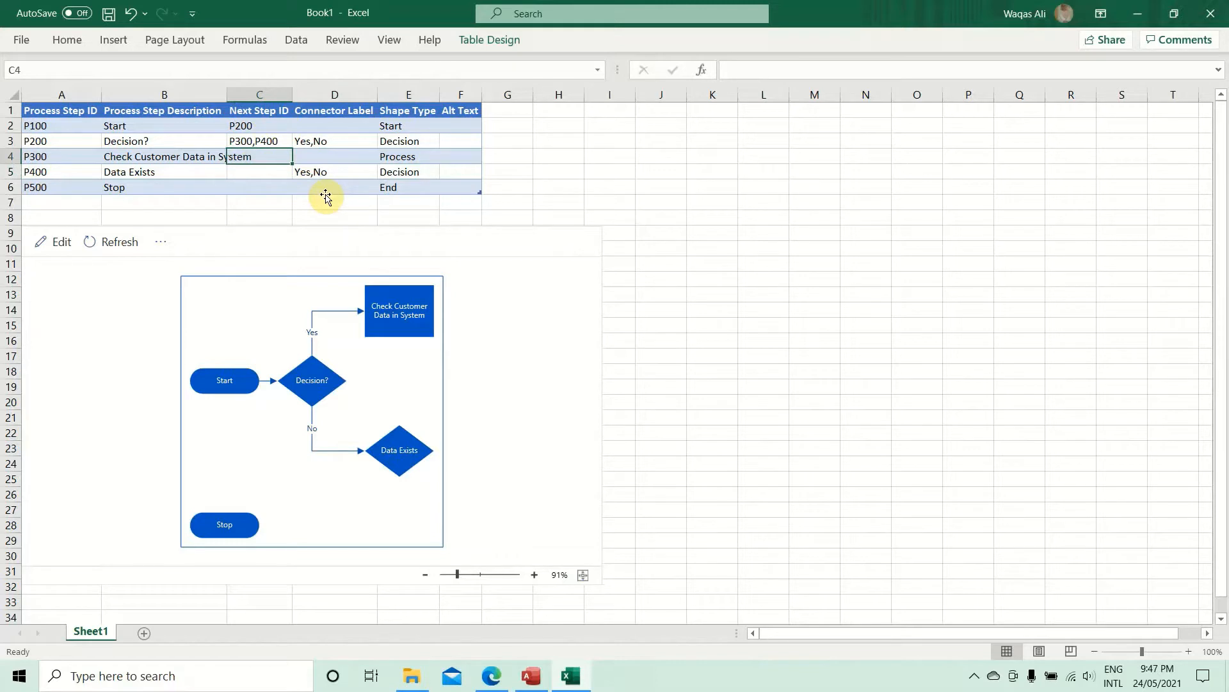
type("P")
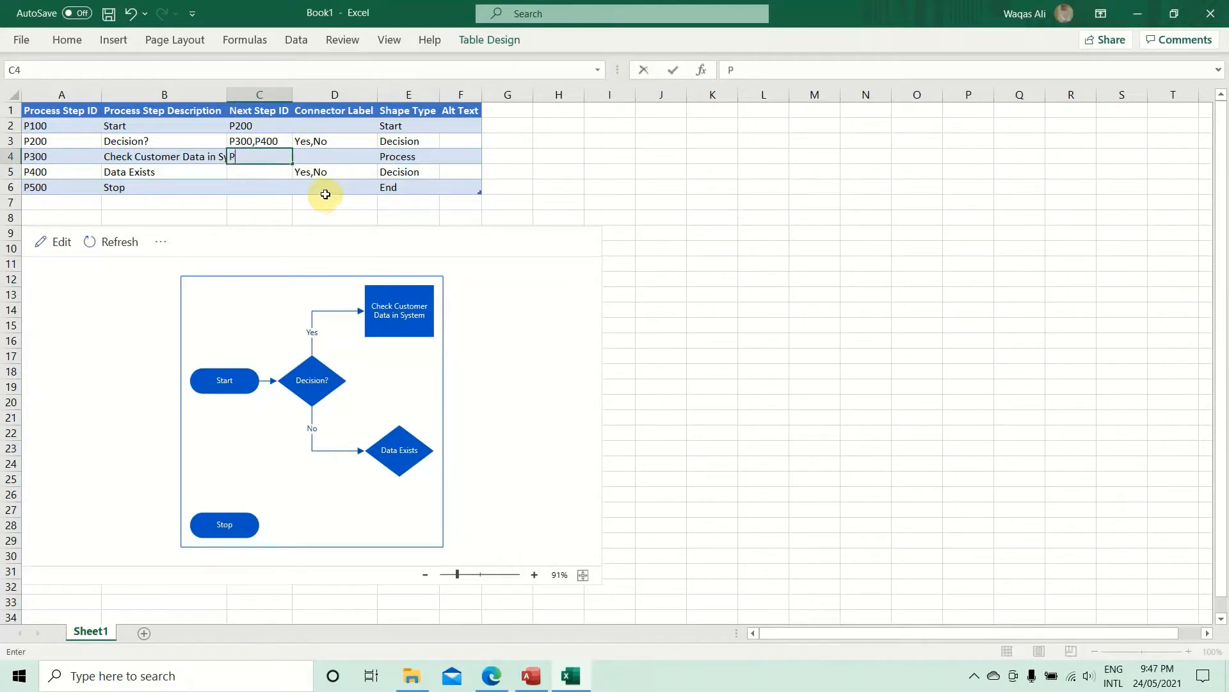
type("400")
key("Return")
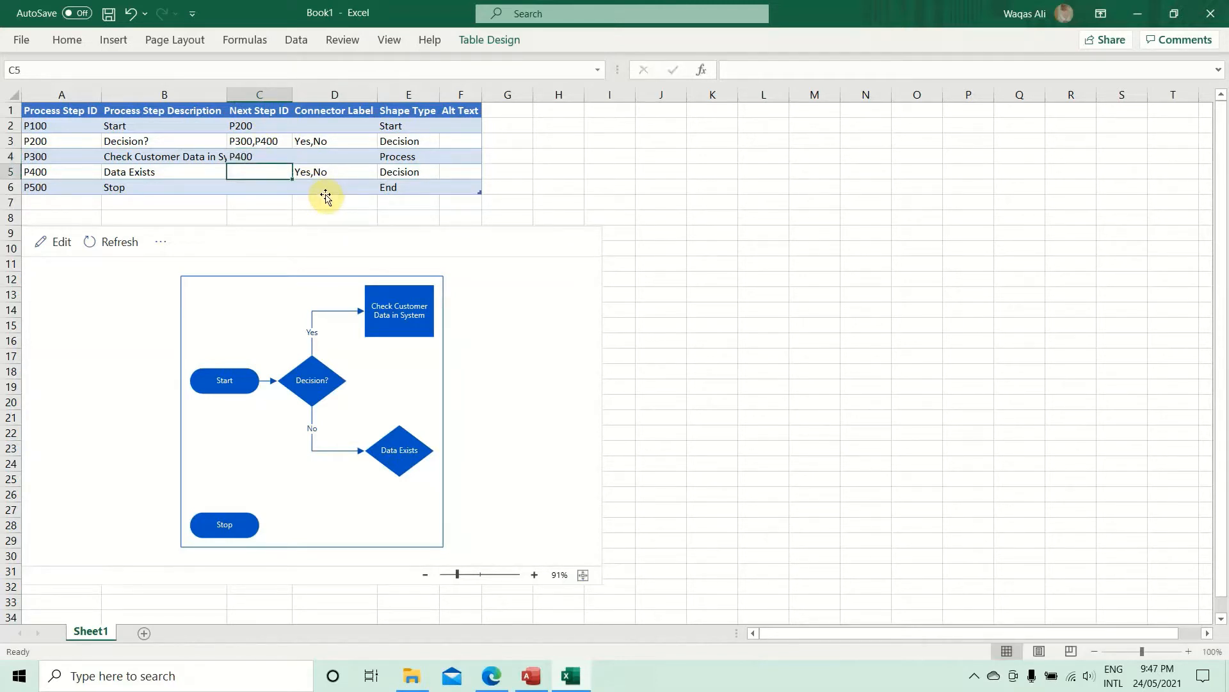
left_click(110, 242)
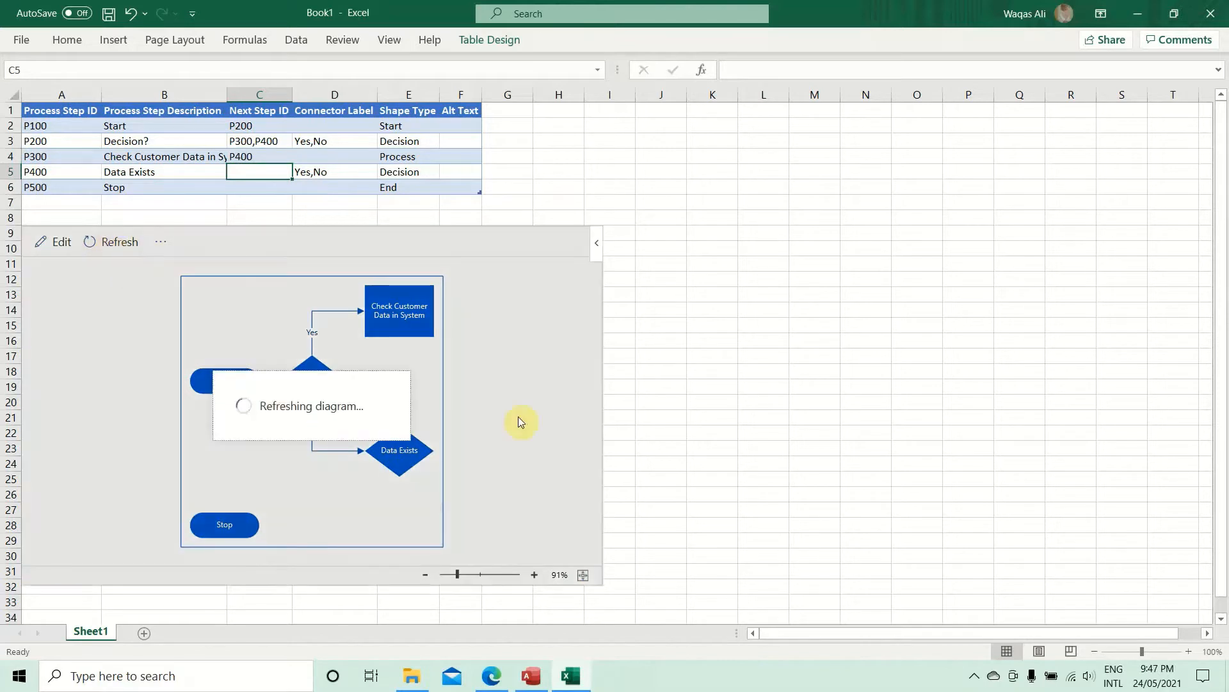